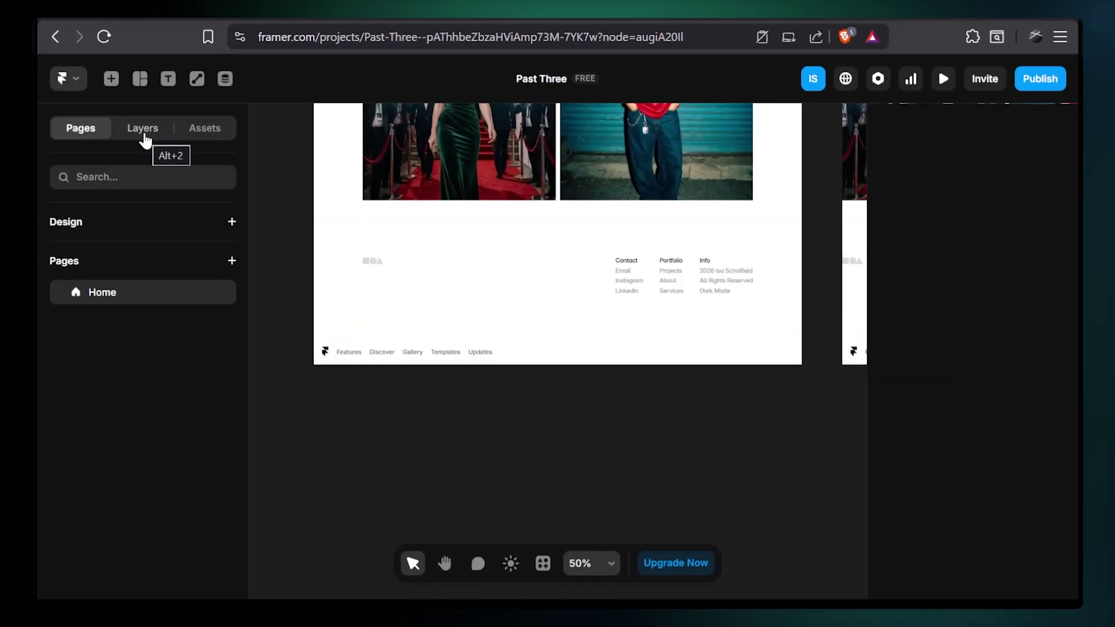
- Move the Navigation layer above the first Stack in the Desktop breakpoint's layer list
left_click(144, 129)
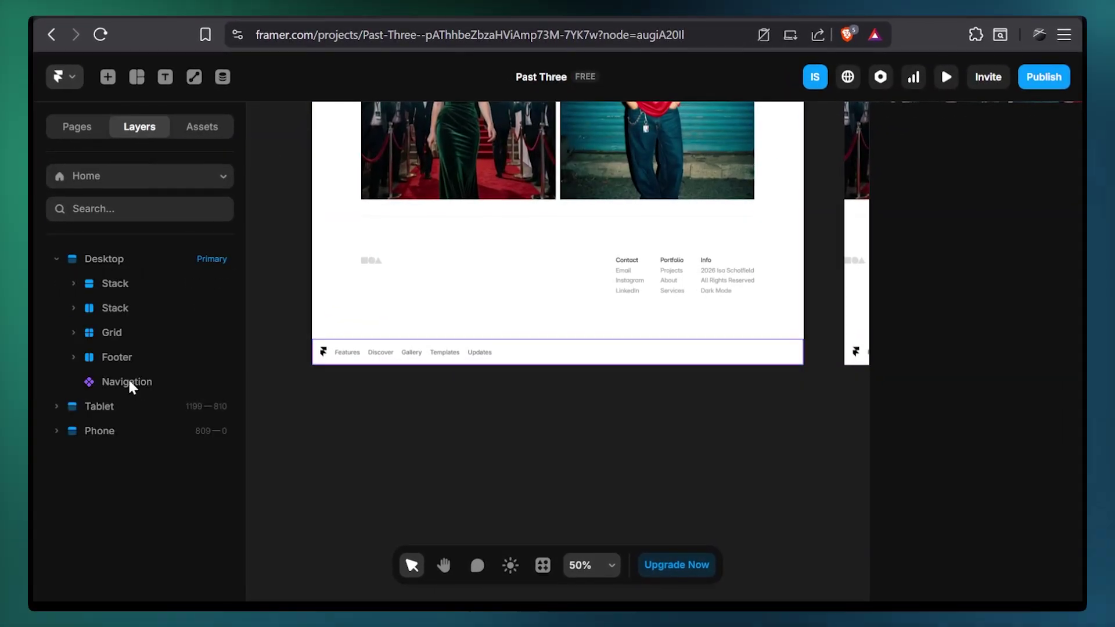
left_click_drag(129, 381, 140, 281)
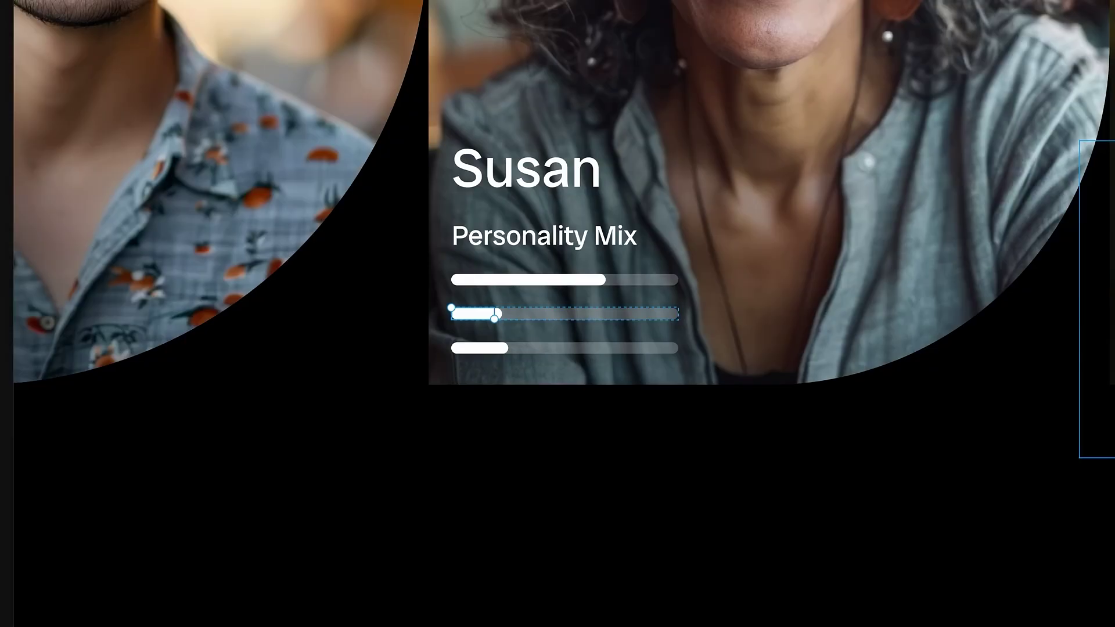
left_click_drag(496, 316, 556, 318)
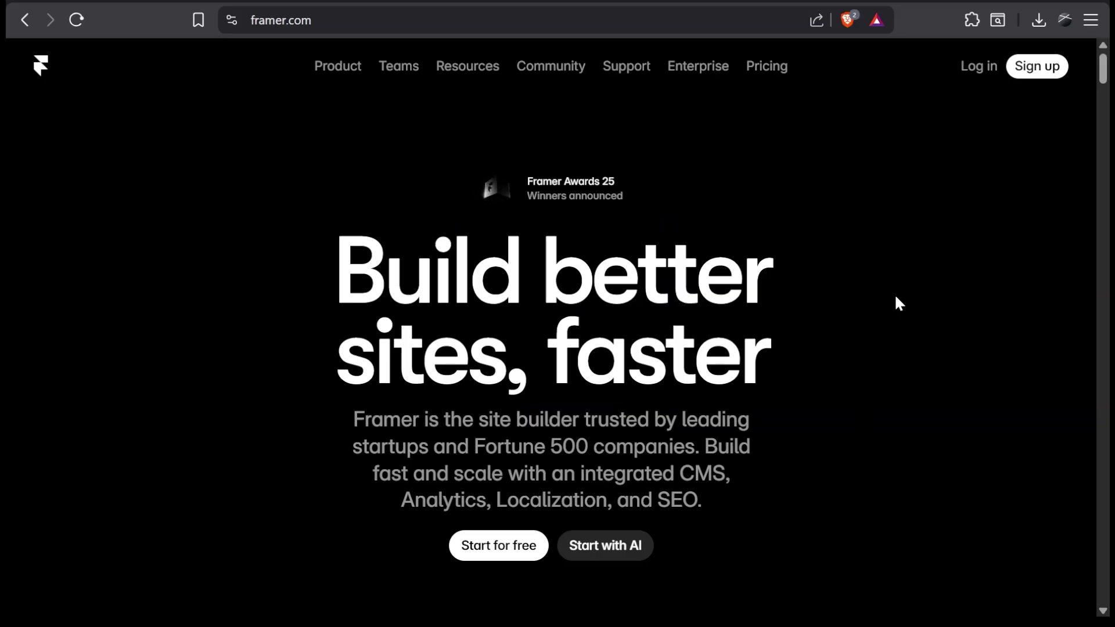
- Sign up with Google and answer the survey with "Portfolio website" and "I use them for basic tasks every now and then"
left_click(1037, 66)
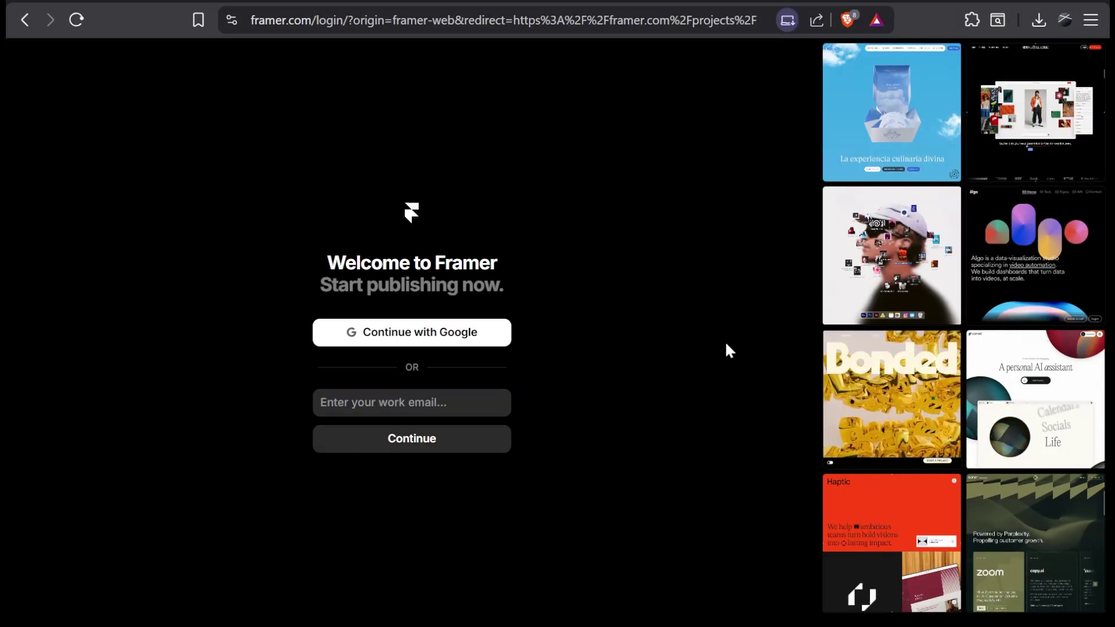
left_click(445, 339)
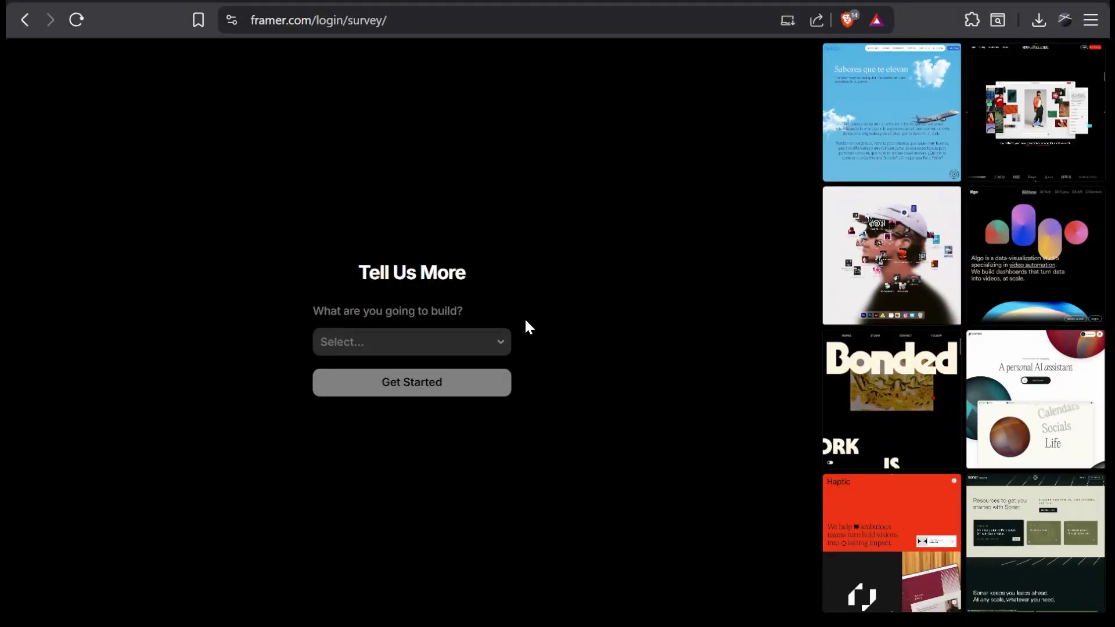
left_click(493, 341)
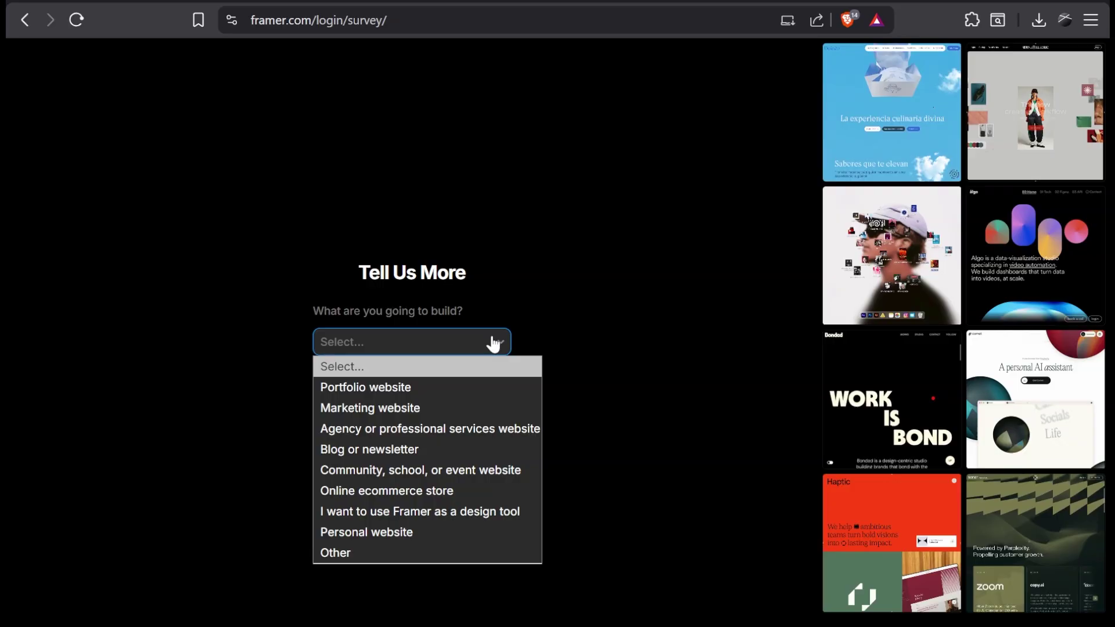
left_click(435, 388)
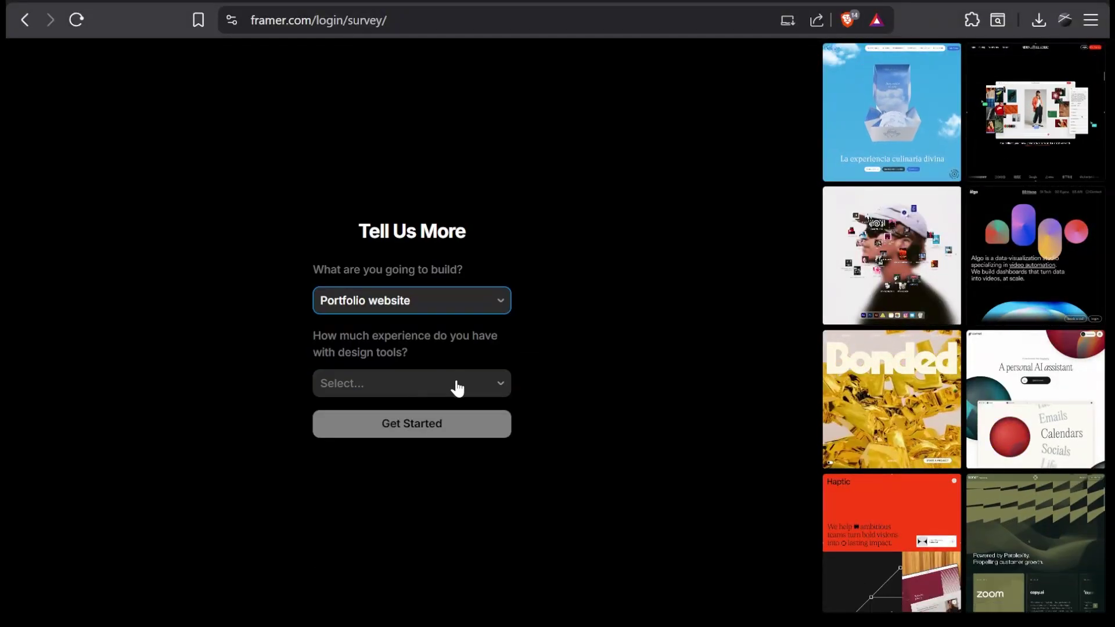
left_click(456, 384)
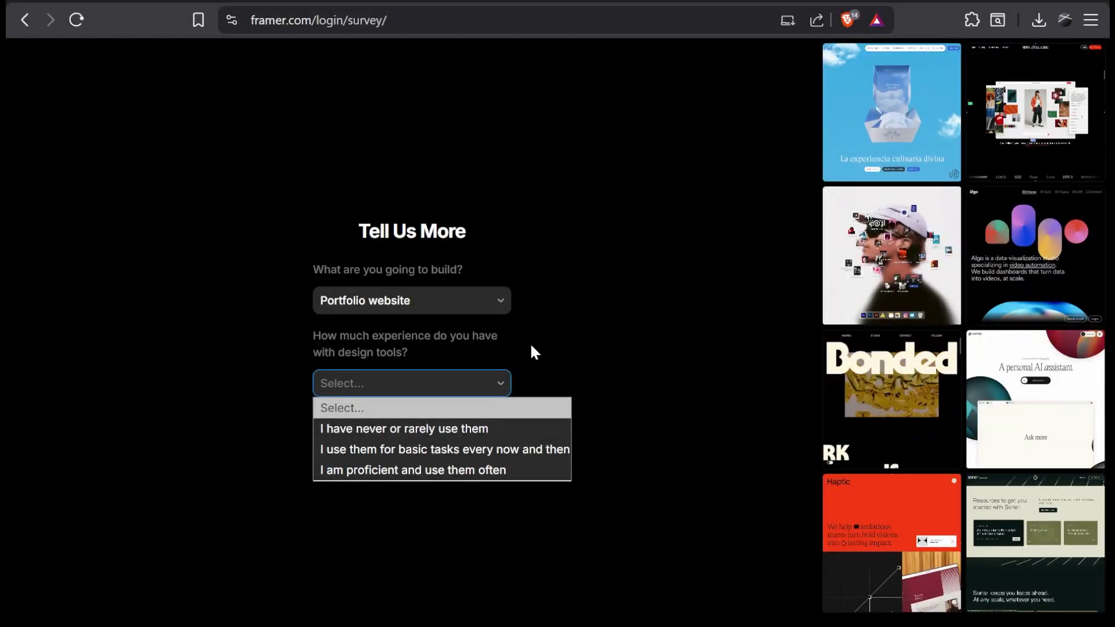
left_click(518, 450)
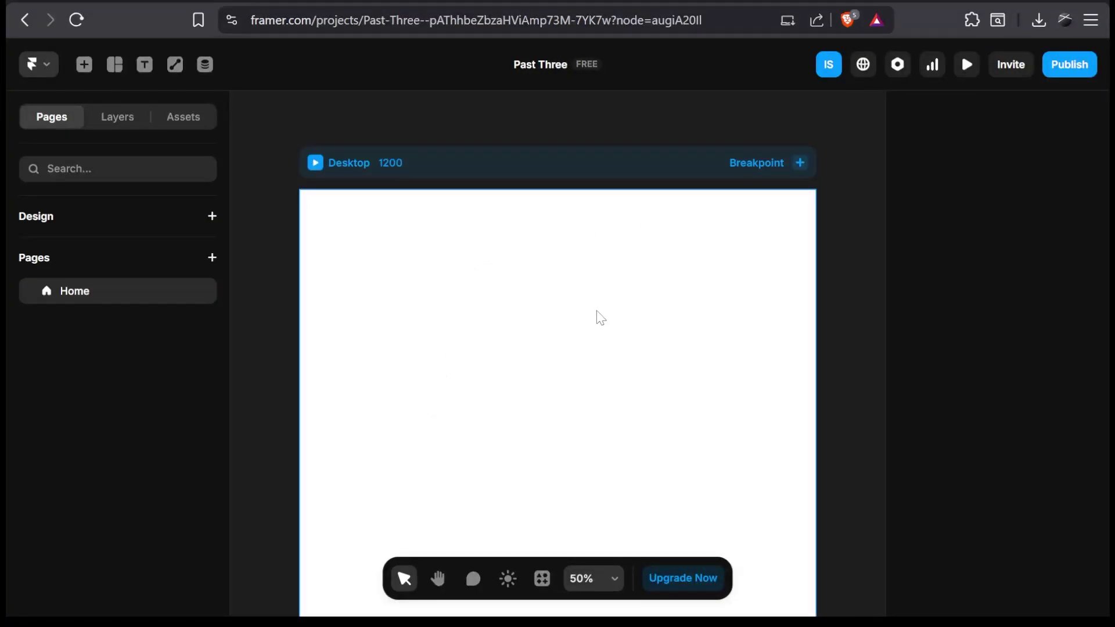
- Look over the blank Desktop page on the canvas and examine its available properties
scroll(600, 315, "down", 3)
scroll(601, 316, "up", 2)
scroll(600, 316, "up", 1)
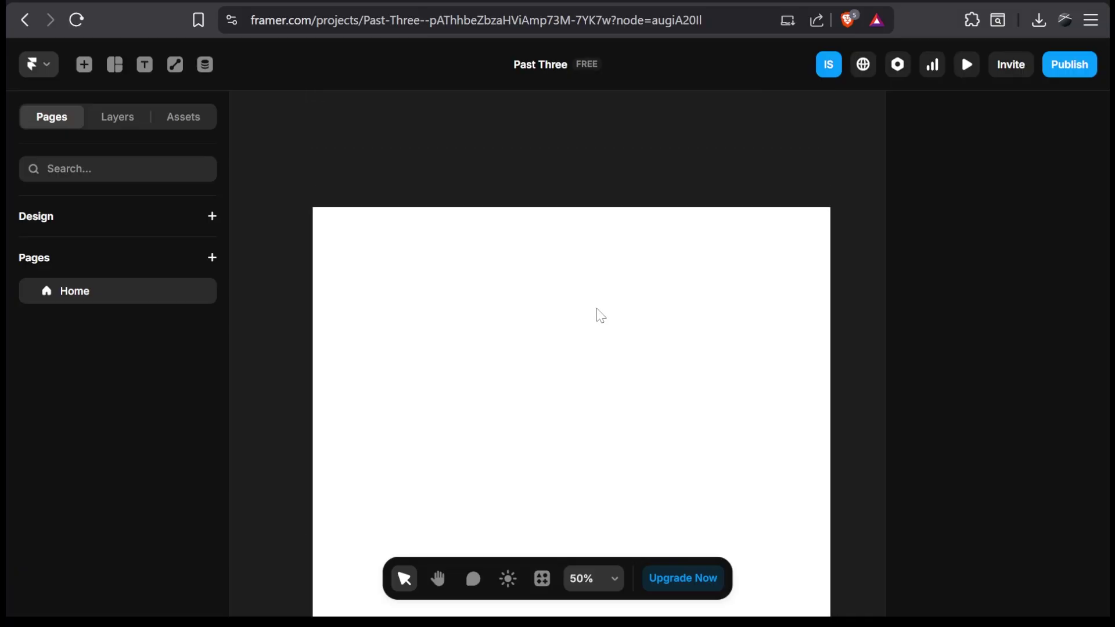
scroll(600, 316, "down", 2)
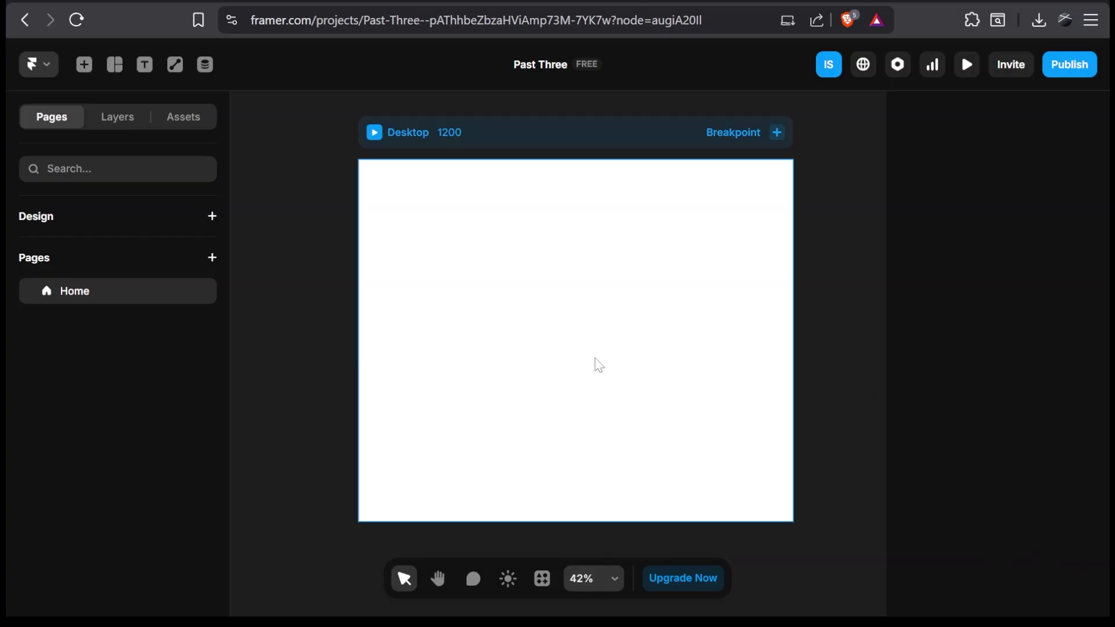
left_click(473, 380)
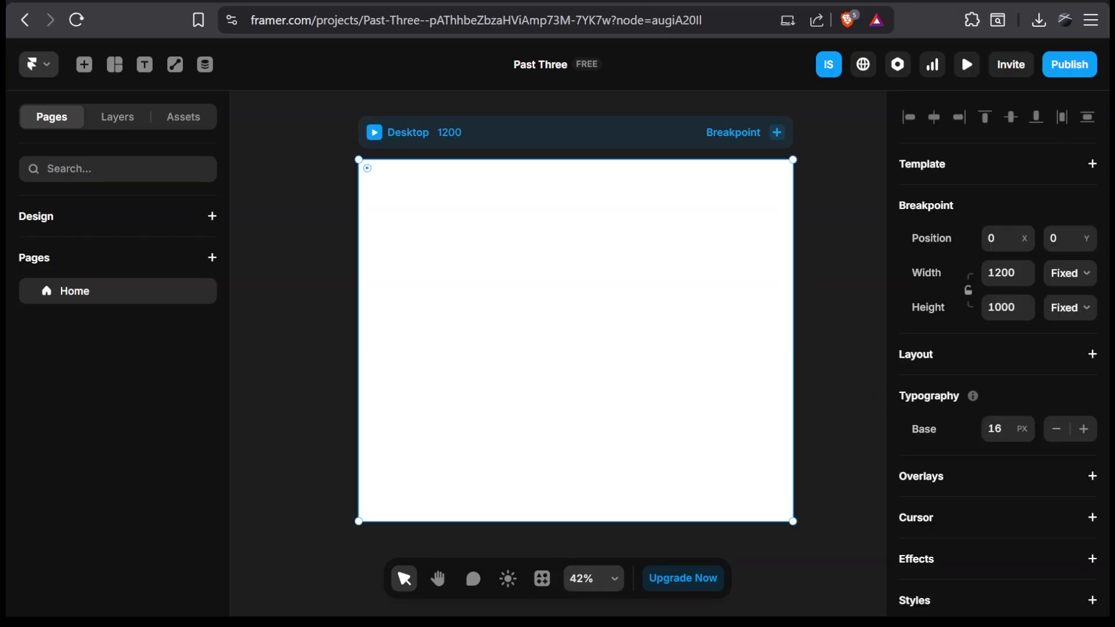
scroll(1053, 500, "down", 3)
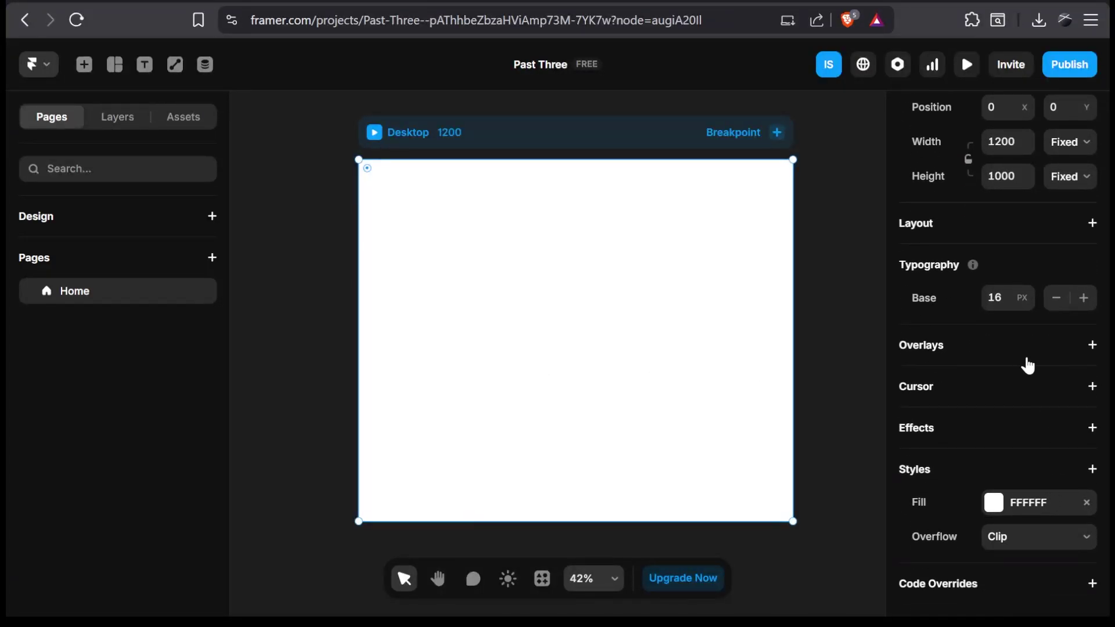
left_click(872, 281)
left_click(633, 277)
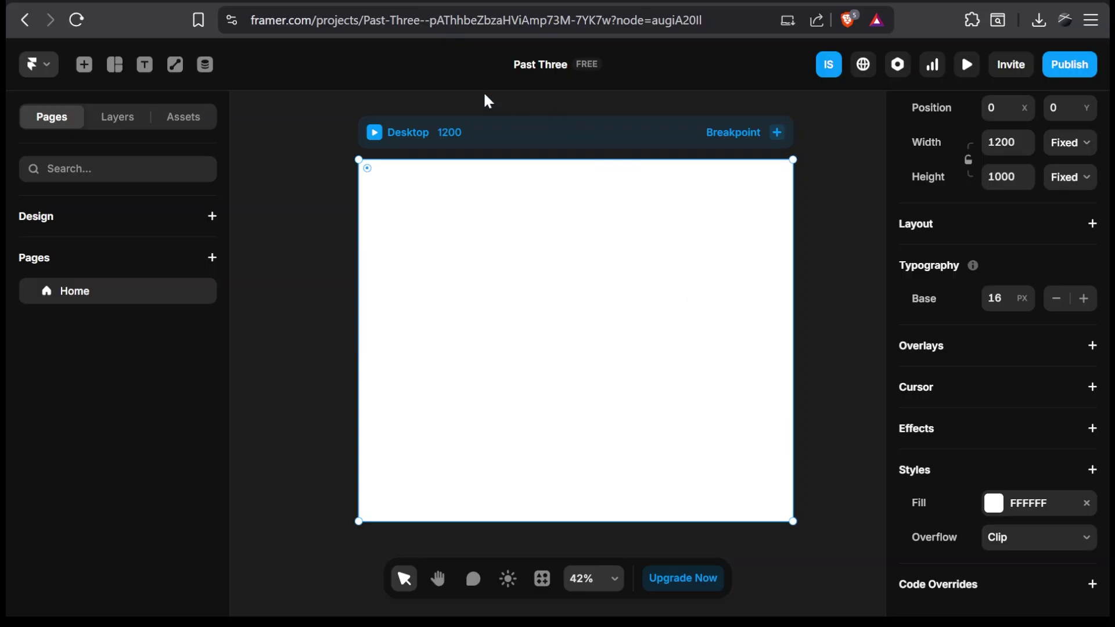
- Browse the categories of insertable elements, including Menus and Forms, and deselect the Desktop page
left_click(84, 65)
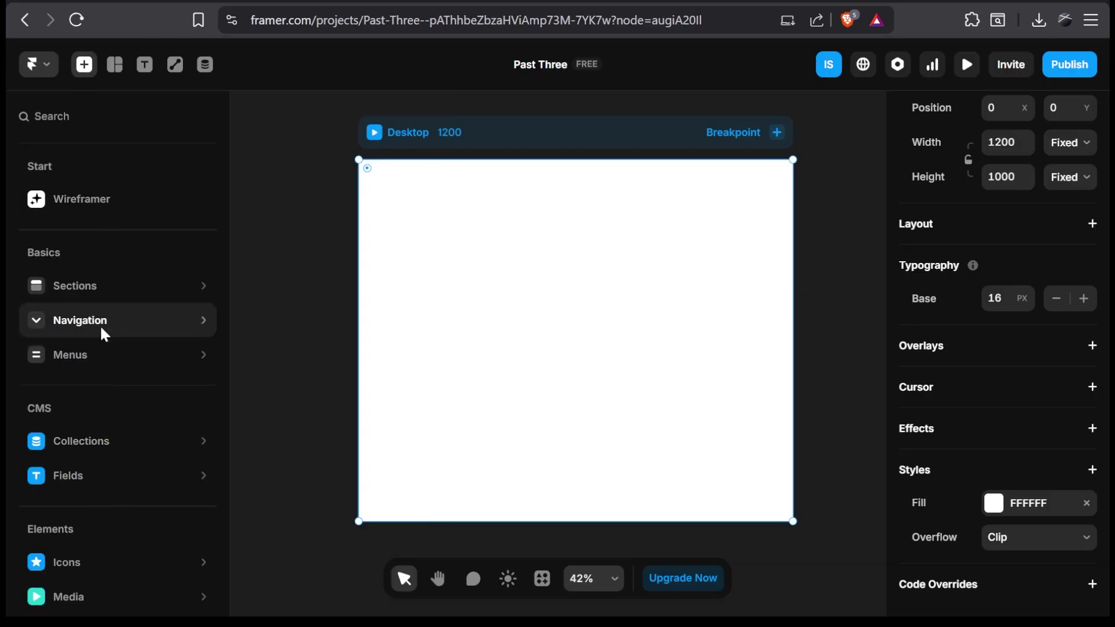
mouse_move(100, 348)
mouse_move(87, 604)
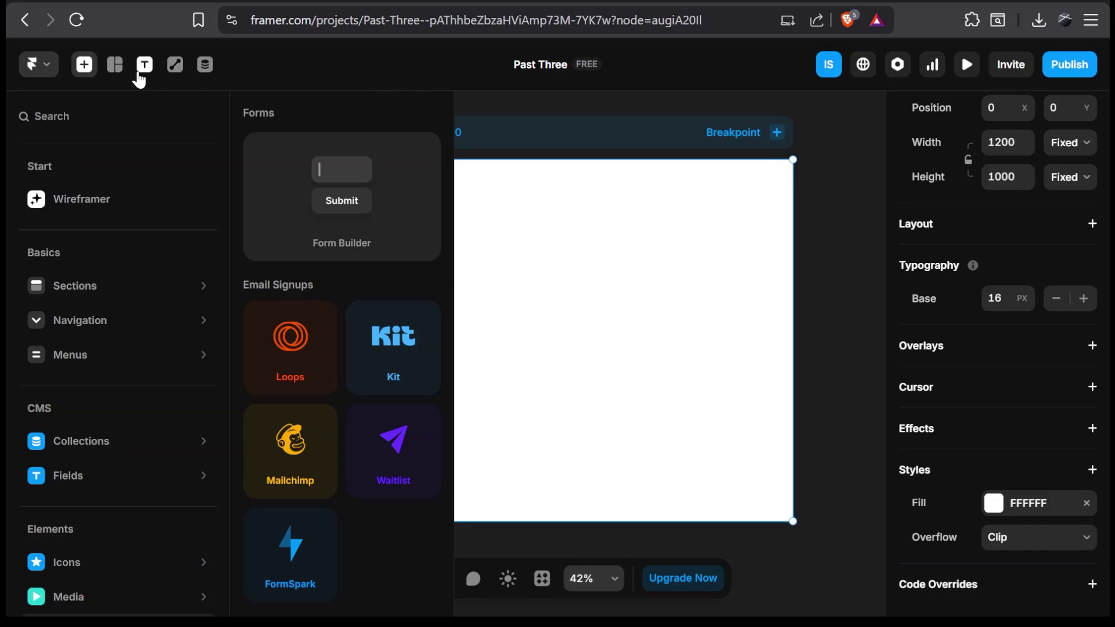
left_click(270, 112)
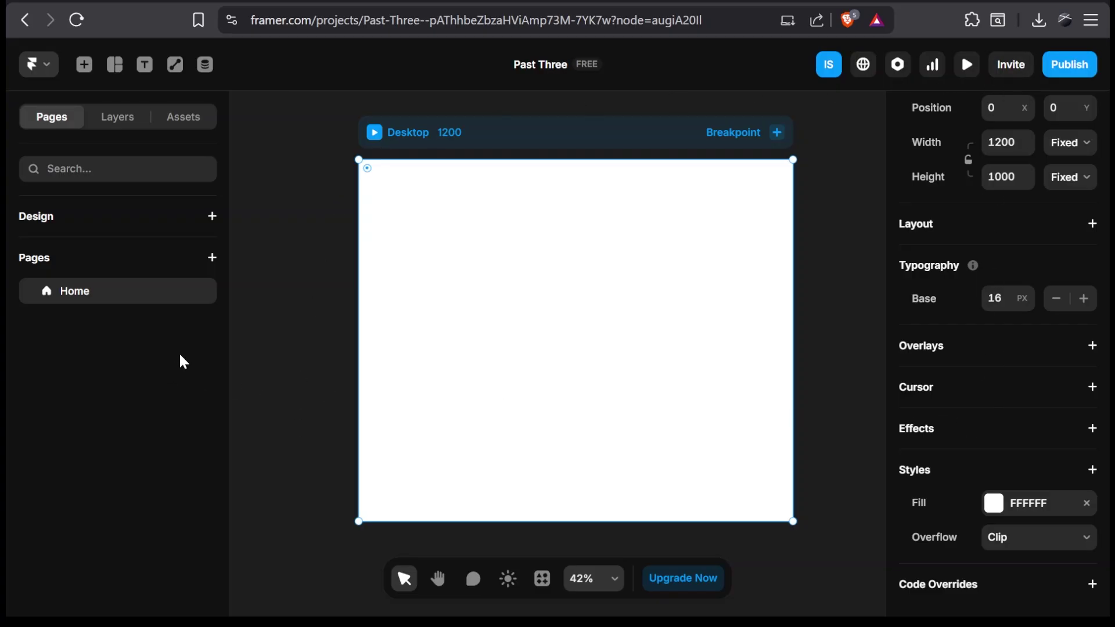
left_click(281, 324)
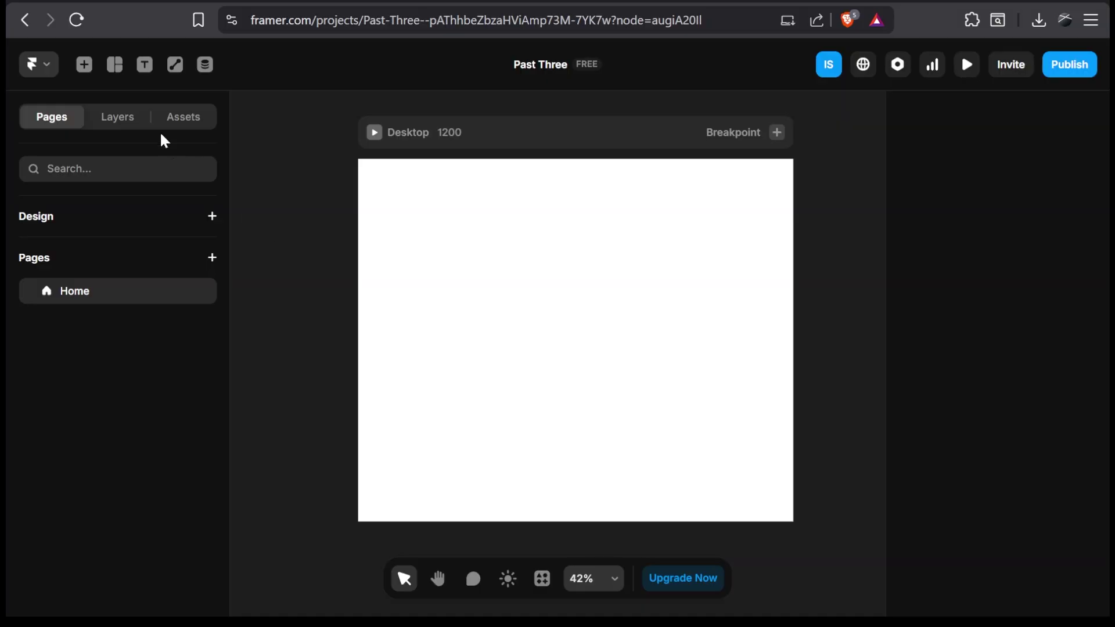
- Generate a Wireframer layout for a minimalist, high-contrast dark-mode graphic designer portfolio with a large-title hero, three service cards, a project gallery grid and a contact footer
left_click(82, 67)
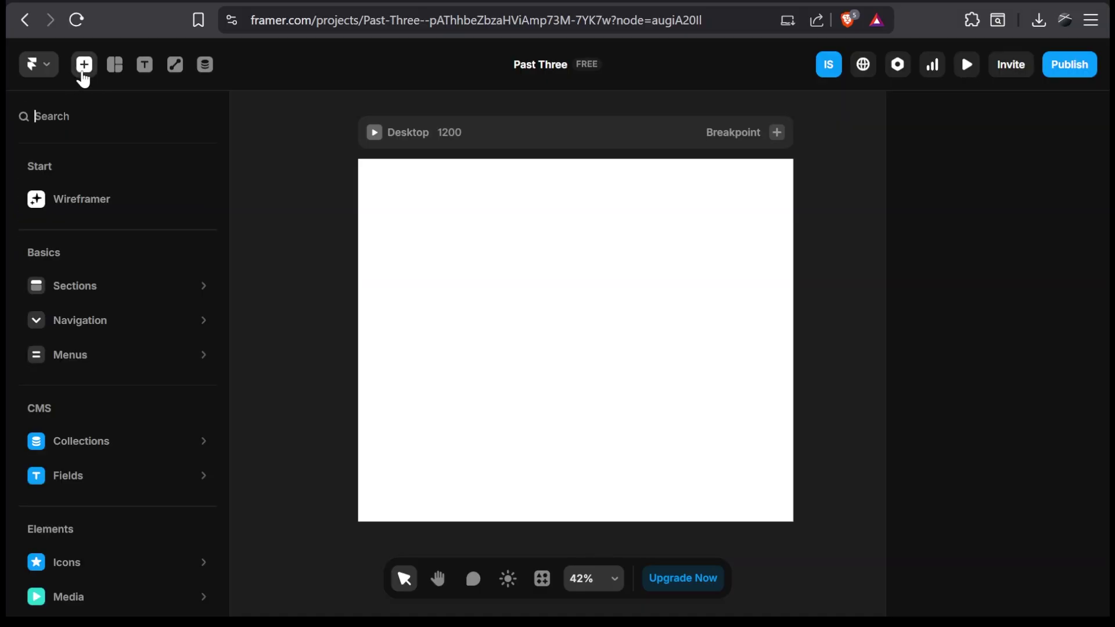
left_click(134, 217)
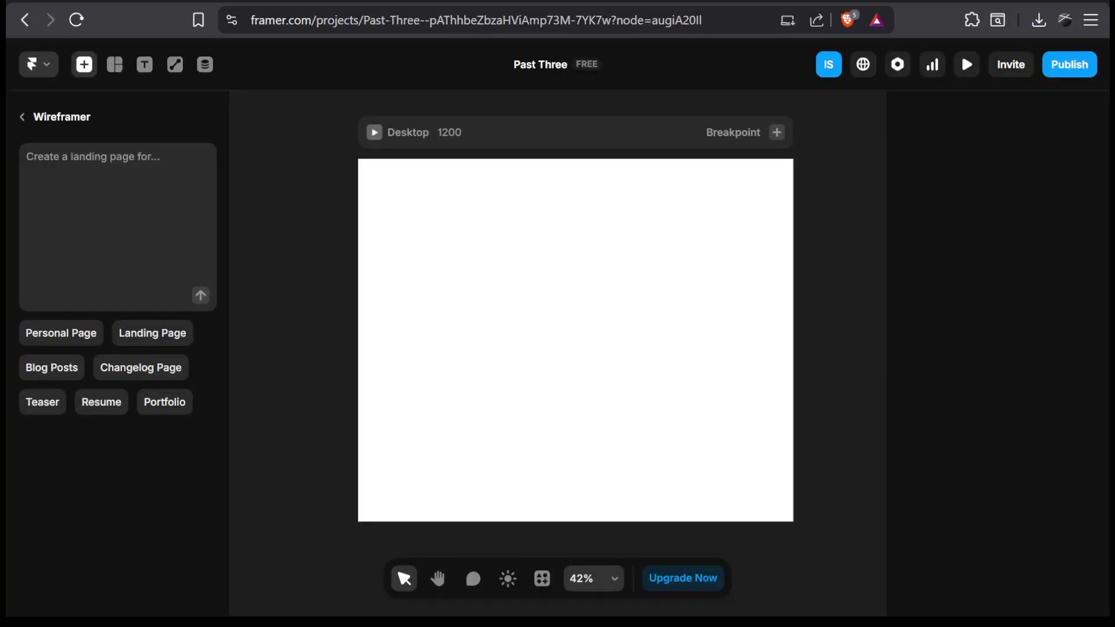
type("Create a minimalist creative portfolio for a graphic designer. The style should be high-contrast dark mode with bold, clean typography and plenty of whitespace. Include a hero section with a large title, a services section with three cards, a project gallery grid, and a simple contact footer.")
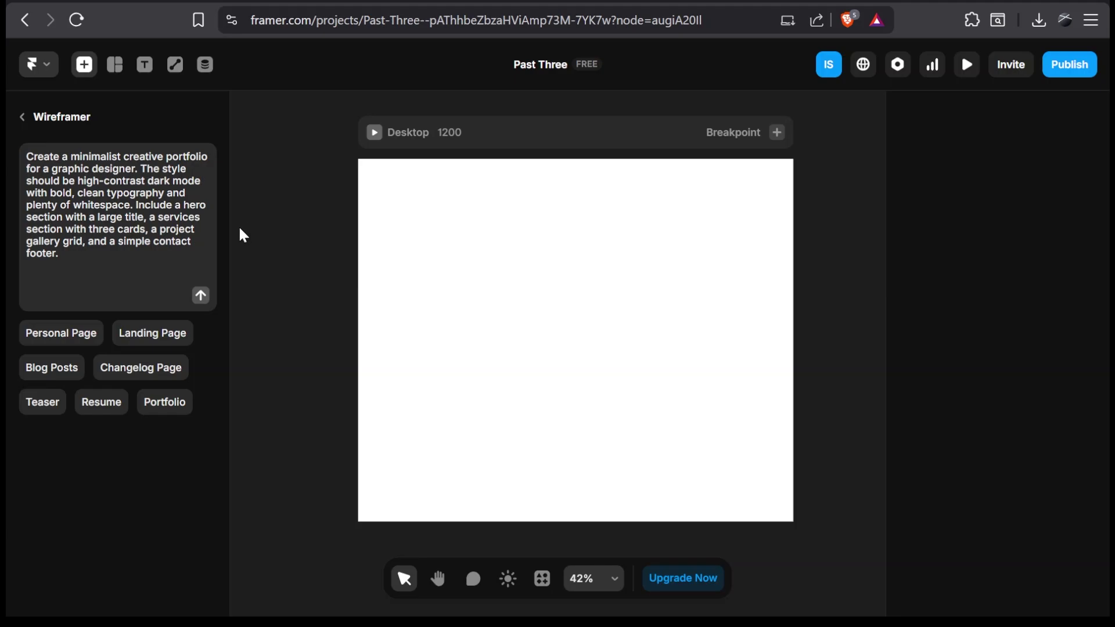
left_click(201, 296)
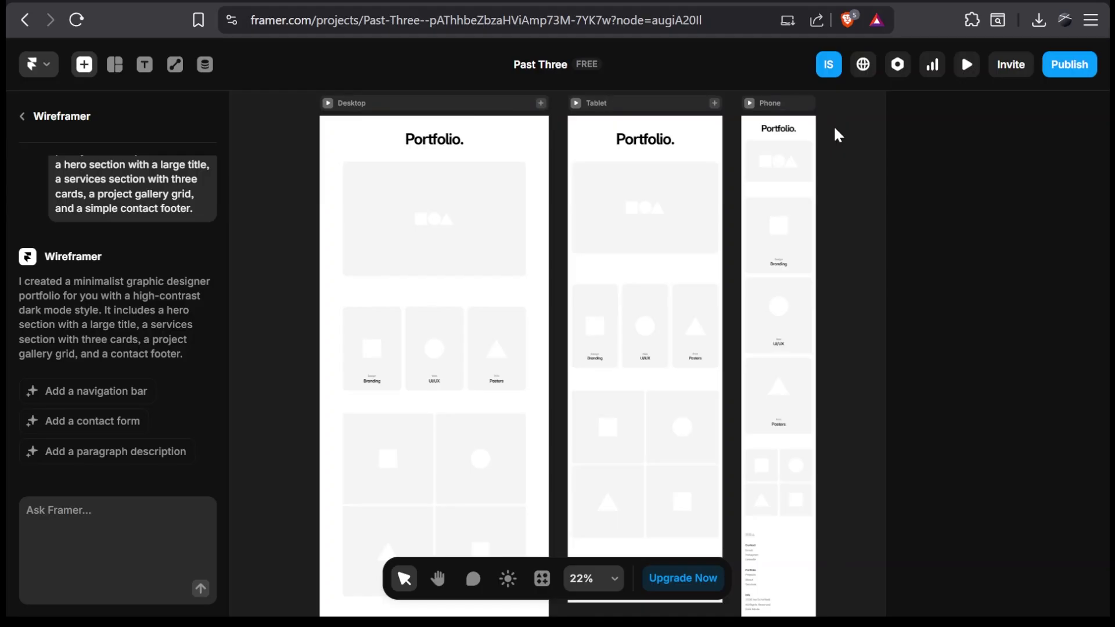
- Preview the generated Desktop page, examine its hero, service cards, gallery and footer, and return to the canvas
left_click(325, 152)
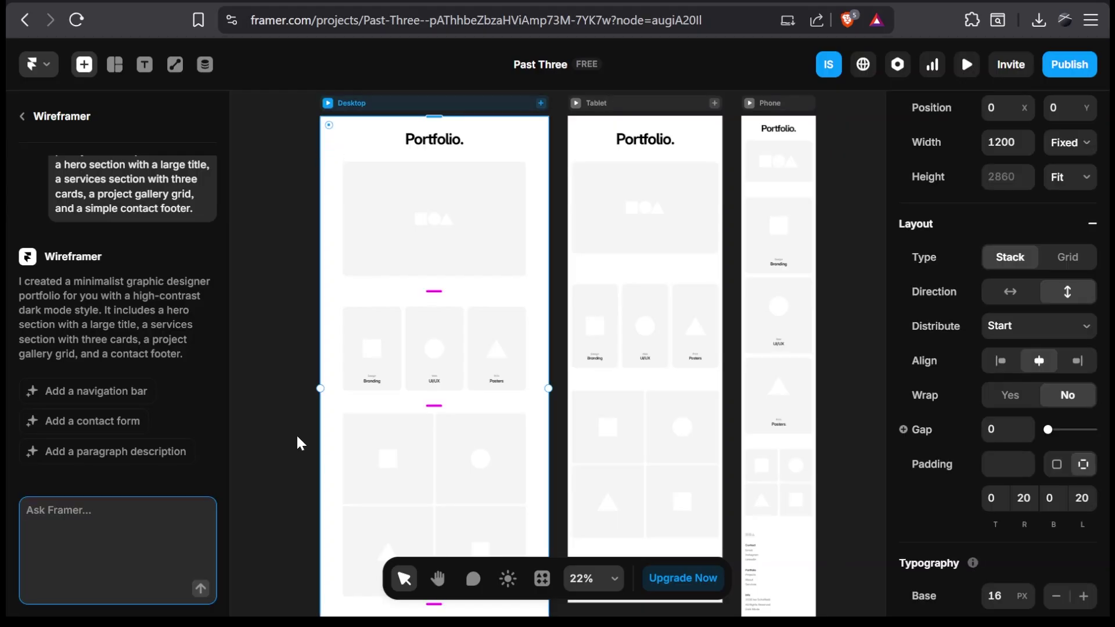
left_click(328, 103)
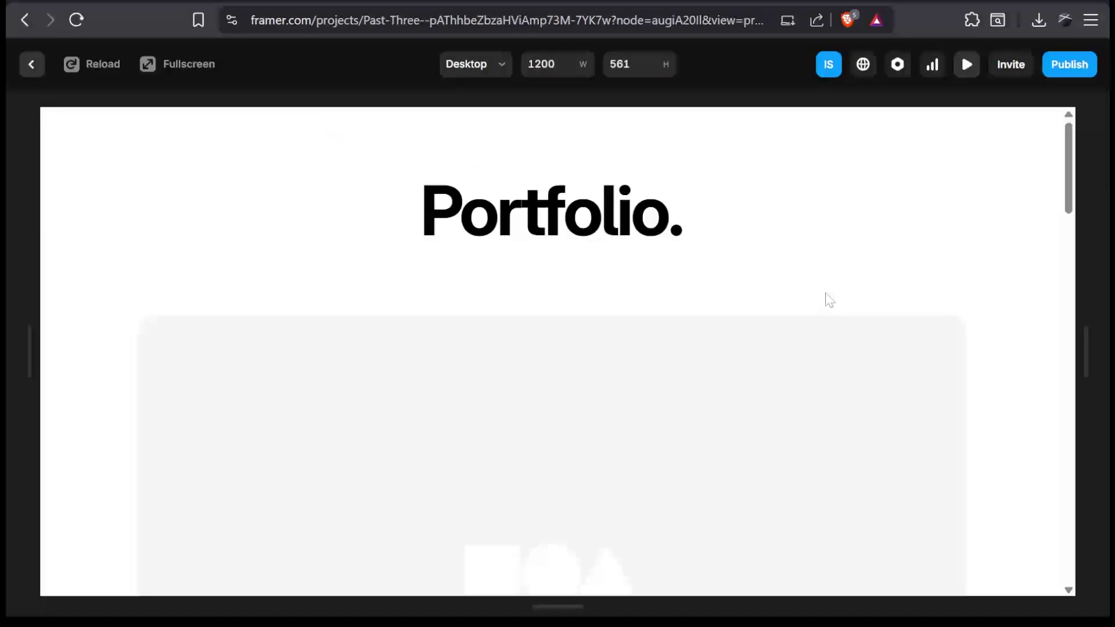
scroll(846, 321, "down", 8)
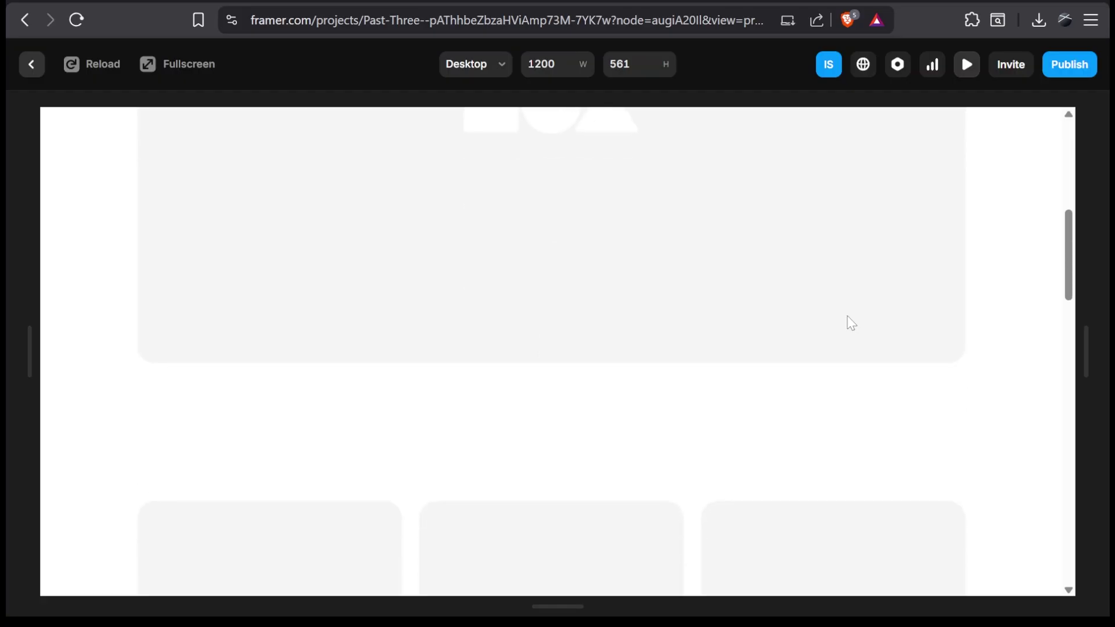
scroll(851, 323, "down", 15)
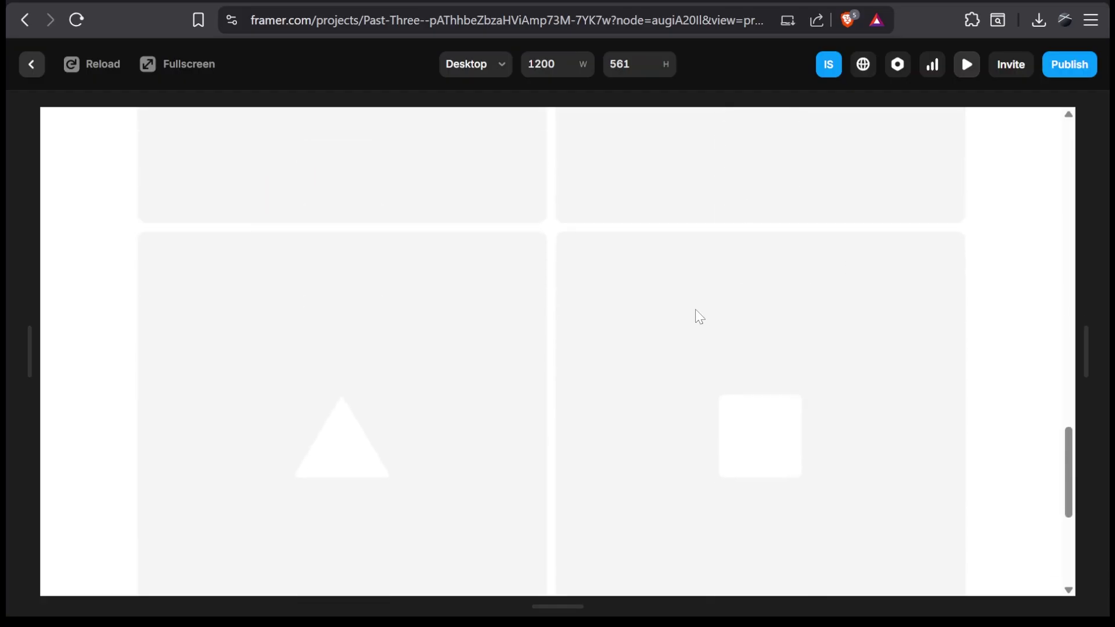
scroll(699, 316, "down", 3)
scroll(598, 380, "down", 7)
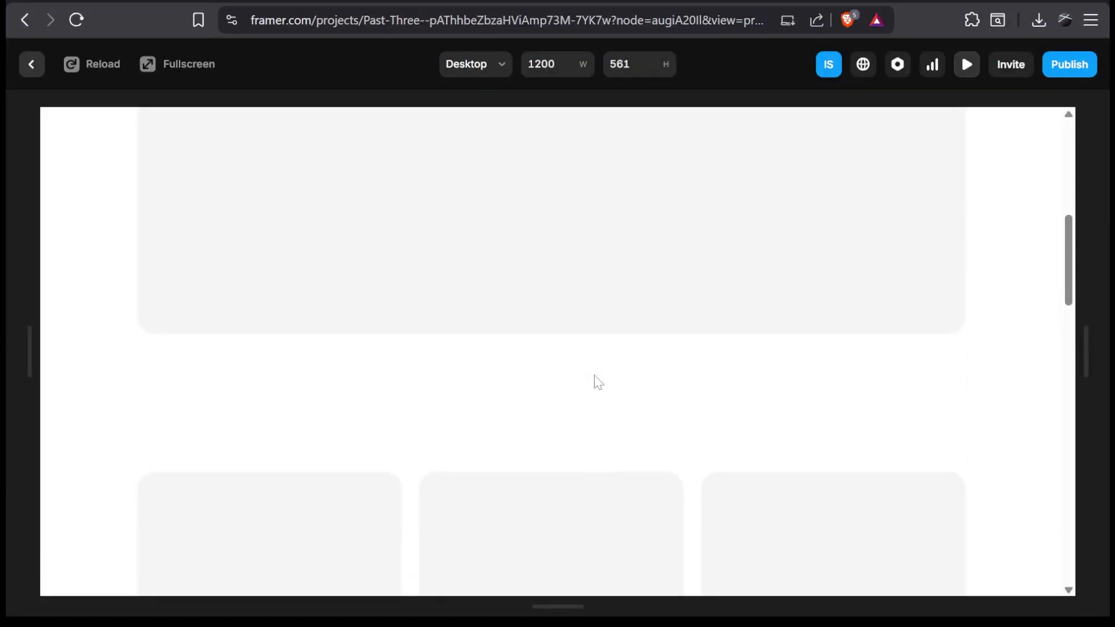
scroll(599, 382, "down", 7)
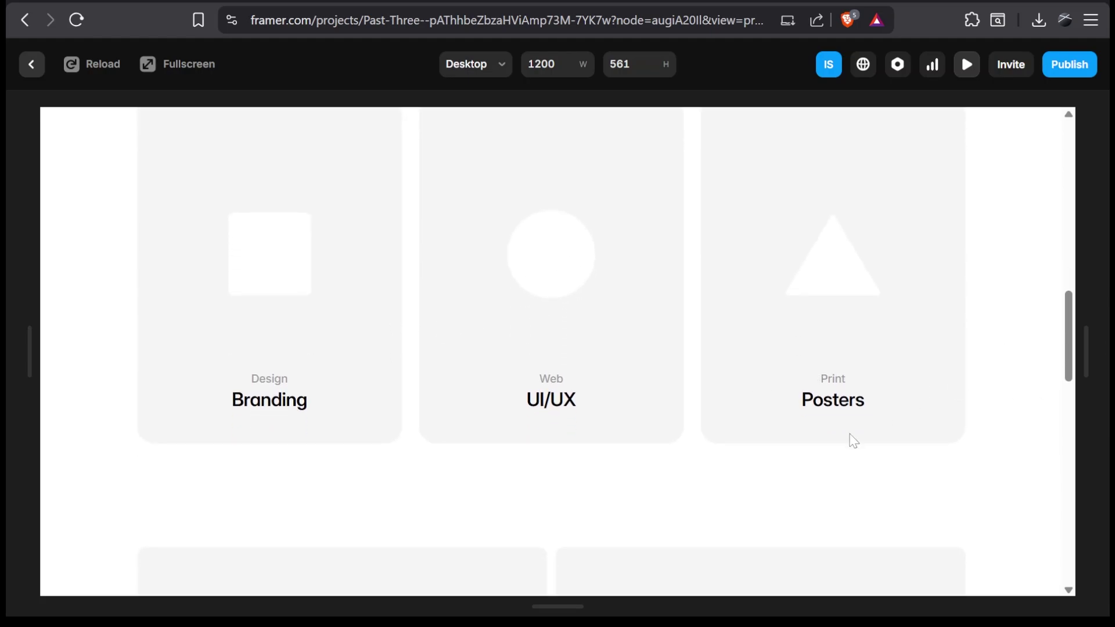
scroll(851, 440, "down", 5)
scroll(851, 440, "down", 5)
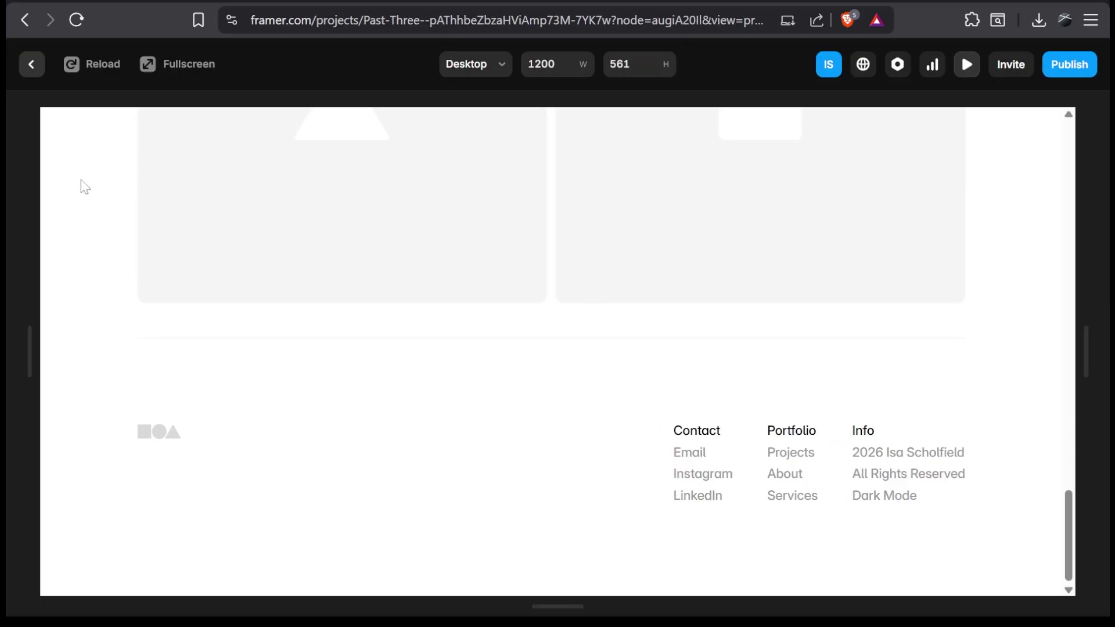
left_click(32, 64)
left_click(282, 219)
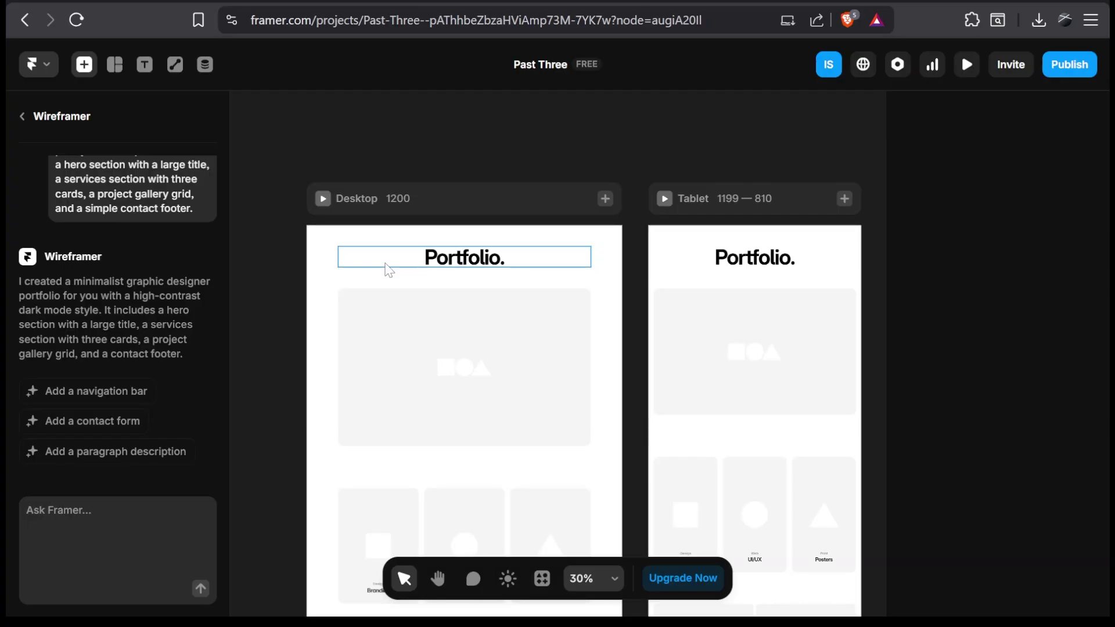
- Replace the "Portfolio." heading on the Desktop page with the designer's full name and check it on the other breakpoints
left_click(452, 263)
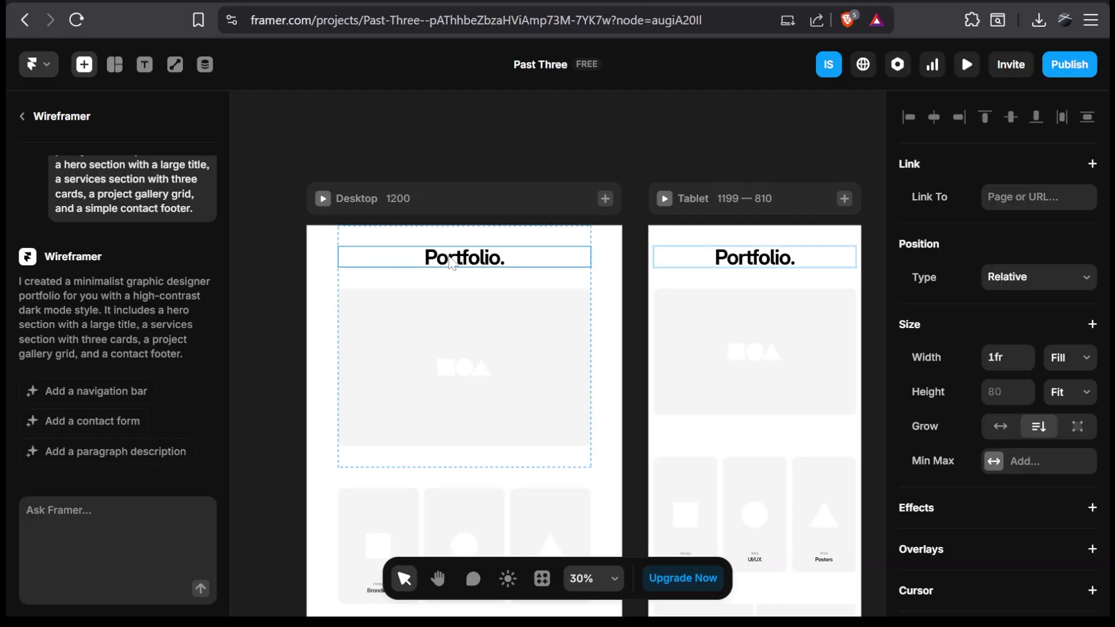
double_click(452, 263)
double_click(453, 257)
left_click(448, 257)
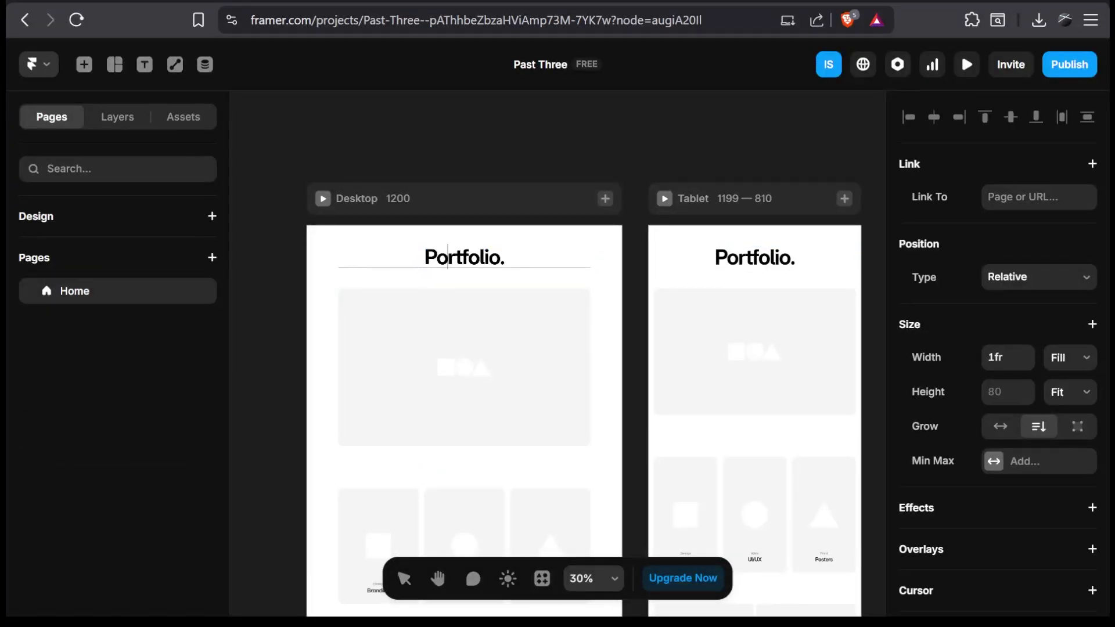
left_click(503, 257)
key("BackSpace")
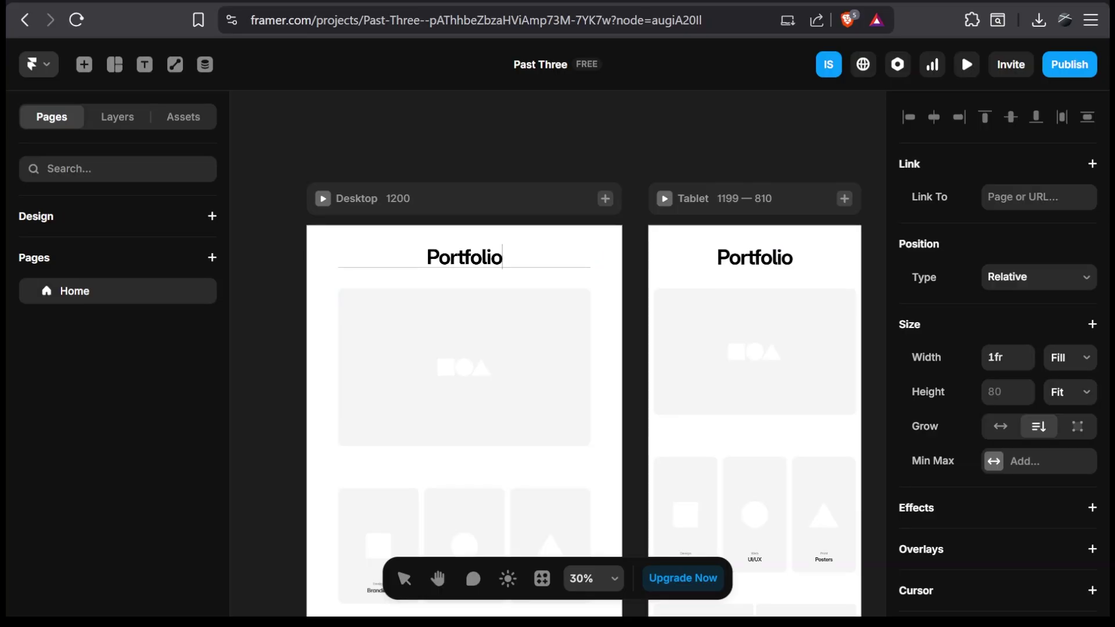
key("ctrl+a")
type("Sarah Doe")
key("Escape")
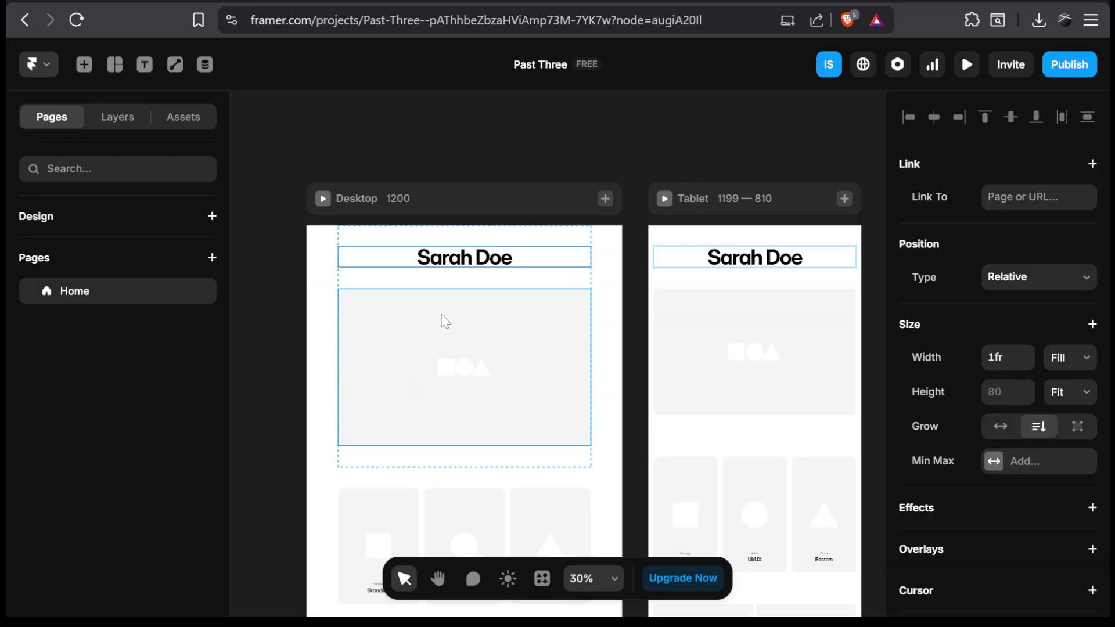
scroll(445, 321, "right", 1)
scroll(418, 267, "right", 3)
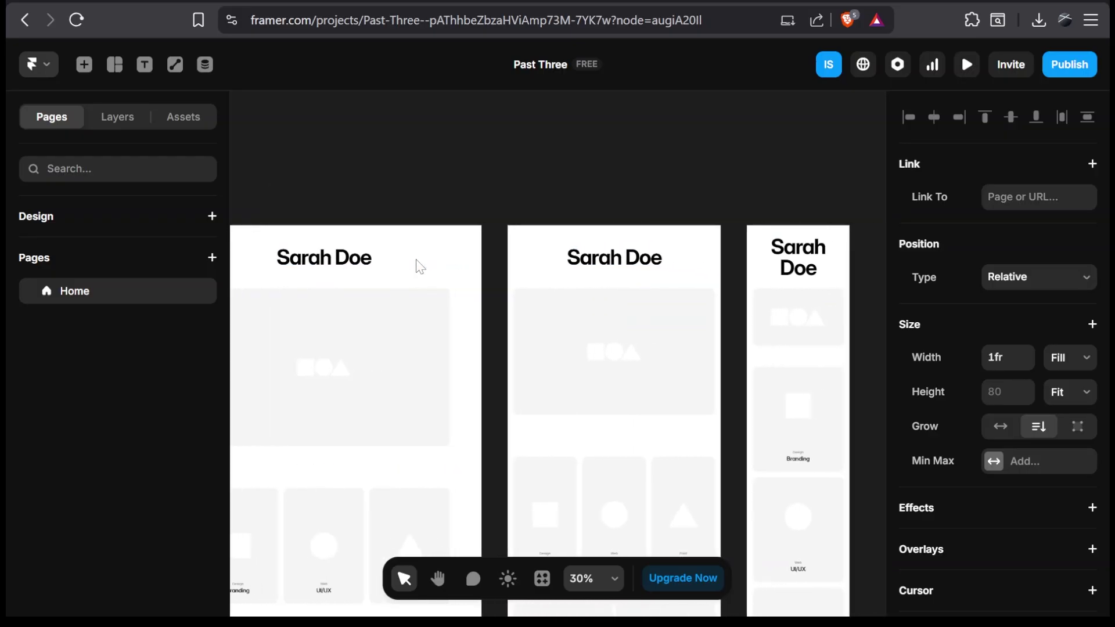
- Examine the hero, service card and gallery placeholders on the Desktop page and bring up the project's page list
scroll(417, 262, "right", 1)
scroll(461, 259, "left", 4)
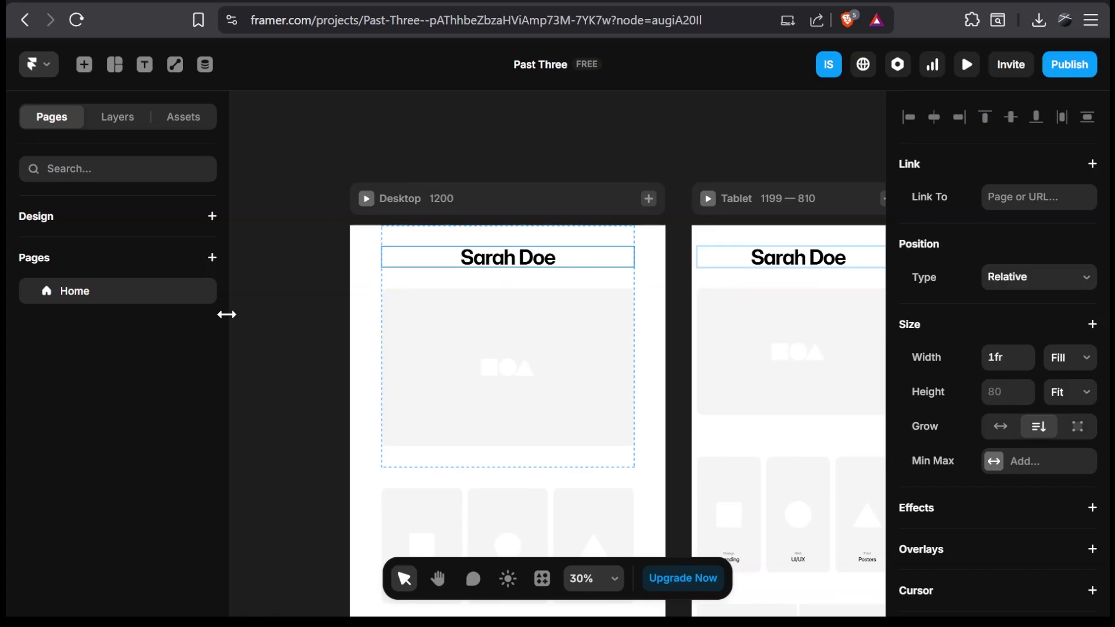
left_click(293, 314)
scroll(325, 273, "down", 2)
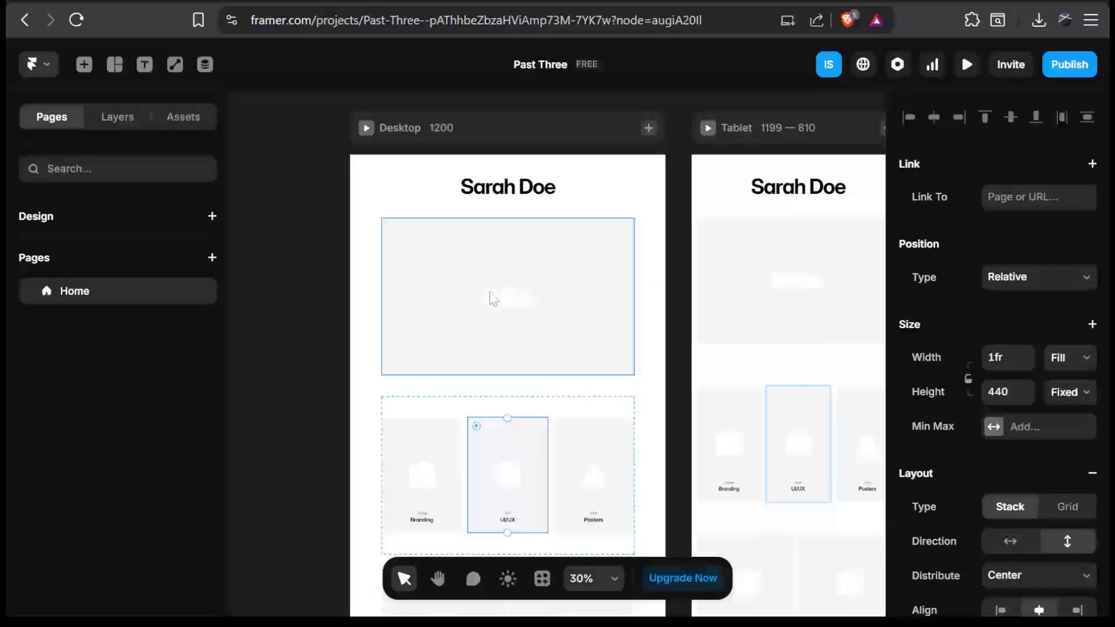
left_click(446, 272)
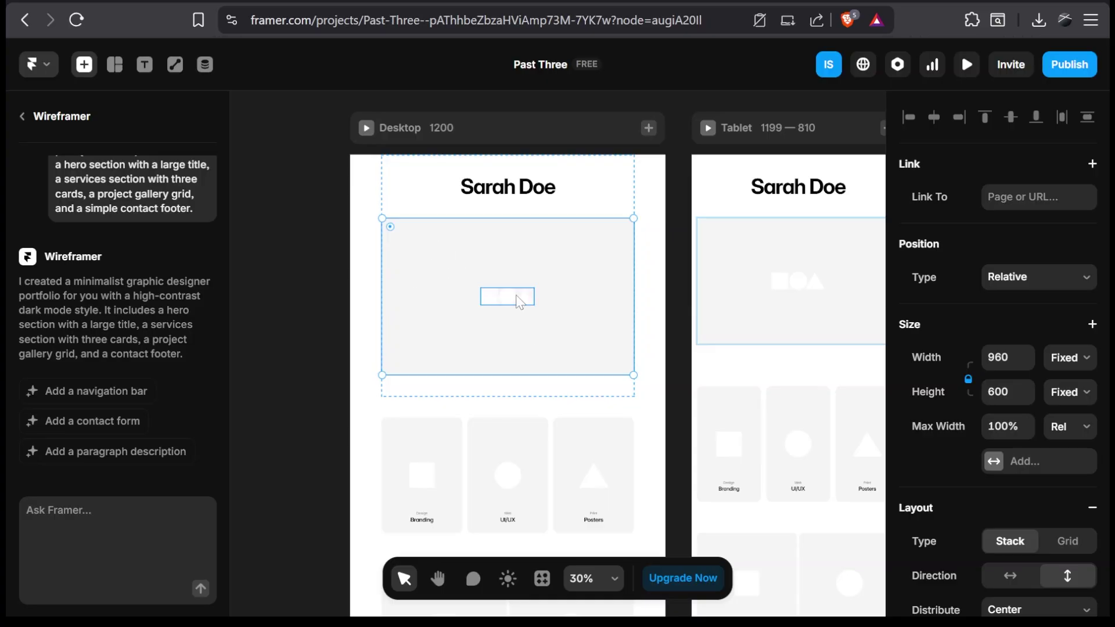
left_click(288, 297)
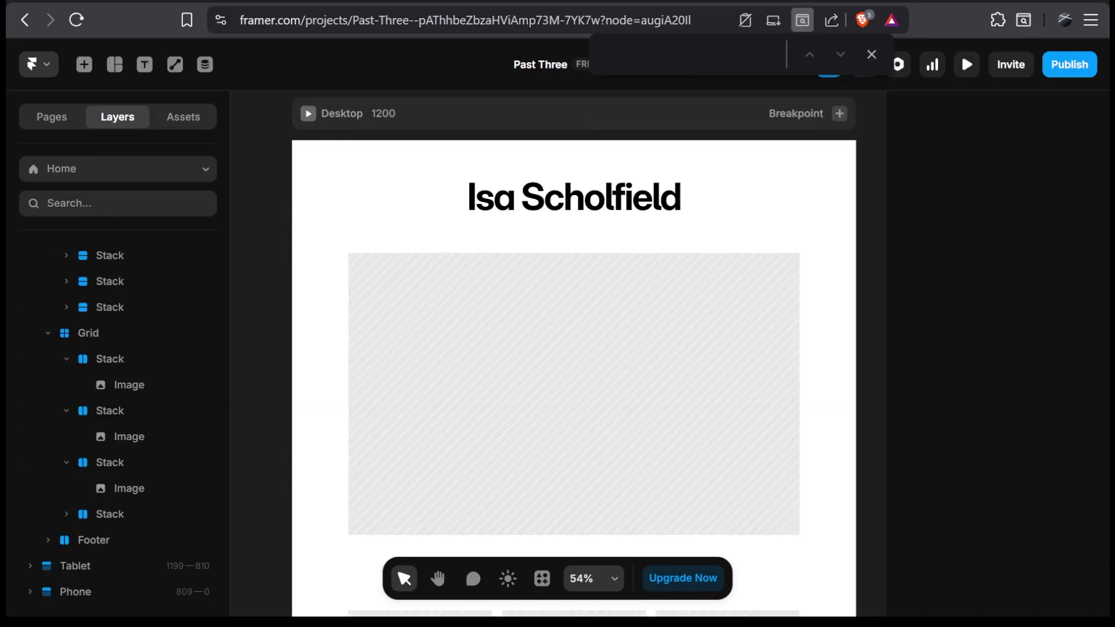
scroll(836, 290, "down", 5)
scroll(836, 290, "down", 3)
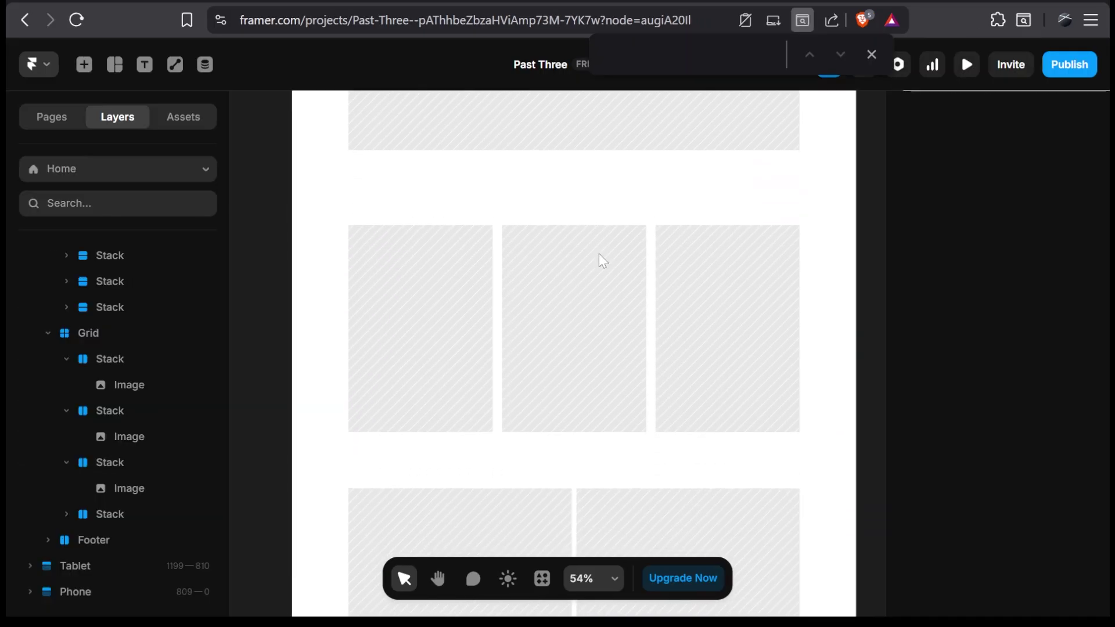
left_click(69, 116)
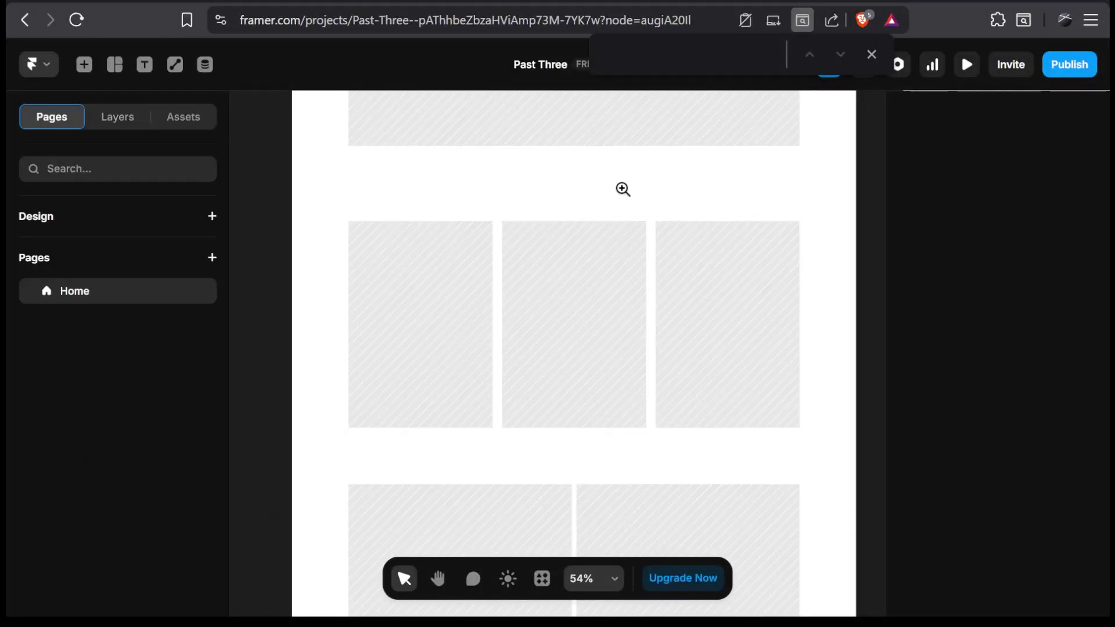
scroll(621, 190, "up", 3)
scroll(622, 190, "down", 4)
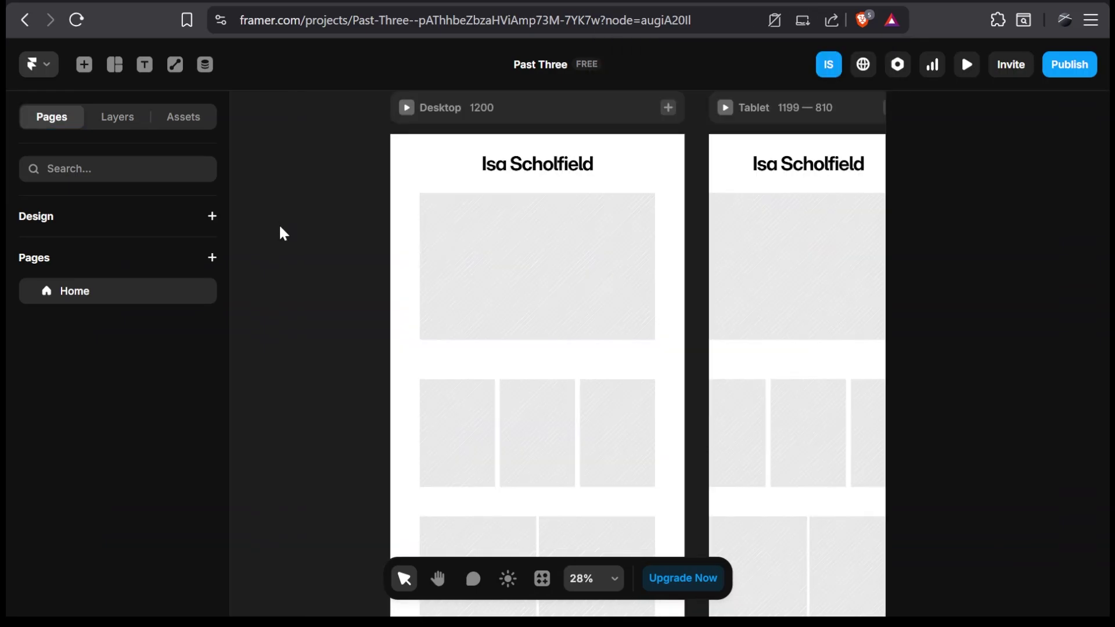
- Fill the hero image placeholder on the Desktop page with Ethereal Moody Photoshoot.jpg from the Downloads folder
double_click(536, 276)
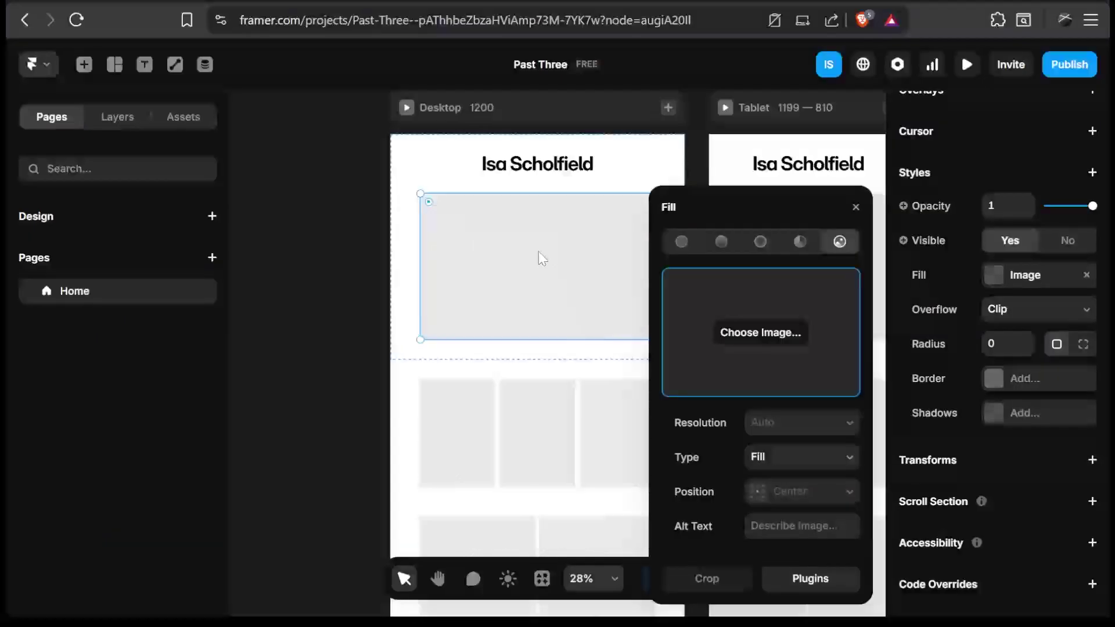
left_click(755, 337)
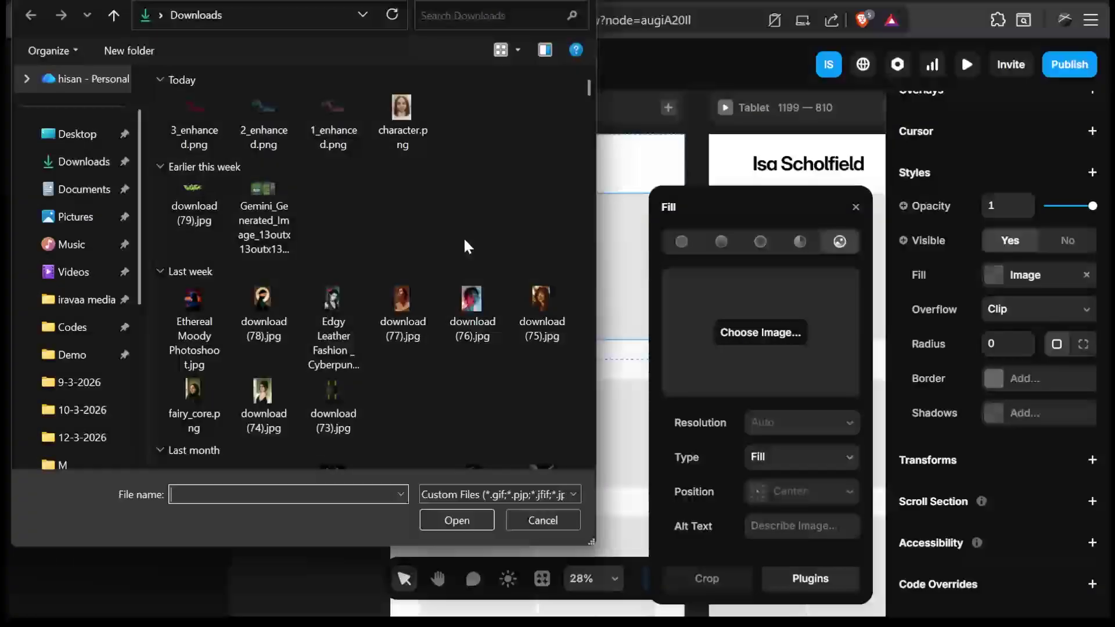
scroll(486, 212, "down", 6)
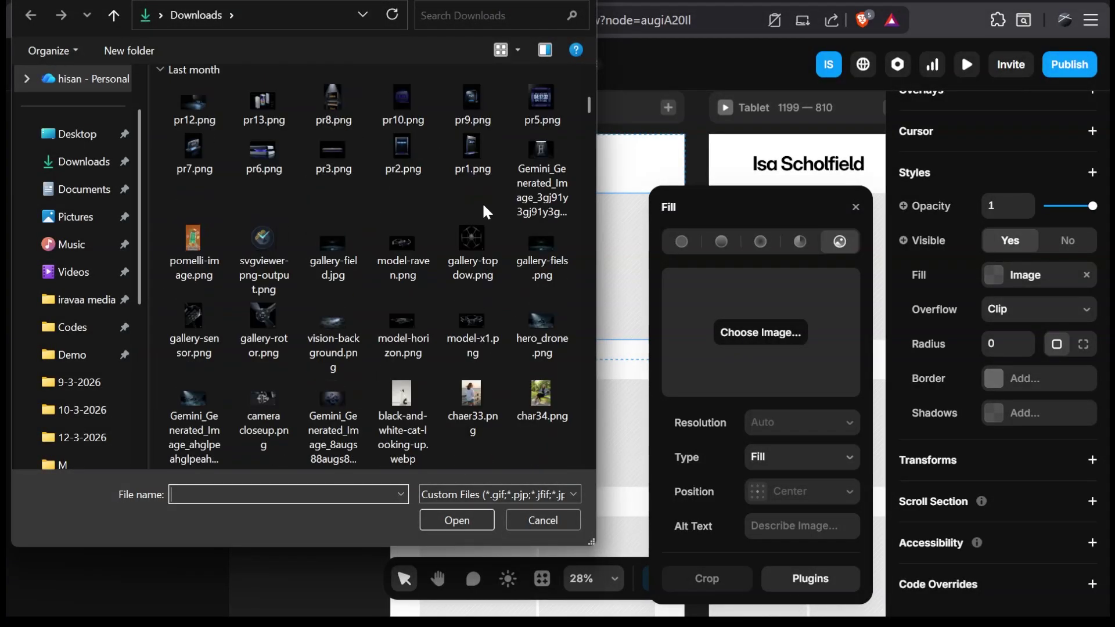
scroll(470, 249, "up", 4)
scroll(456, 297, "down", 1)
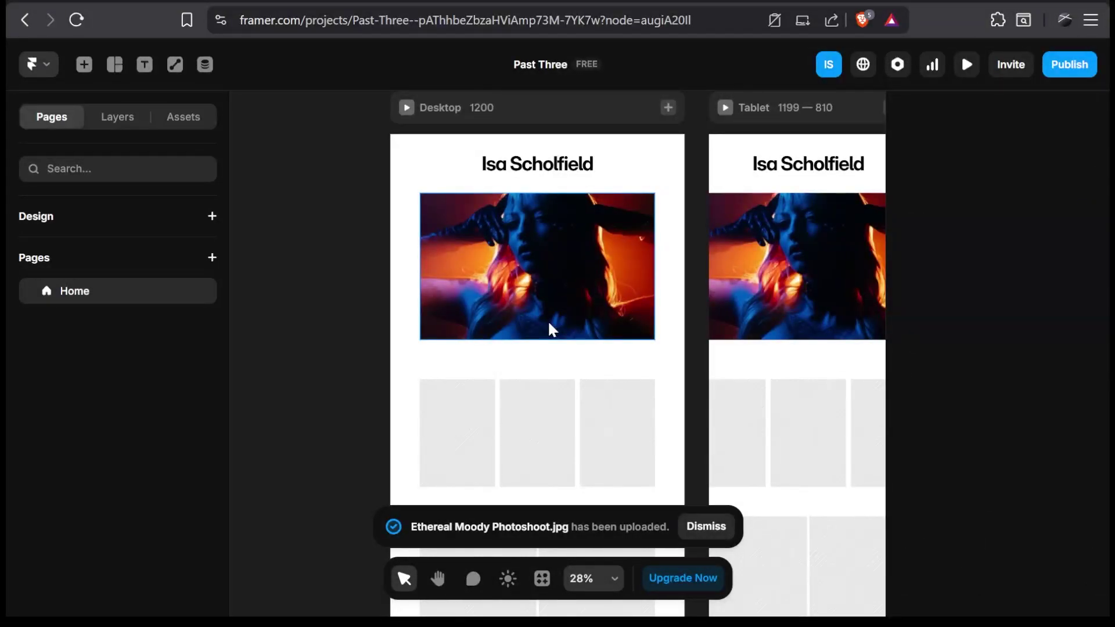
- Review the photos in the service cards and gallery grid, and browse the insertable element categories, including Sections and Creative
scroll(494, 337, "down", 2)
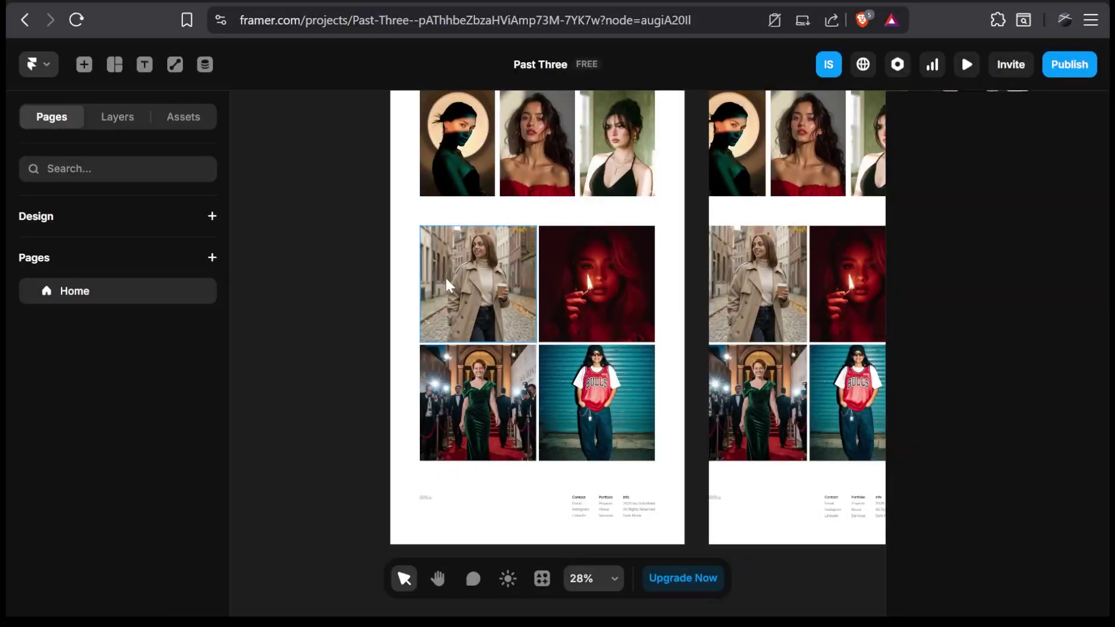
scroll(445, 277, "up", 2)
scroll(443, 281, "down", 2)
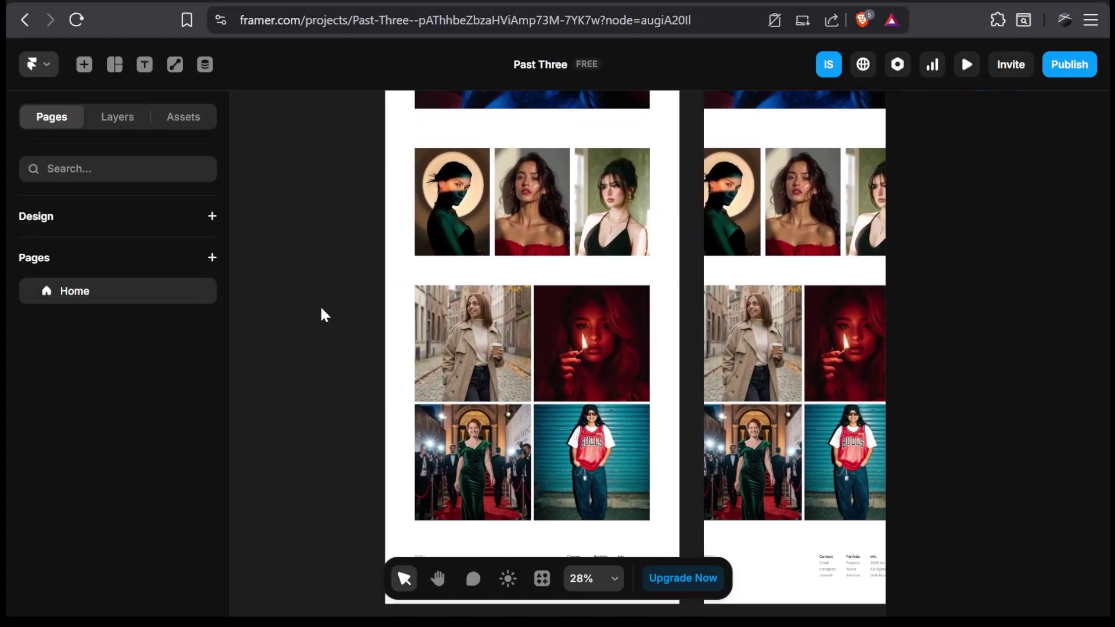
left_click(83, 66)
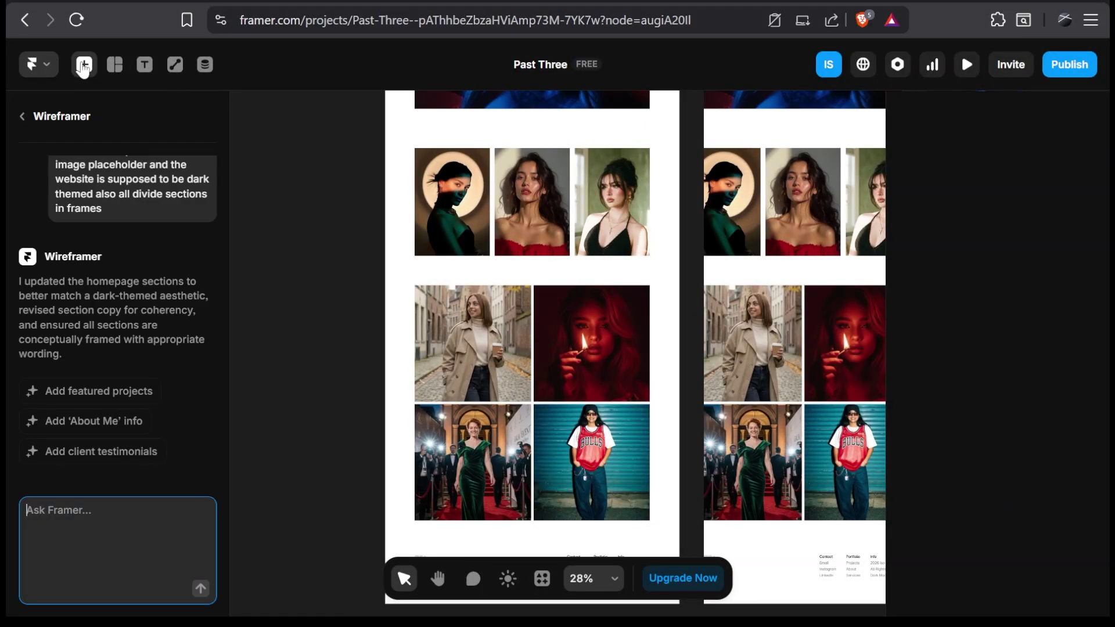
left_click(20, 117)
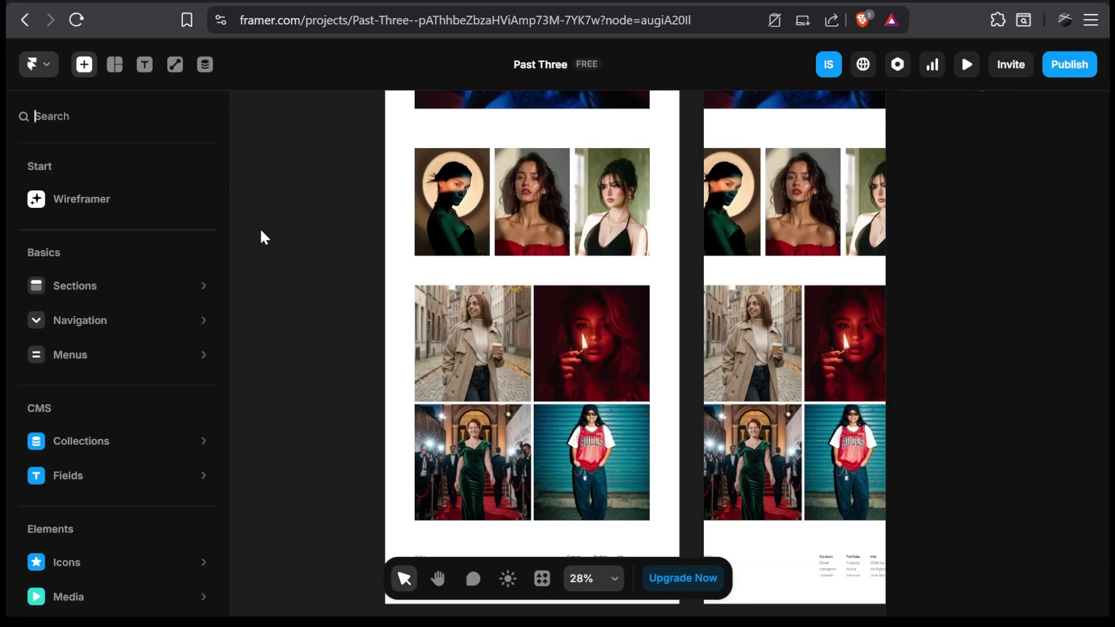
mouse_move(166, 324)
scroll(166, 314, "down", 3)
mouse_move(171, 256)
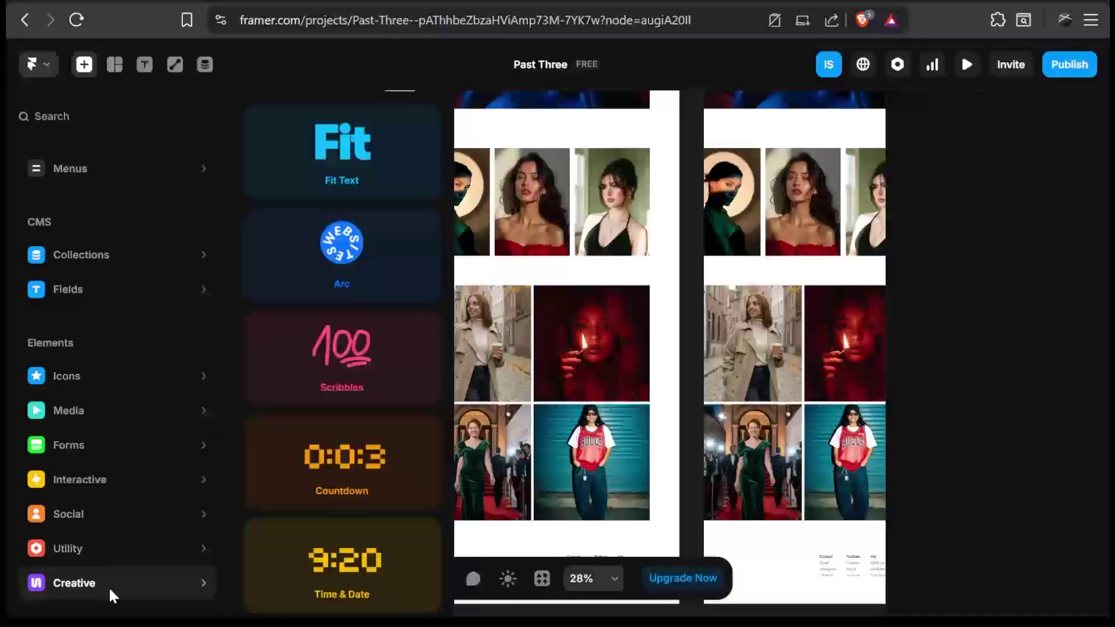
mouse_move(123, 410)
scroll(123, 357, "up", 3)
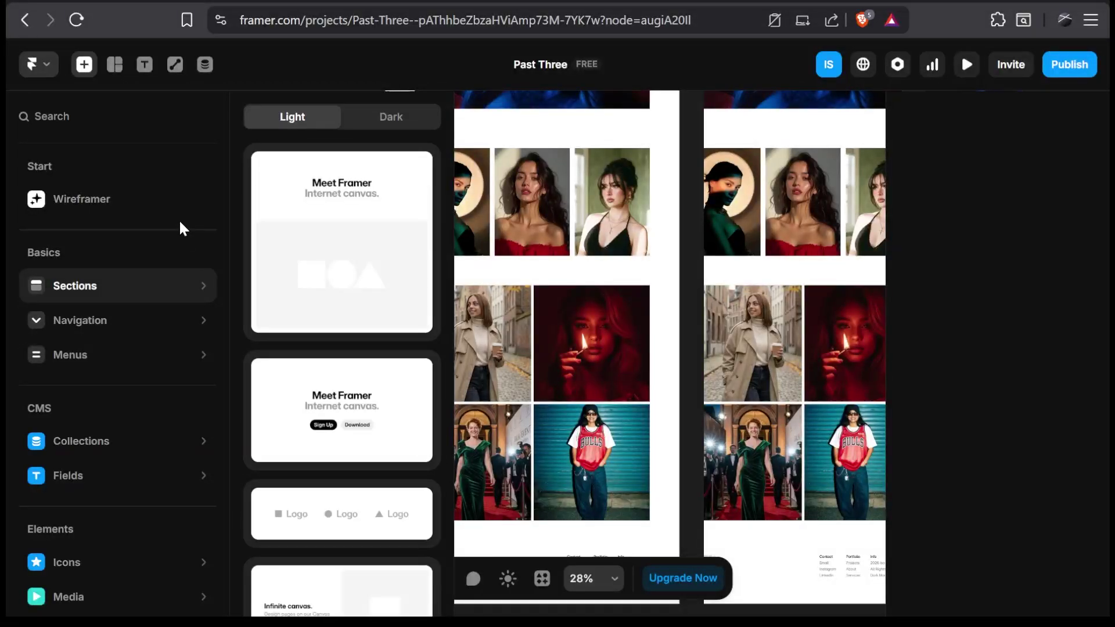
- Search the insertable elements for "nav" and add the light navigation bar with left-aligned links to the Desktop page
left_click(35, 117)
type("navbar")
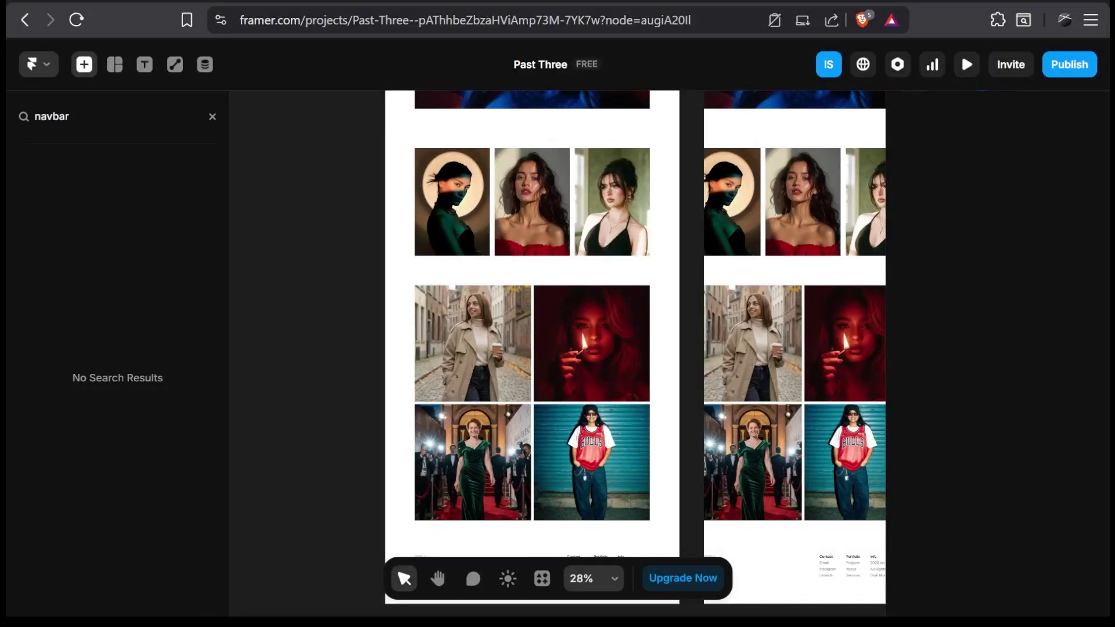
key("BackSpace")
key("BackSpace")
key("BackSpace")
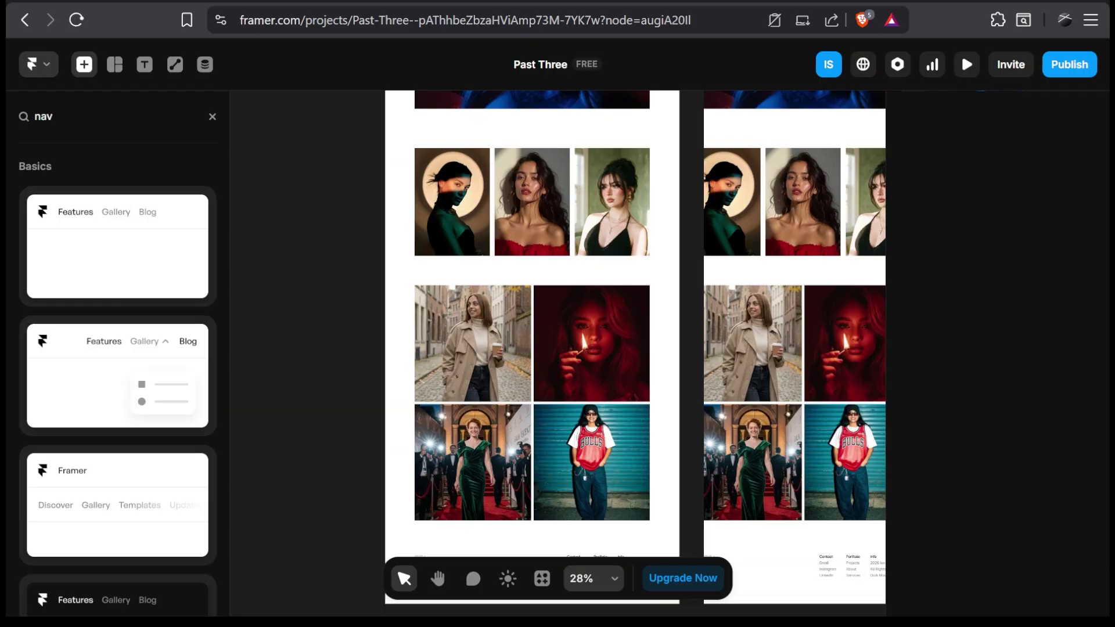
scroll(145, 372, "down", 4)
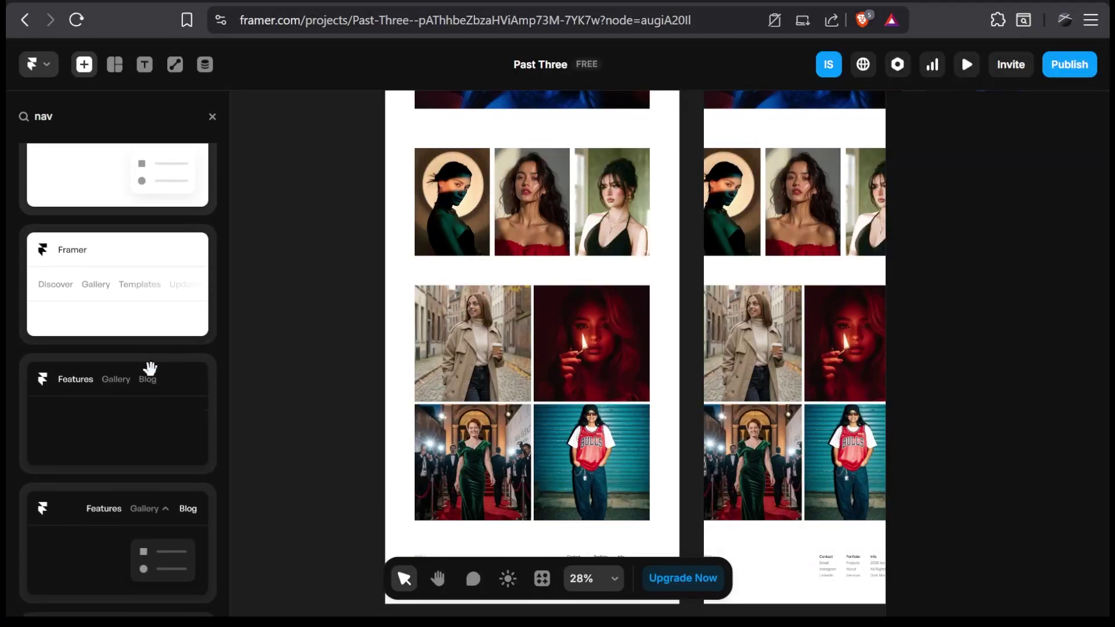
scroll(149, 368, "down", 10)
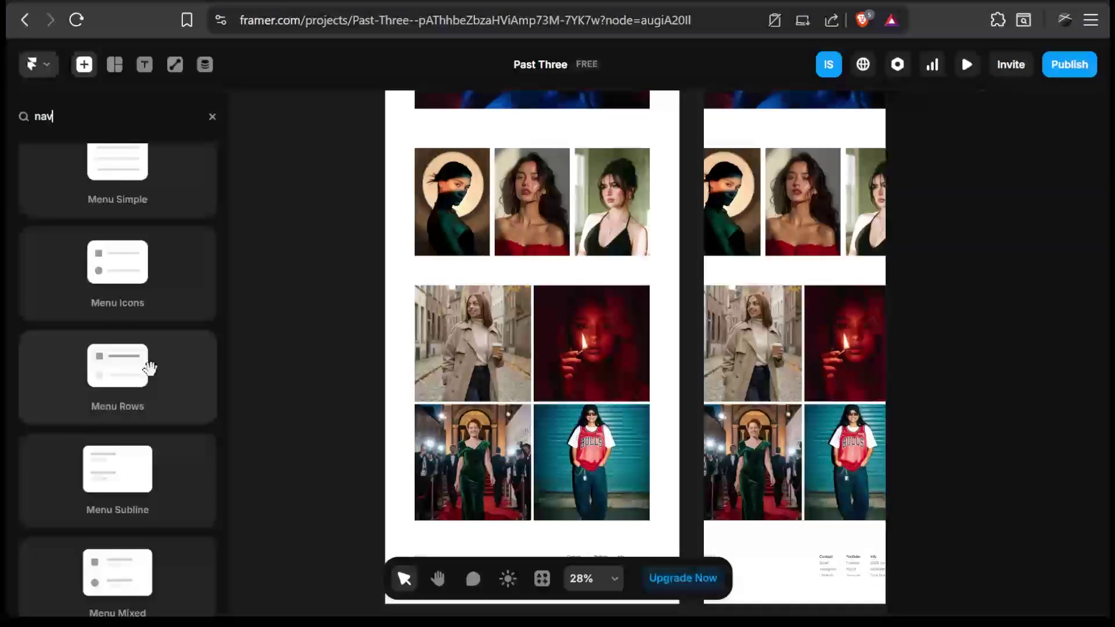
scroll(150, 368, "up", 12)
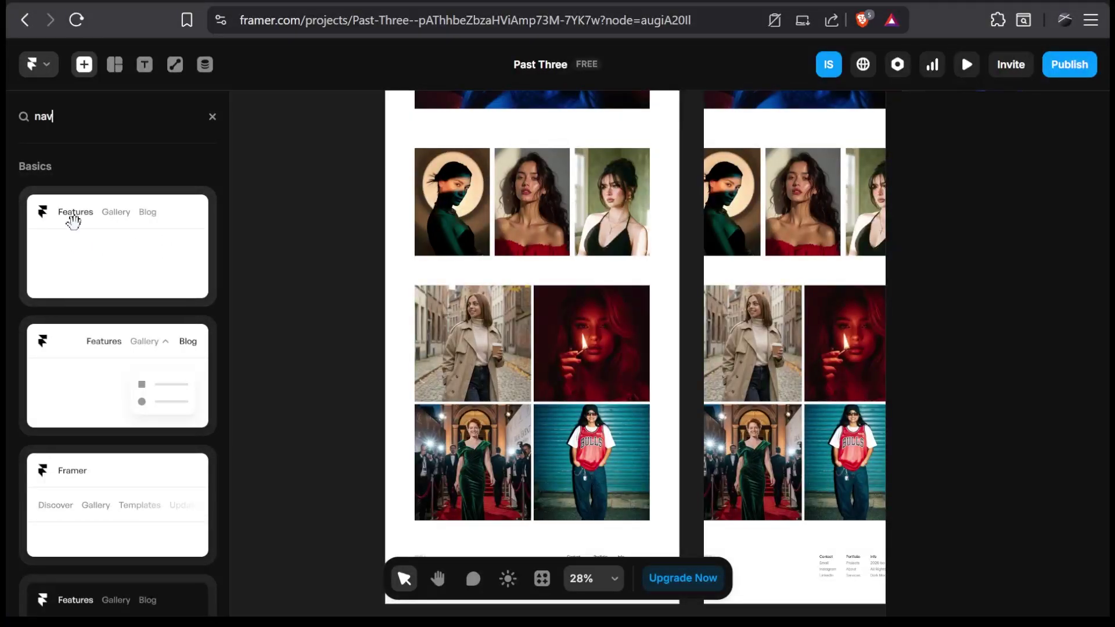
left_click(73, 221)
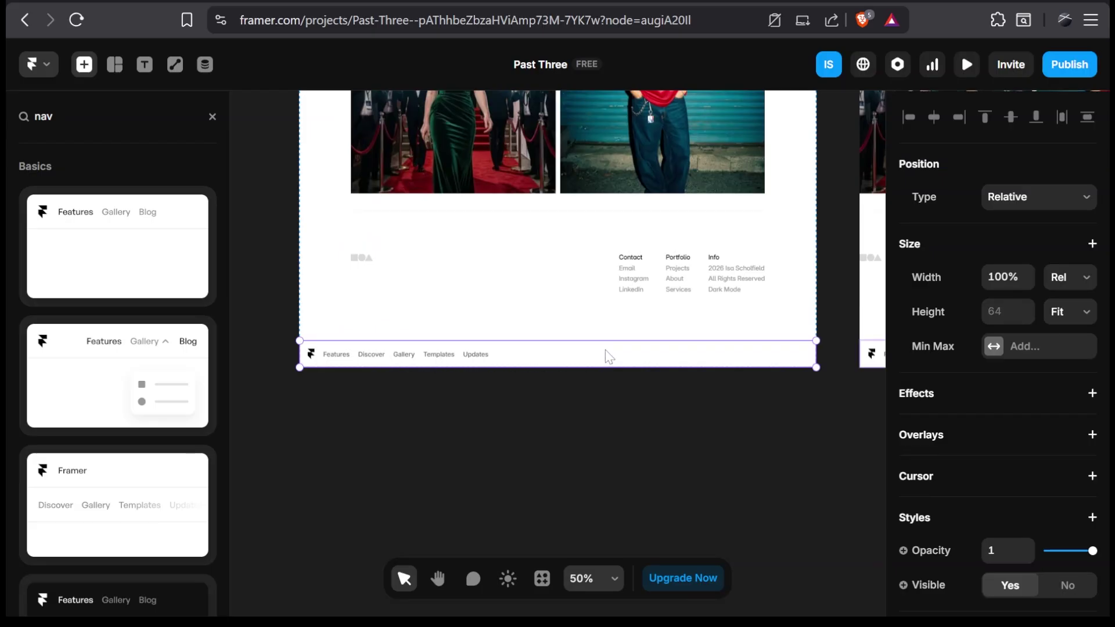
left_click(212, 117)
left_click(253, 148)
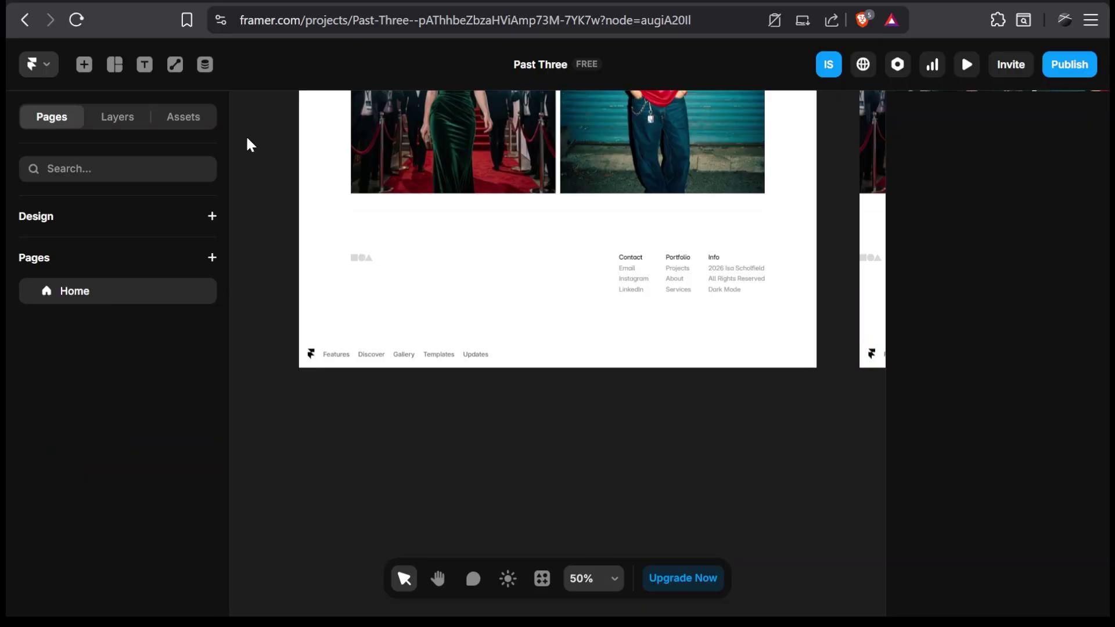
- Move the Navigation layer above the other layers of the Desktop page and check the bar above the heading
left_click(120, 124)
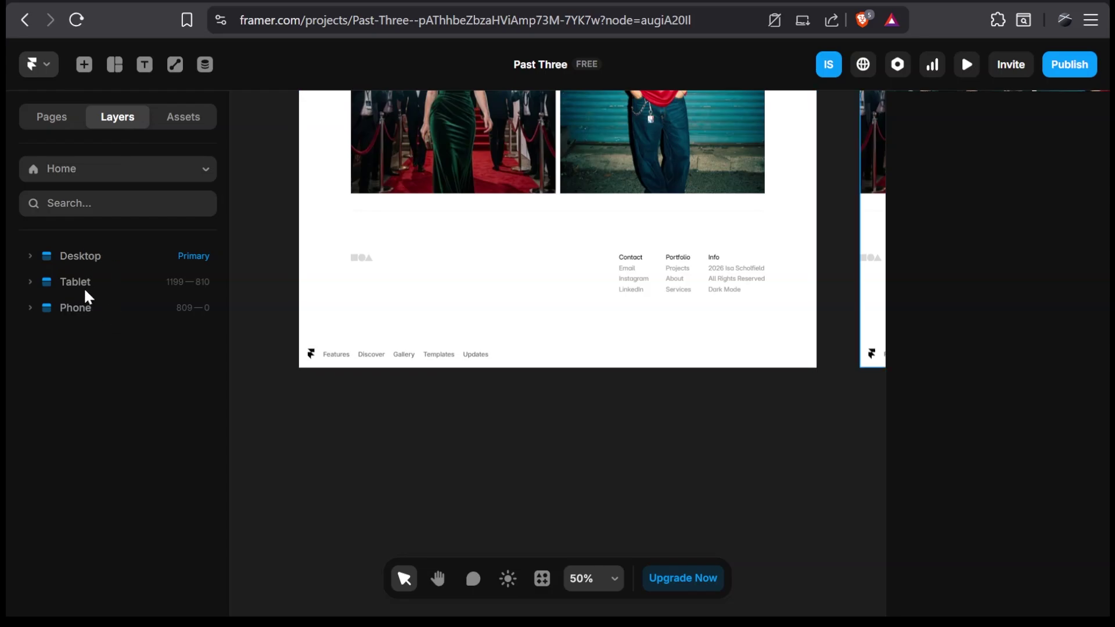
left_click(30, 257)
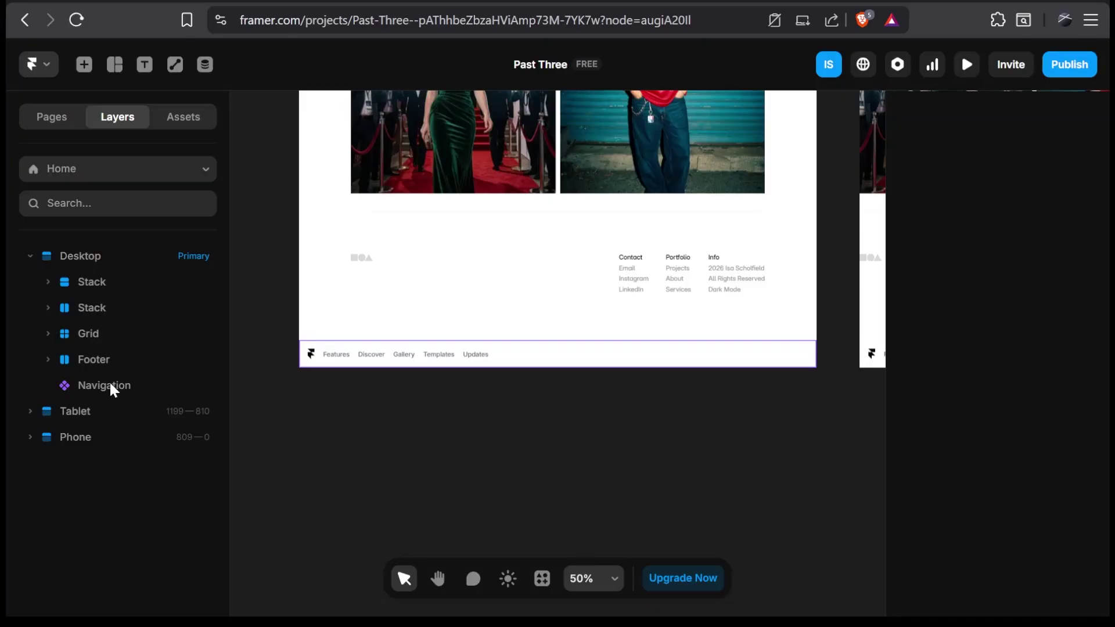
left_click_drag(111, 385, 114, 274)
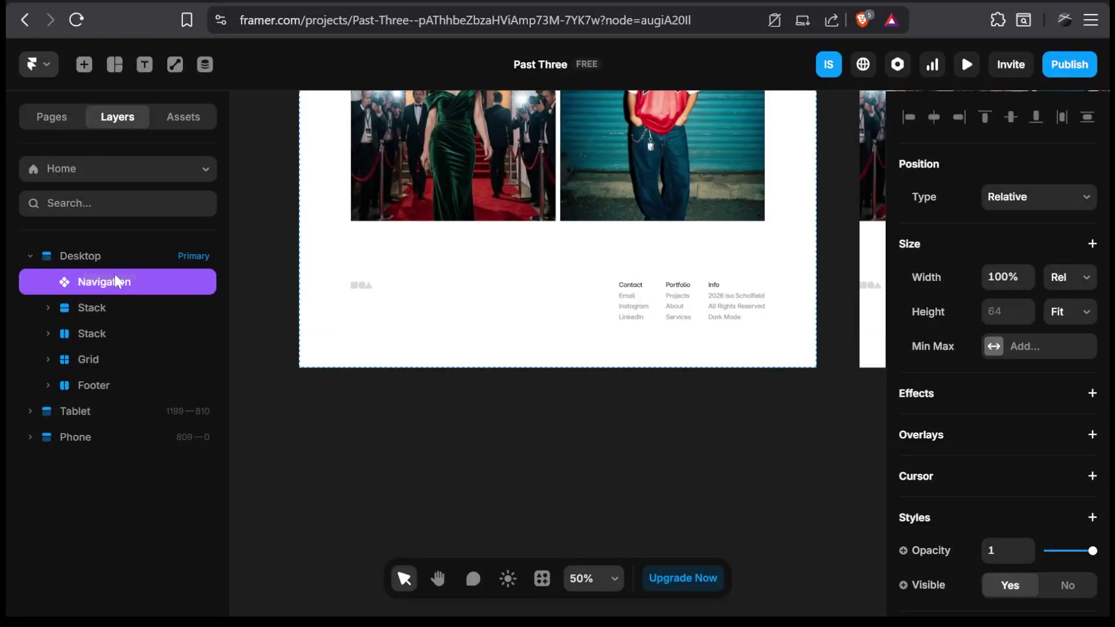
scroll(417, 301, "up", 10)
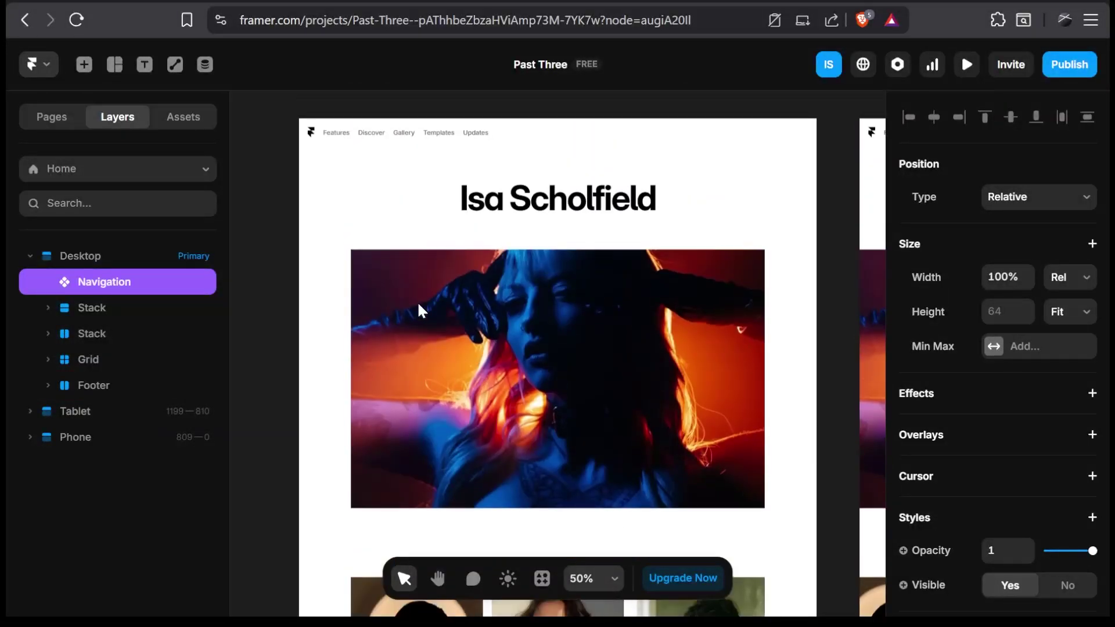
scroll(511, 221, "up", 1)
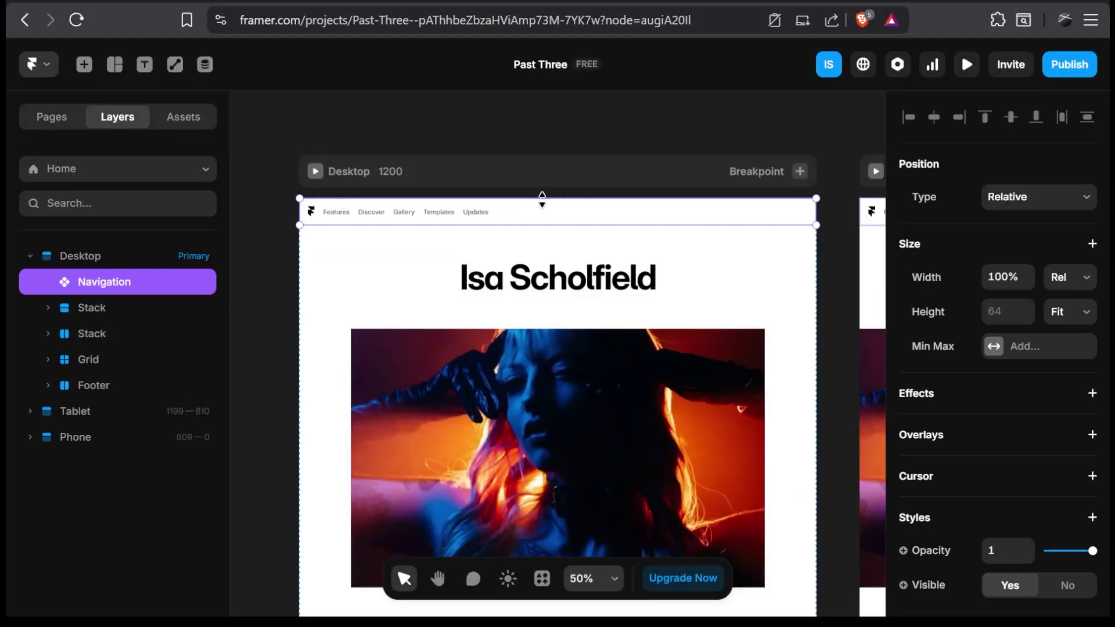
- Select the navigation bar on the Desktop page, review its properties and open its component for editing
scroll(752, 169, "up", 3)
left_click(752, 170)
left_click(623, 264)
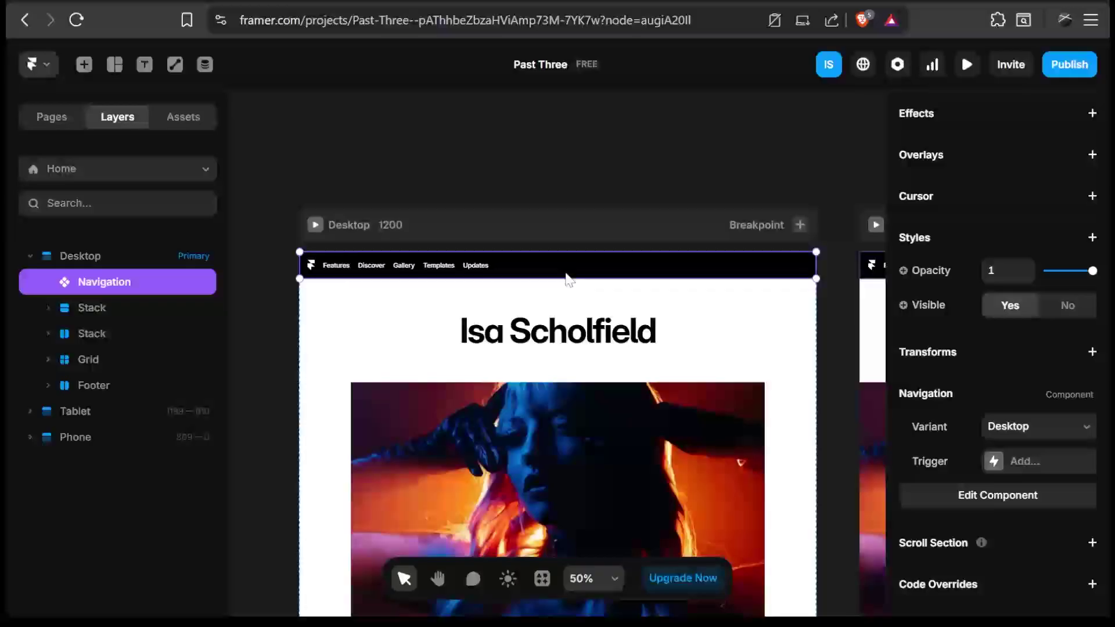
scroll(1047, 149, "up", 5)
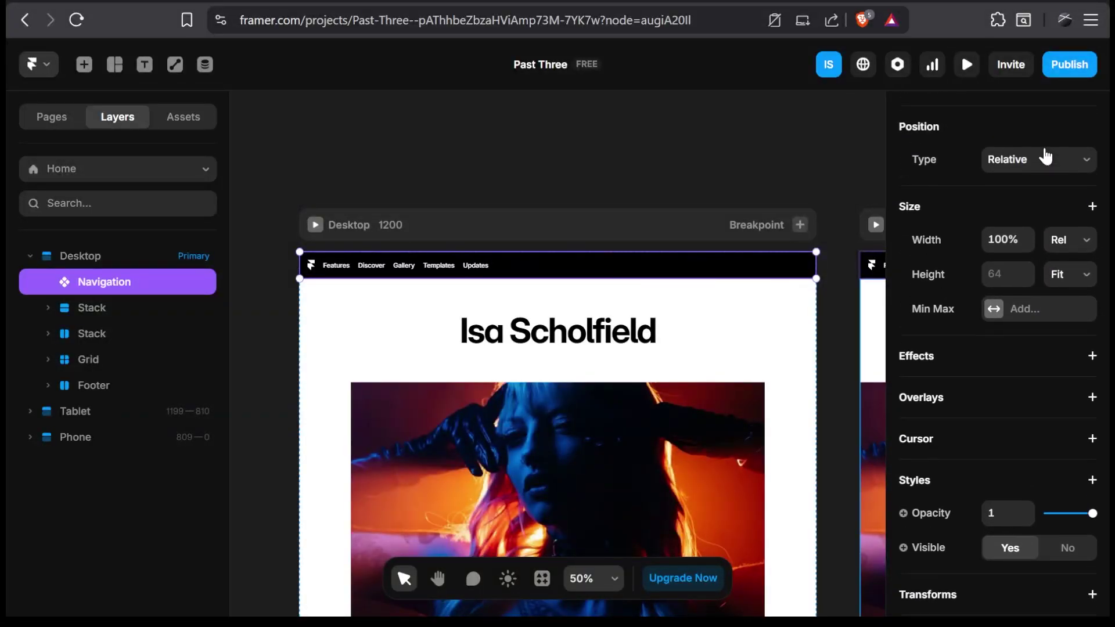
scroll(1047, 154, "down", 5)
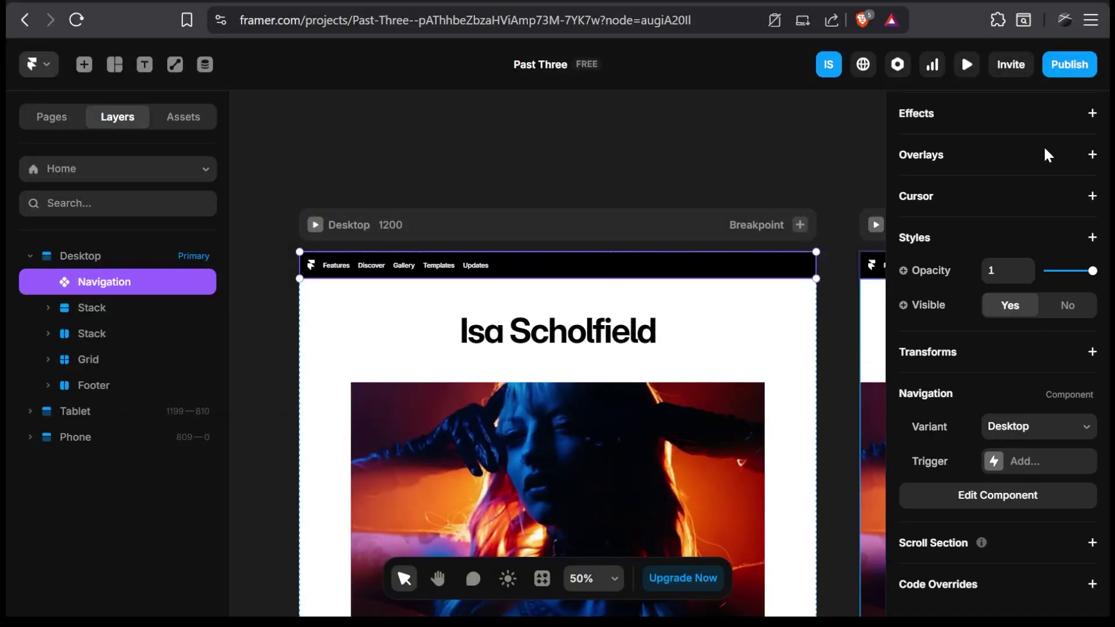
left_click(1017, 500)
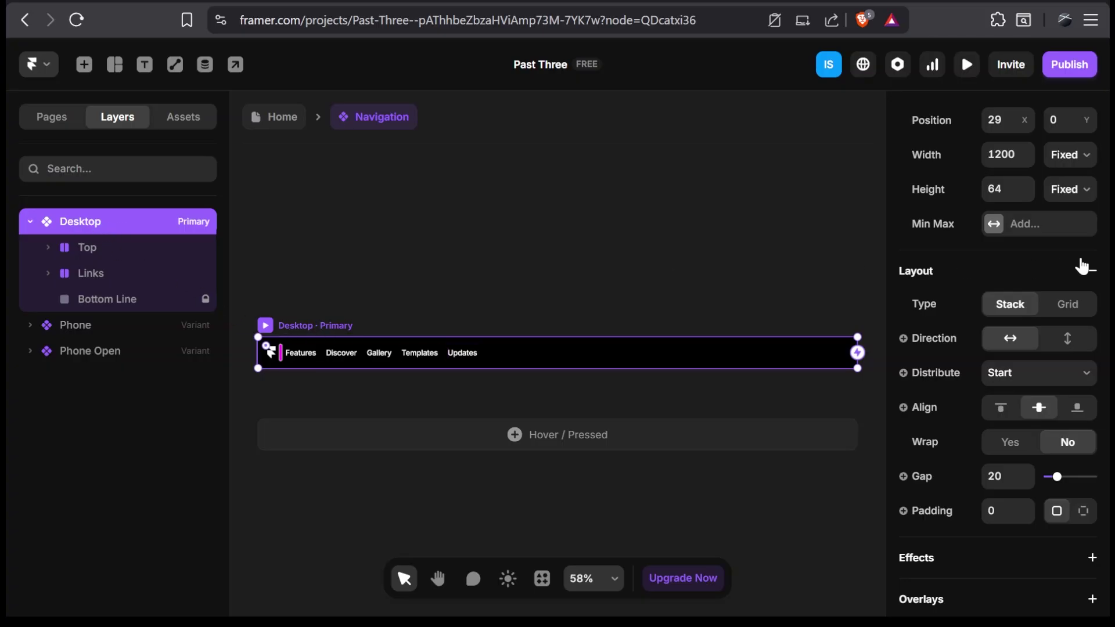
- Set the layout distribution of the navigation component's Desktop variant to Center
scroll(1057, 263, "down", 2)
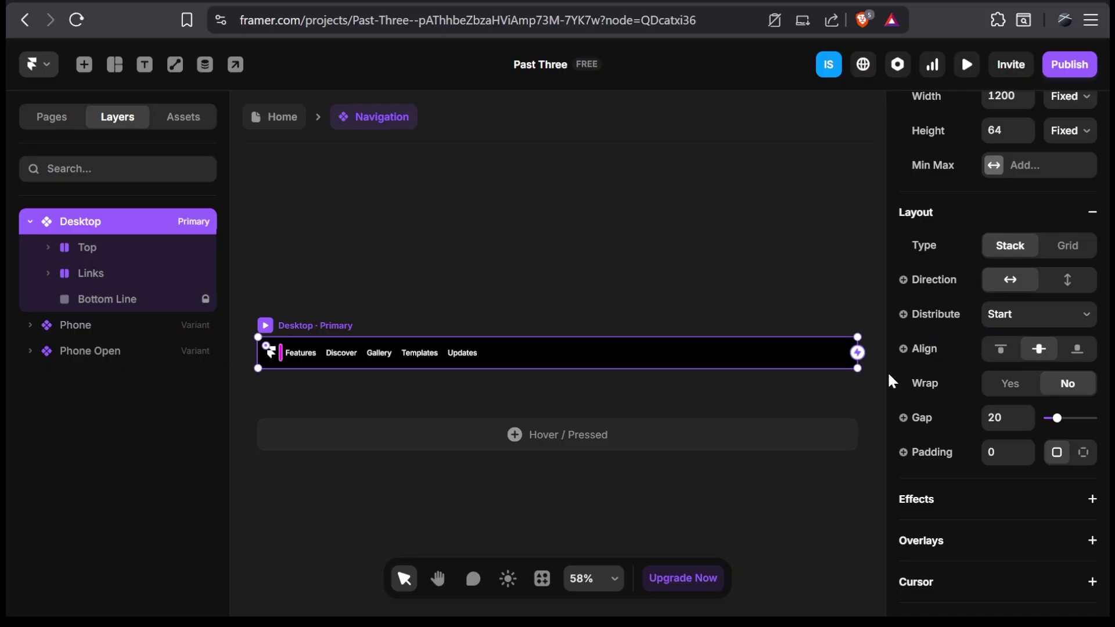
left_click(1040, 314)
left_click(1001, 357)
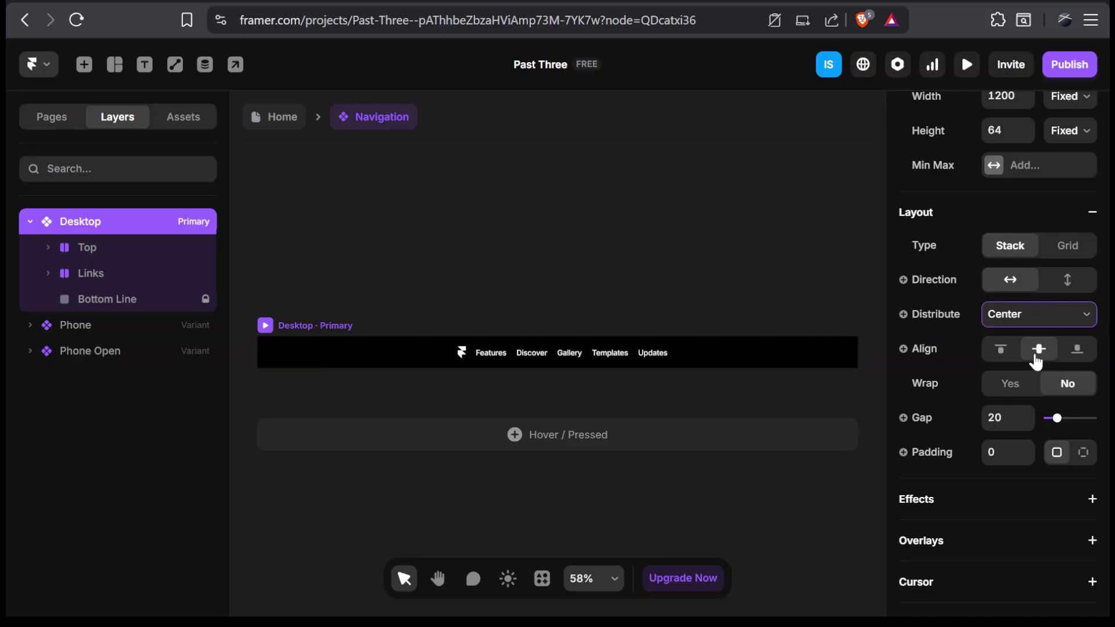
- Return to the Home page and set the variant of the Phone breakpoint's navigation bar to Phone
left_click(272, 119)
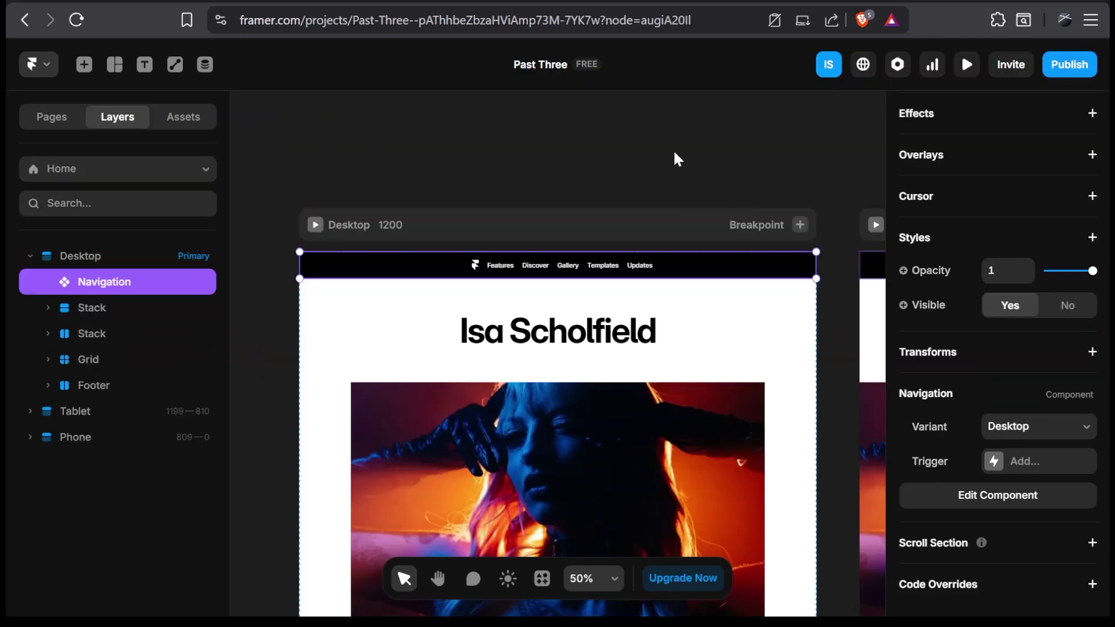
left_click(675, 154)
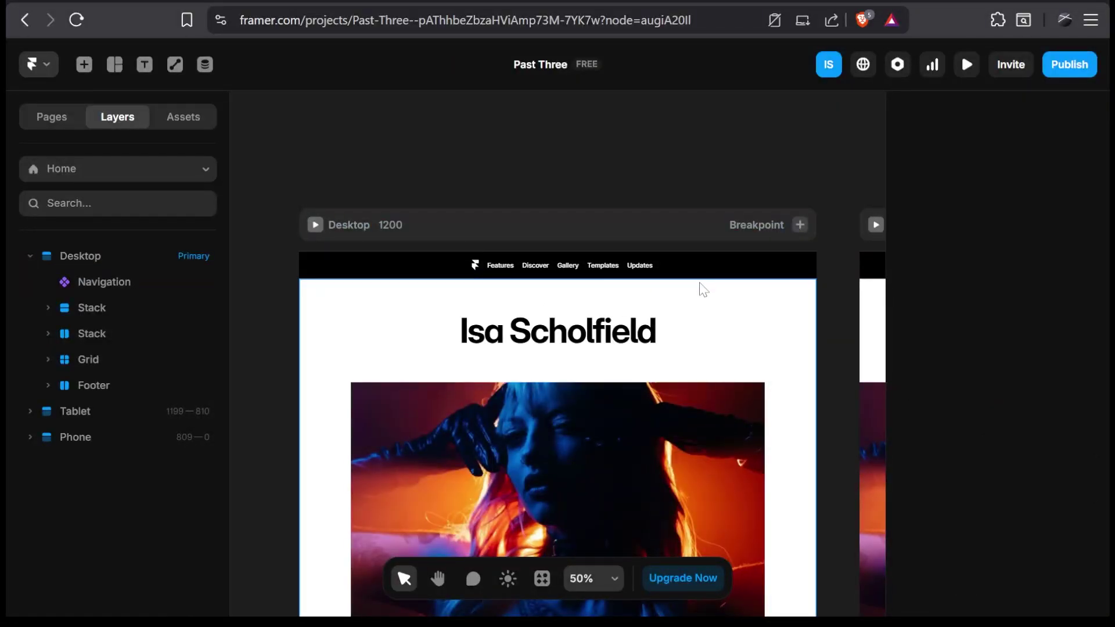
scroll(705, 290, "right", 10)
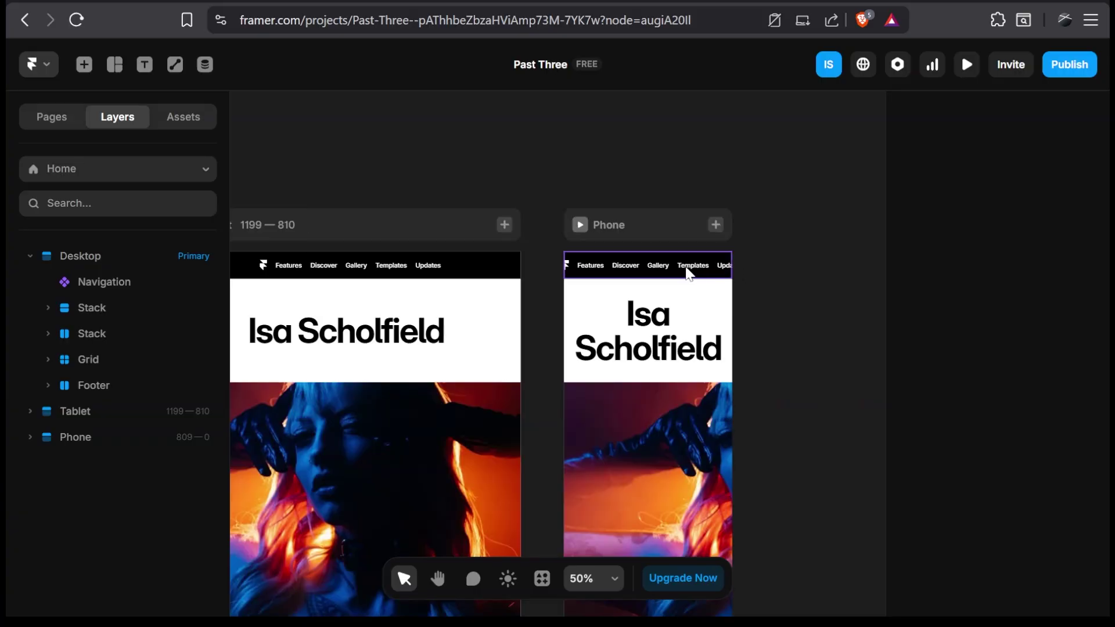
left_click(688, 273)
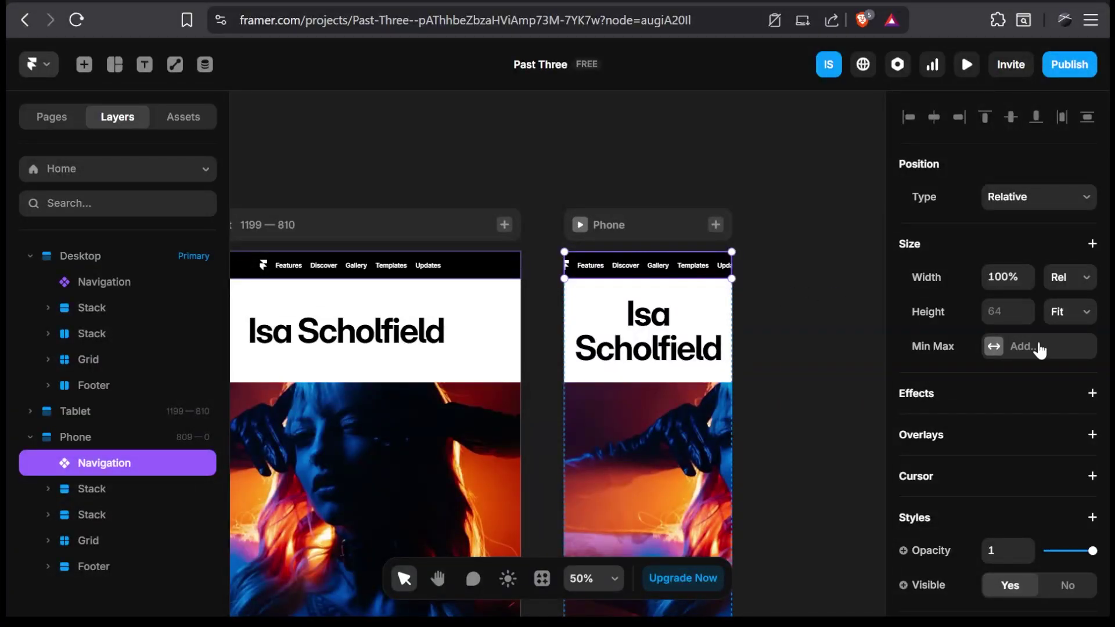
scroll(1057, 418, "down", 4)
scroll(1056, 418, "down", 2)
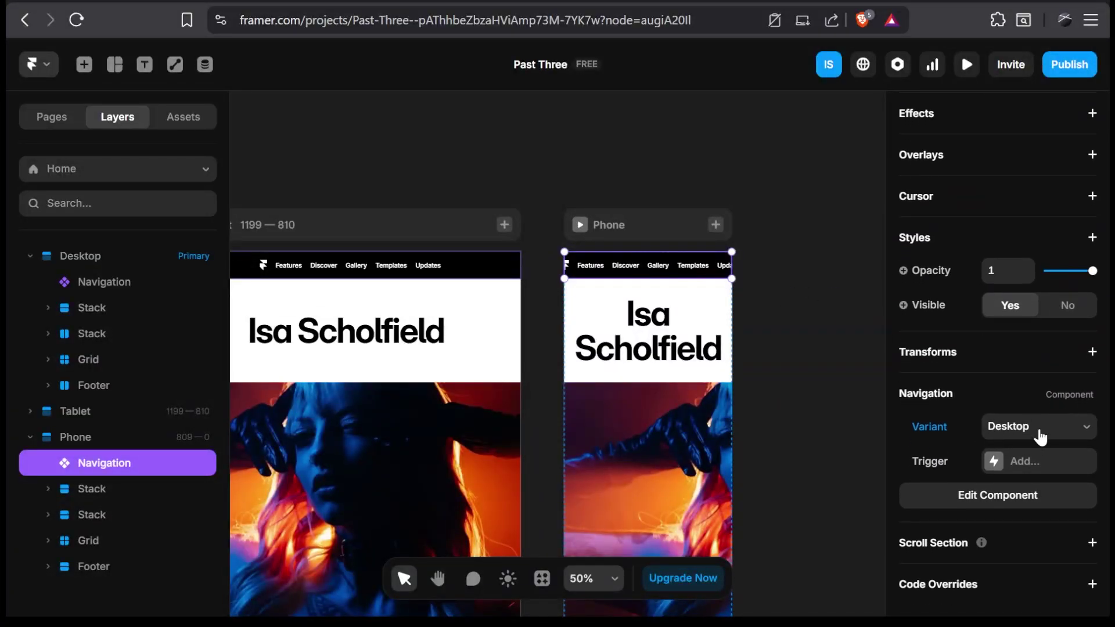
left_click(1034, 433)
left_click(1051, 465)
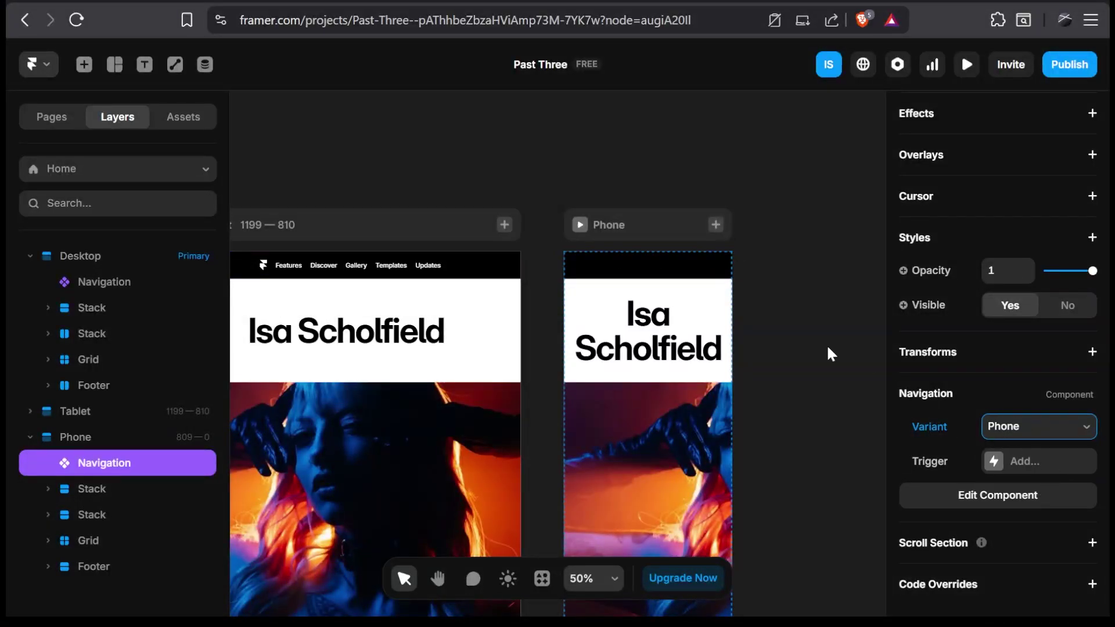
left_click(788, 306)
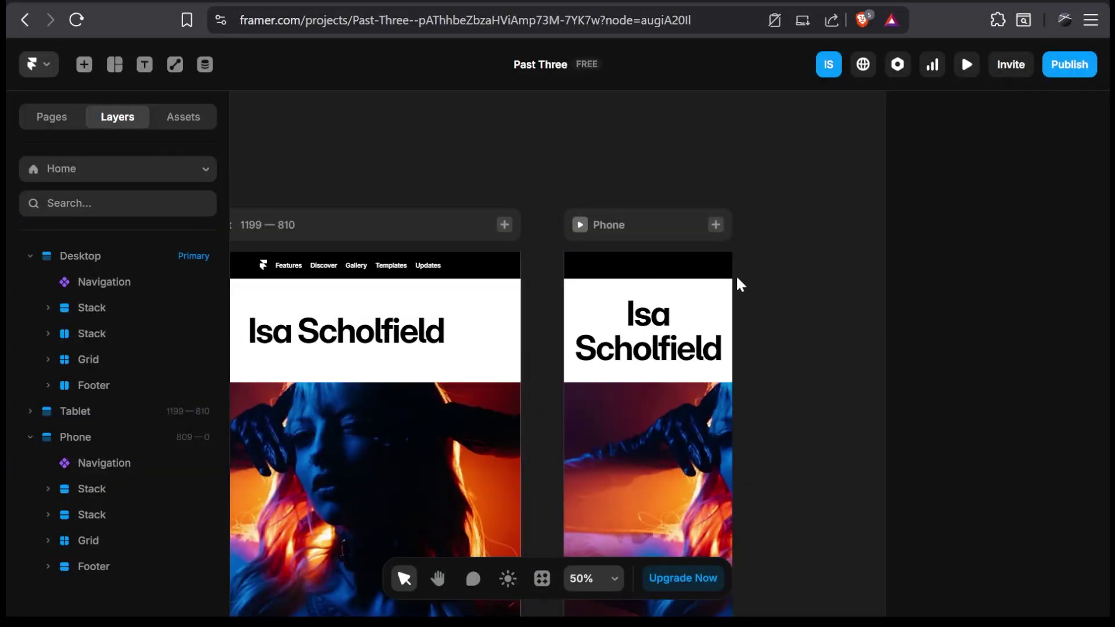
- Open the project's CMS and create a collection named "Portfolio"
scroll(488, 195, "left", 10)
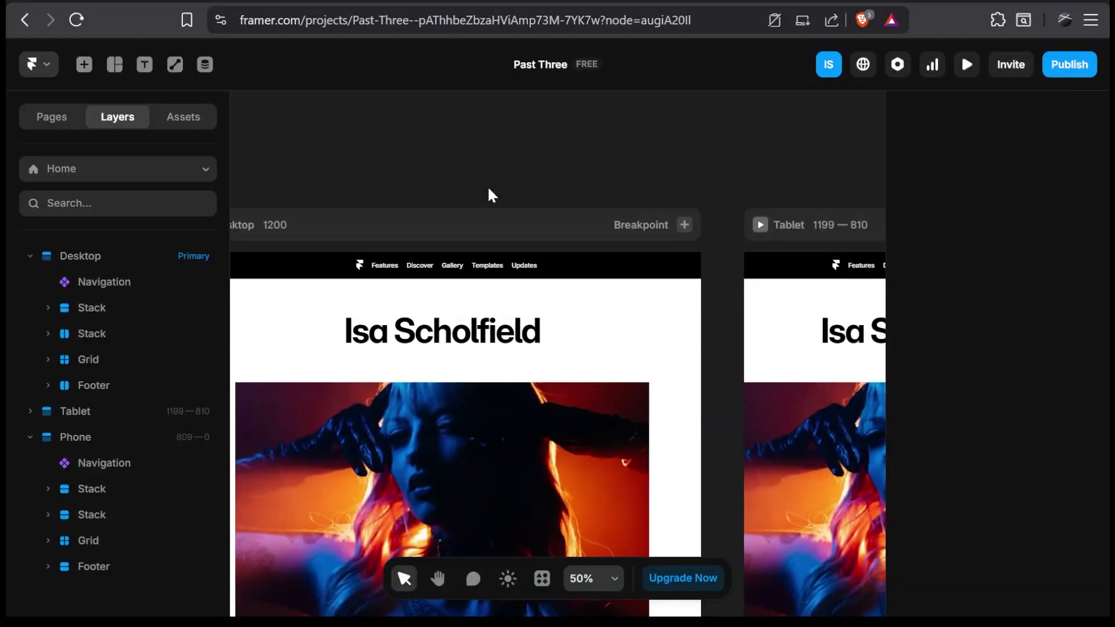
scroll(488, 195, "down", 5)
scroll(488, 195, "left", 3)
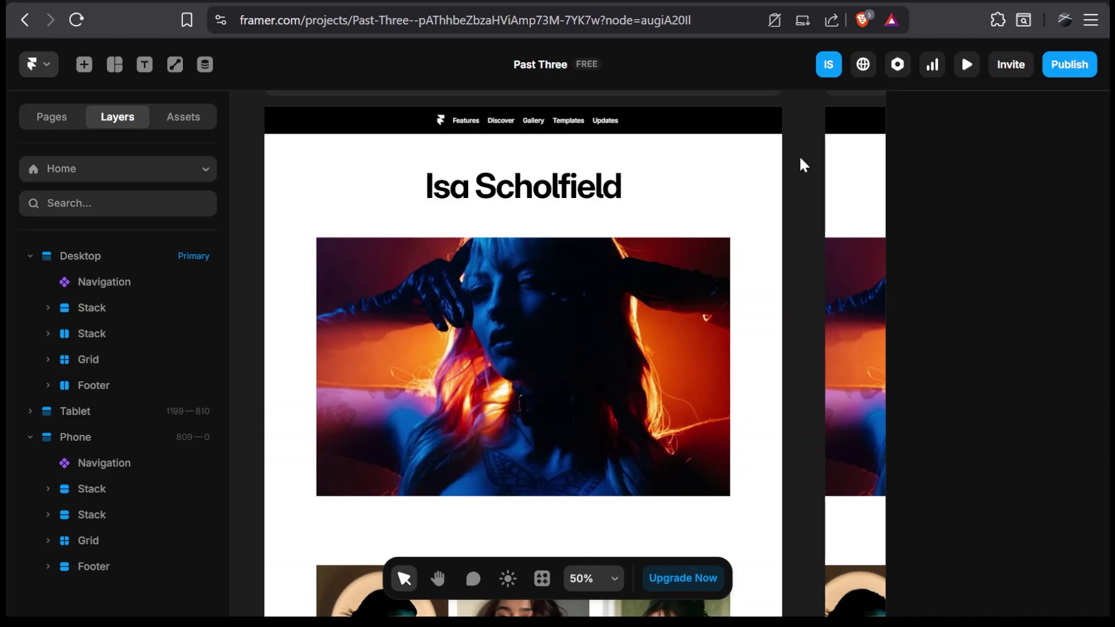
left_click(207, 66)
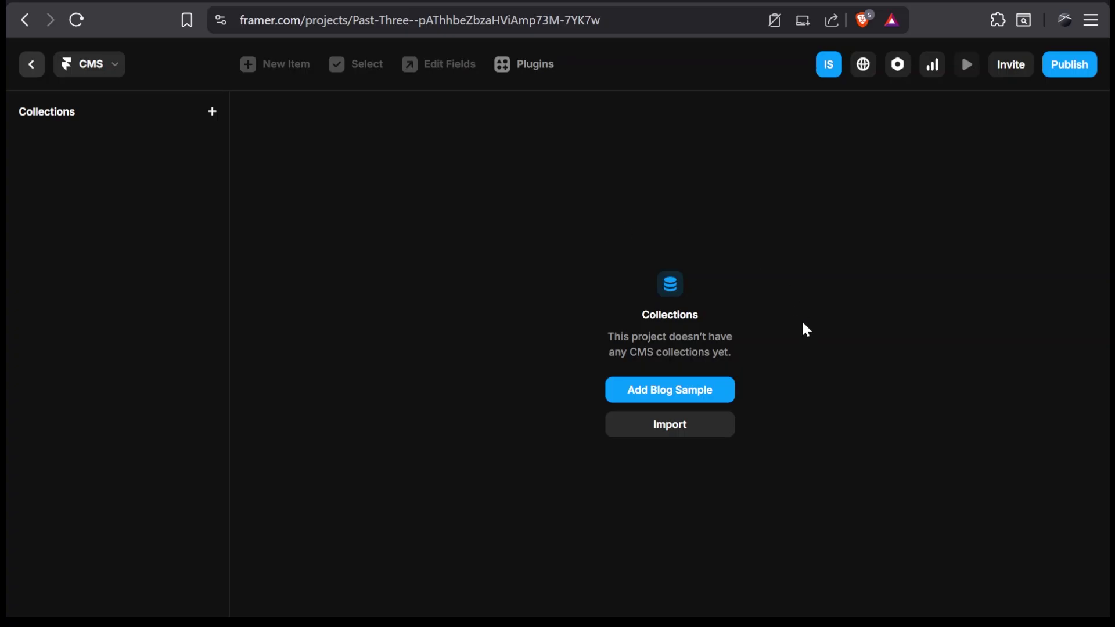
left_click(211, 112)
type("Po")
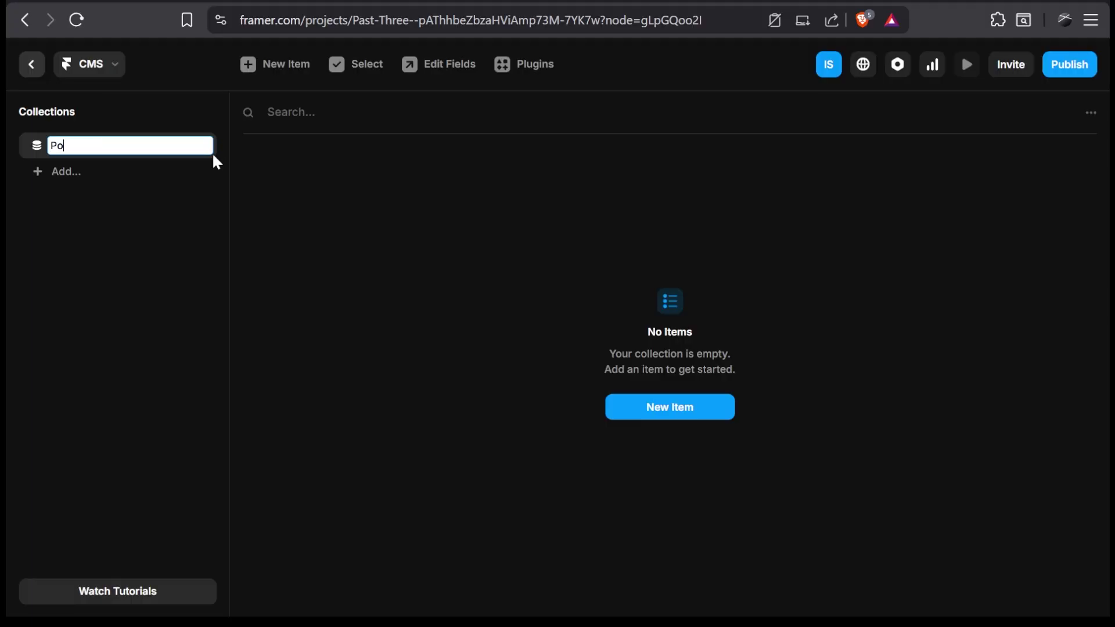
type("rtfolio")
key("Return")
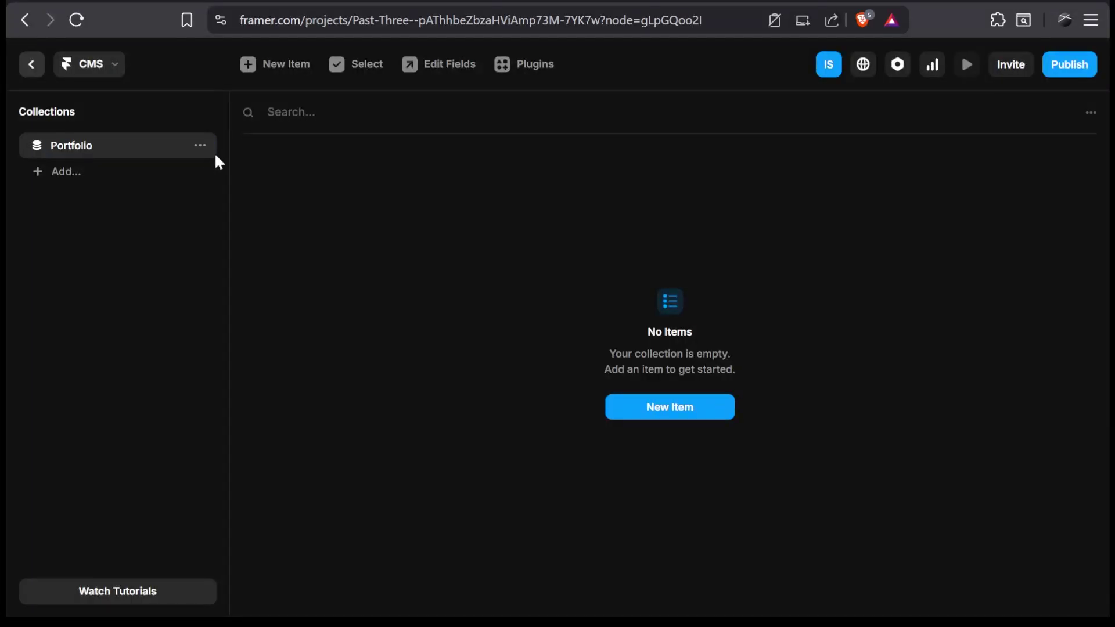
- Add an item titled "Gala shoot" with model_image.png as its content to the Portfolio collection, save it and close it
left_click(679, 411)
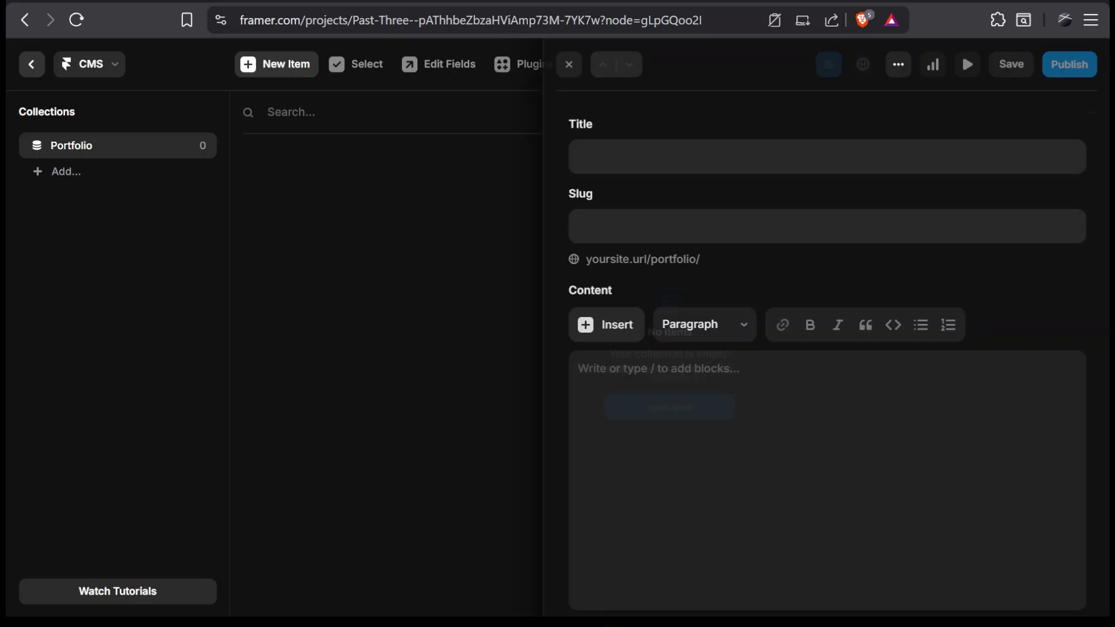
left_click(576, 156)
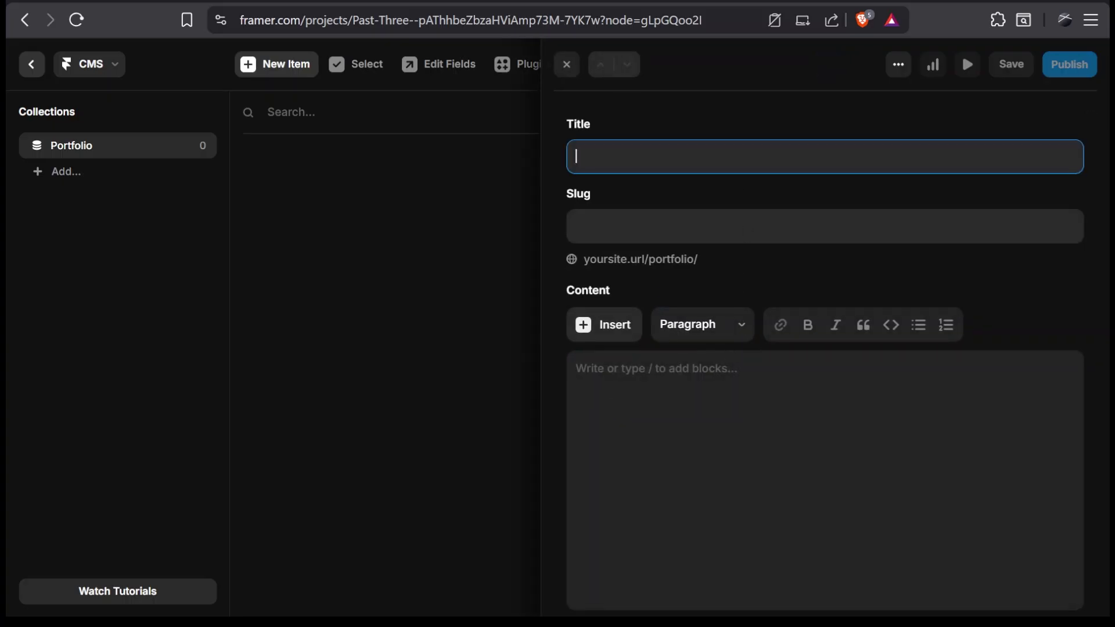
left_click(738, 273)
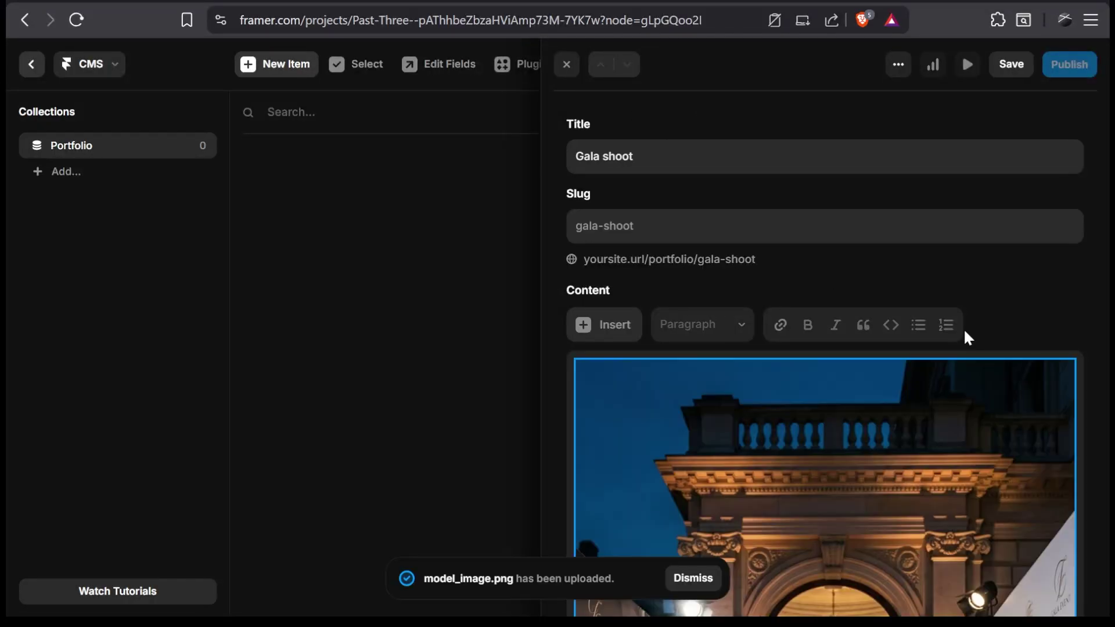
scroll(1003, 281, "down", 10)
scroll(920, 365, "up", 6)
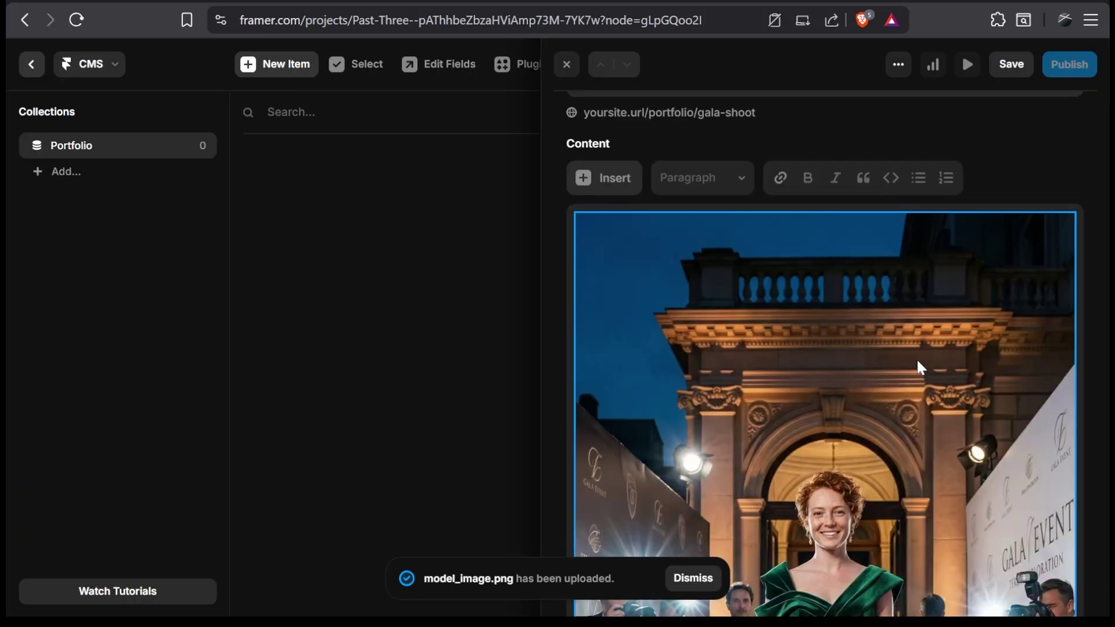
scroll(918, 365, "up", 3)
scroll(958, 323, "down", 4)
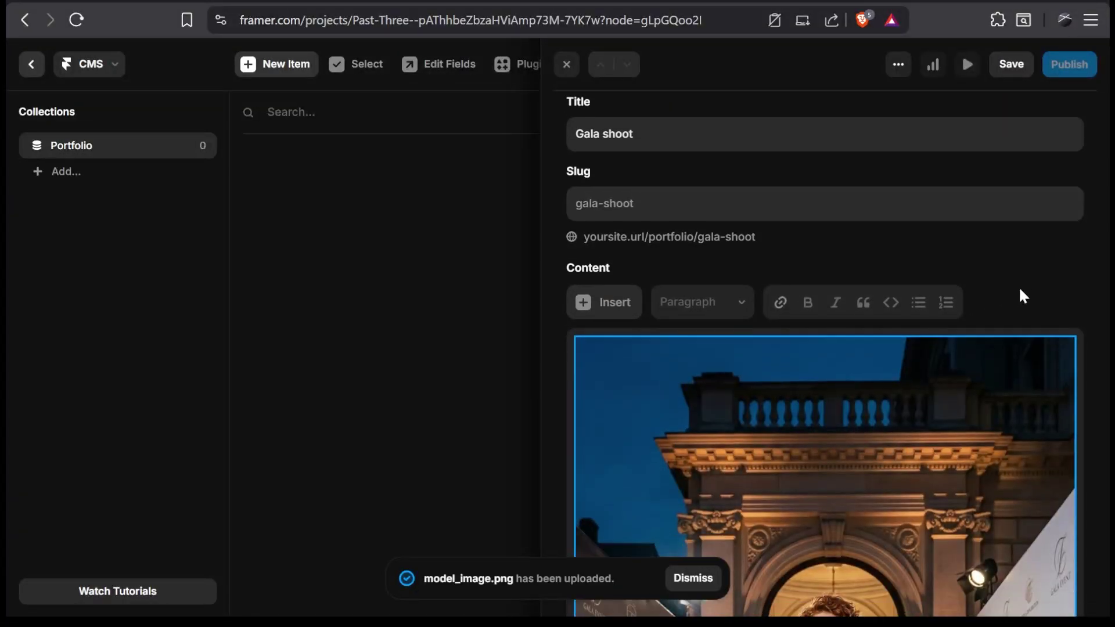
scroll(932, 189, "down", 3)
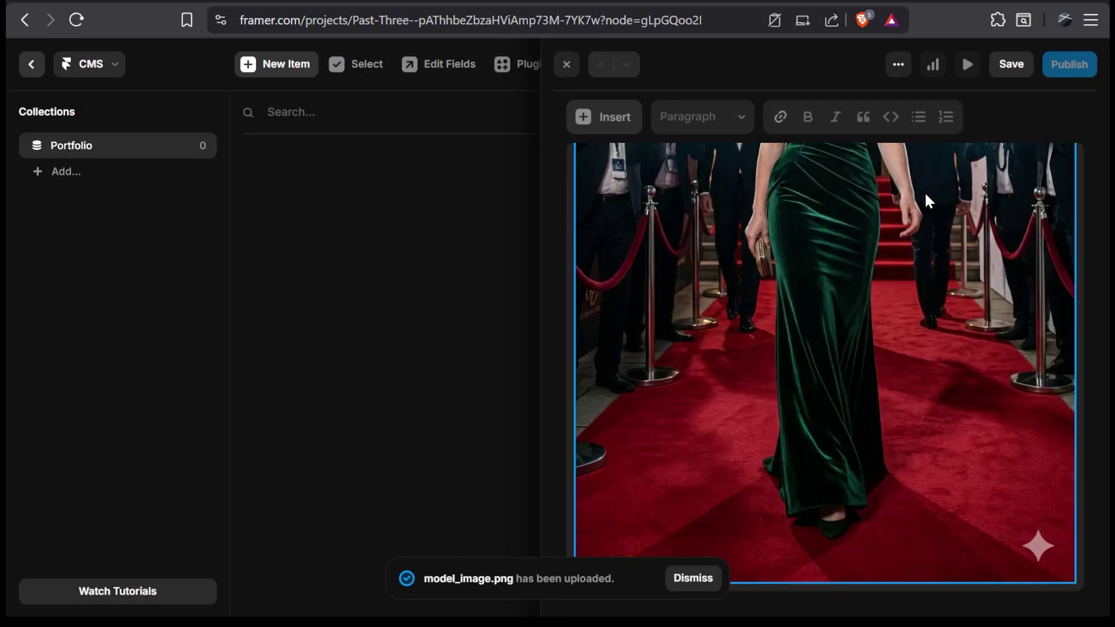
scroll(929, 194, "up", 10)
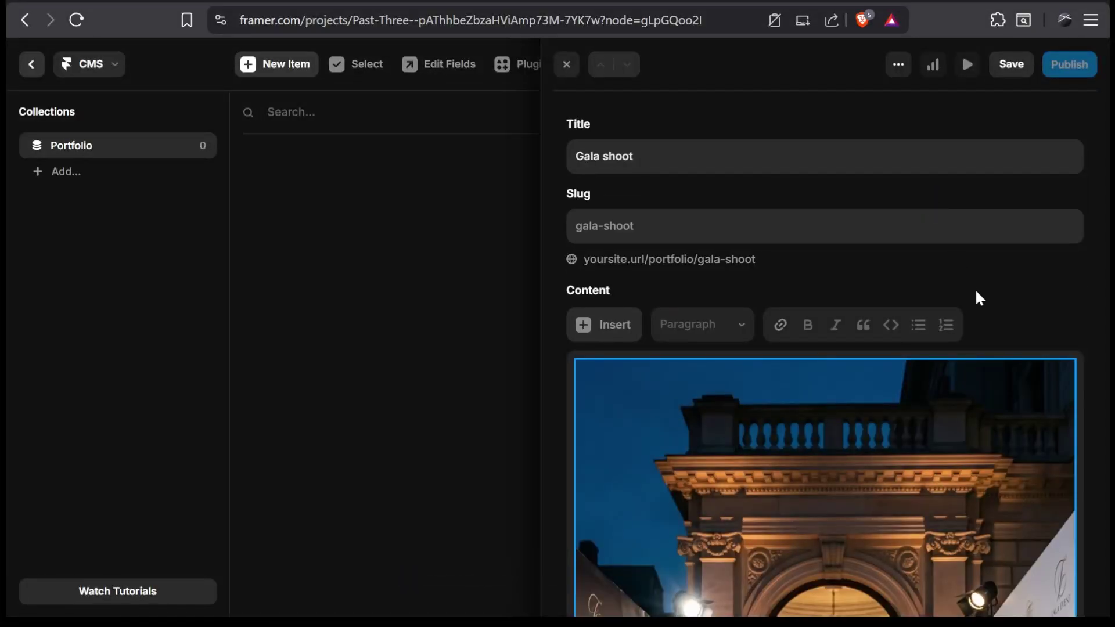
left_click(1012, 65)
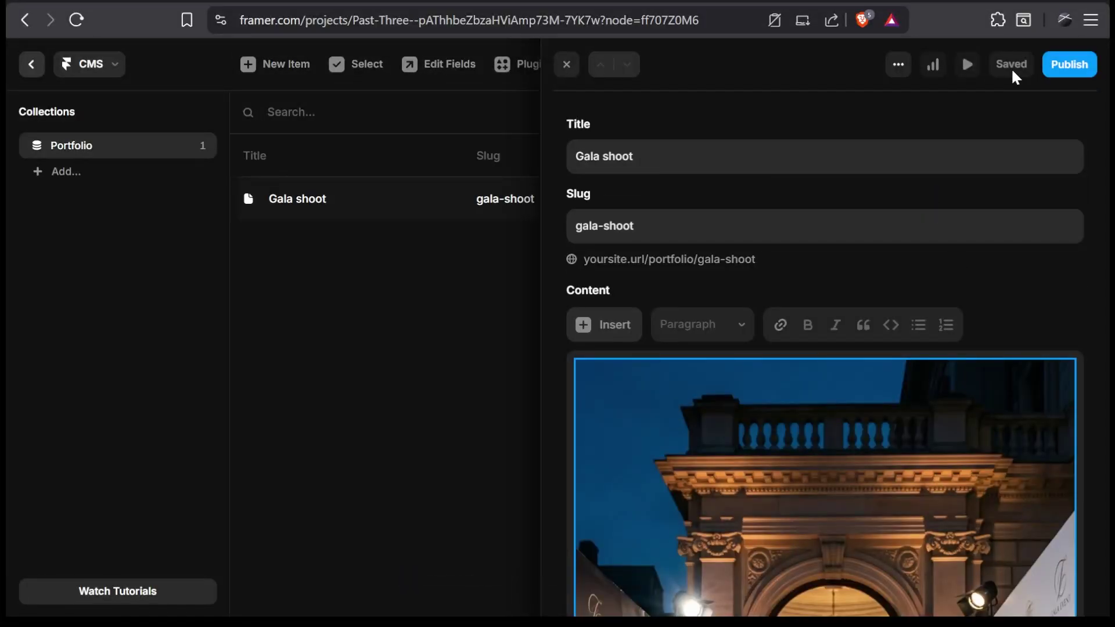
key("Escape")
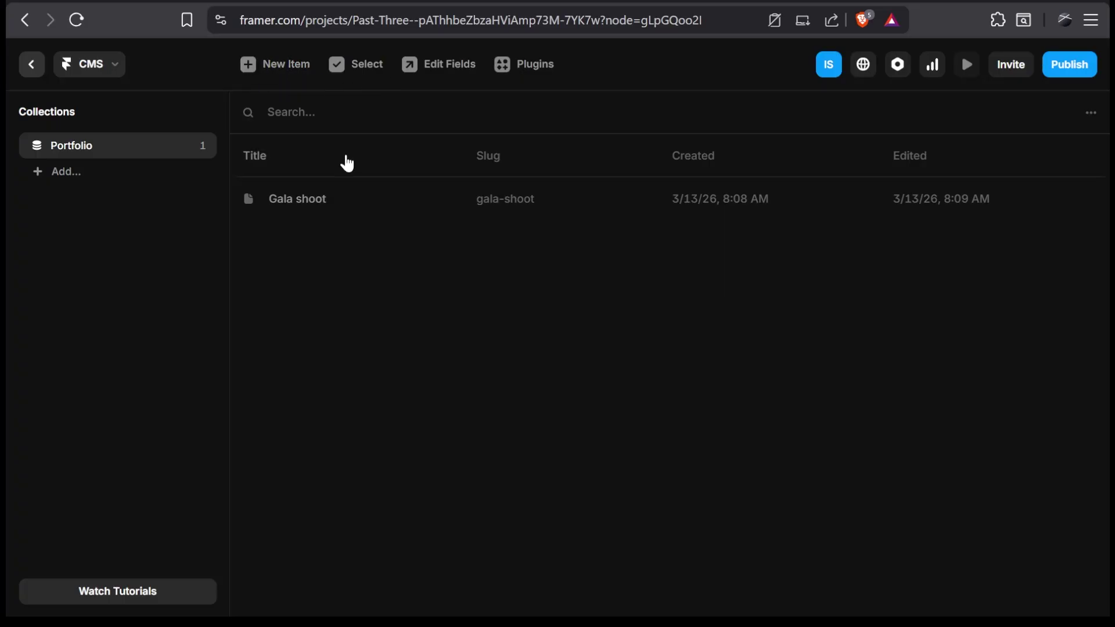
- Reopen the Gala shoot item to check its fields, close it and return to the Home page canvas
left_click(324, 200)
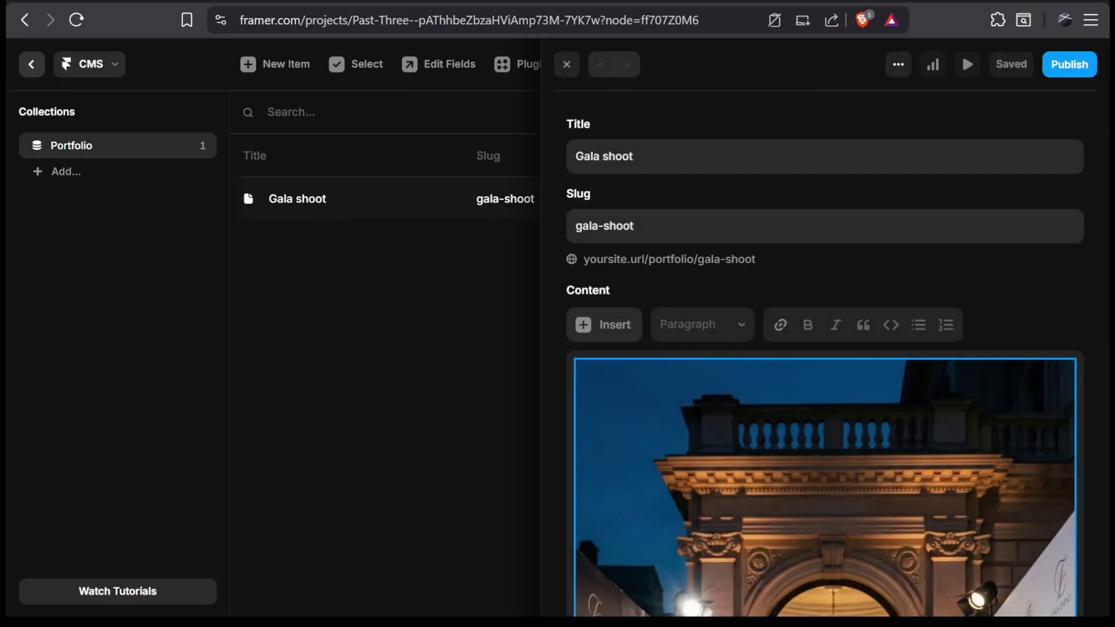
left_click(567, 65)
key("Escape")
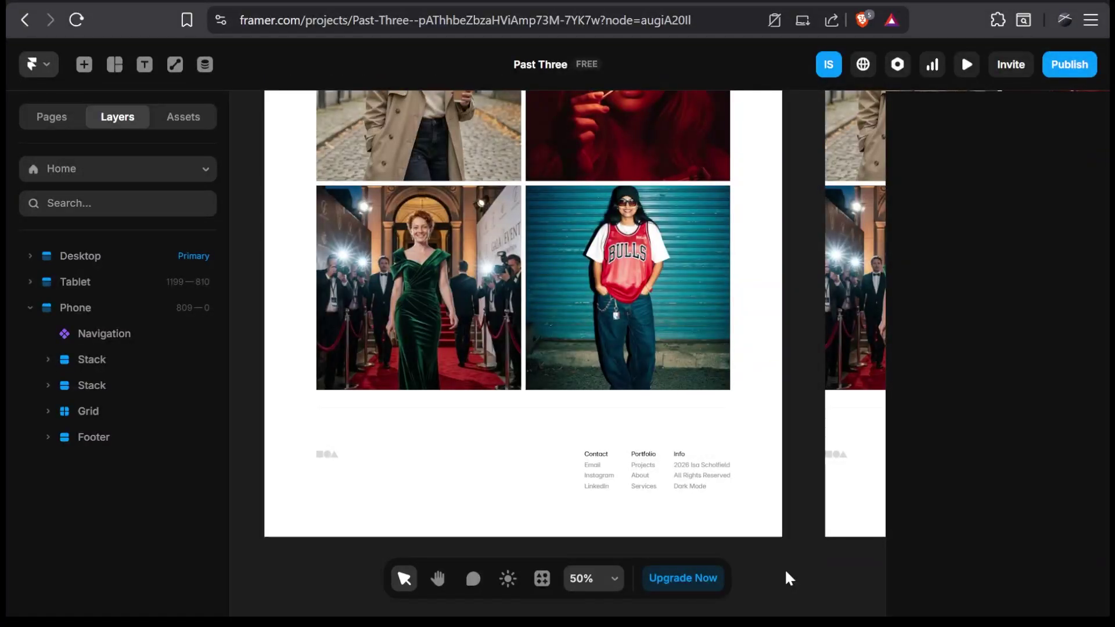
- Insert the Portfolio collection list and place it on the Desktop page between the photo grid and the footer
left_click(85, 66)
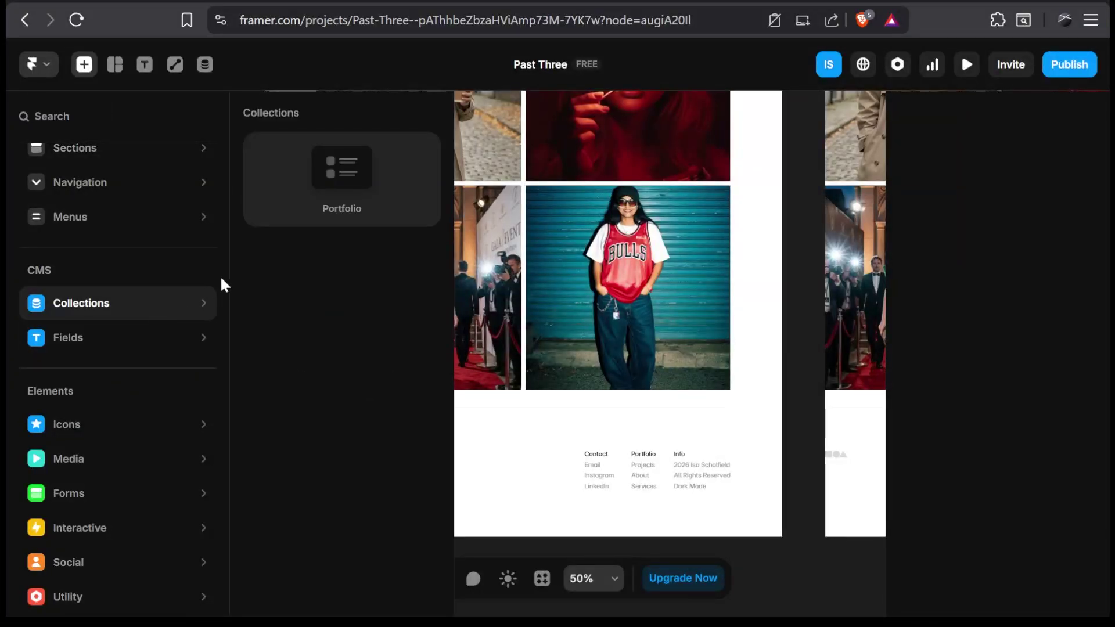
left_click(294, 163)
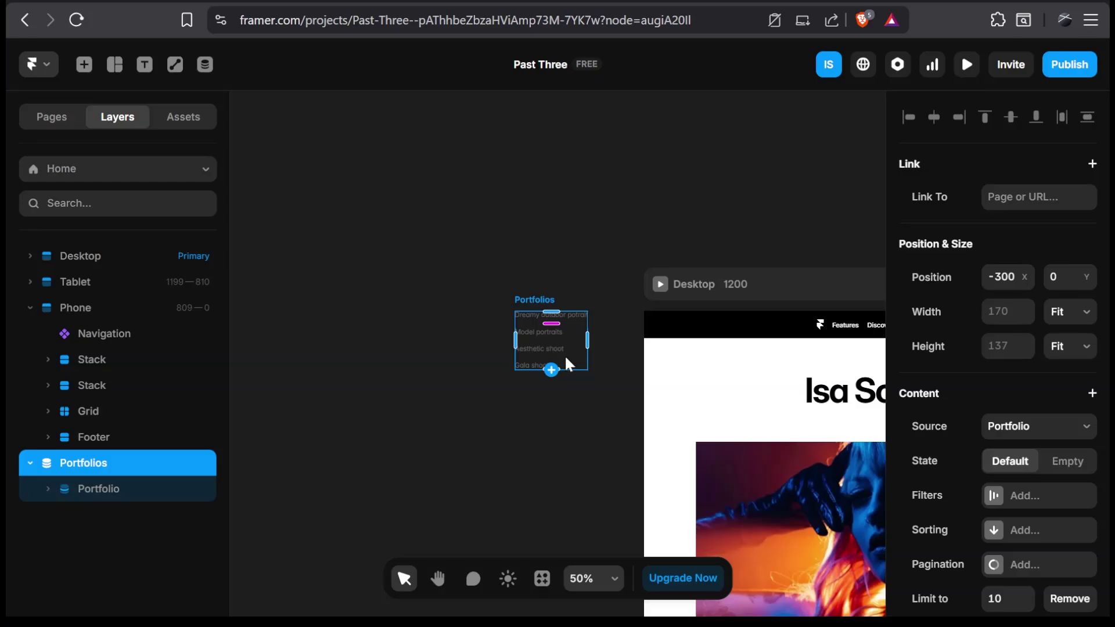
key("Escape")
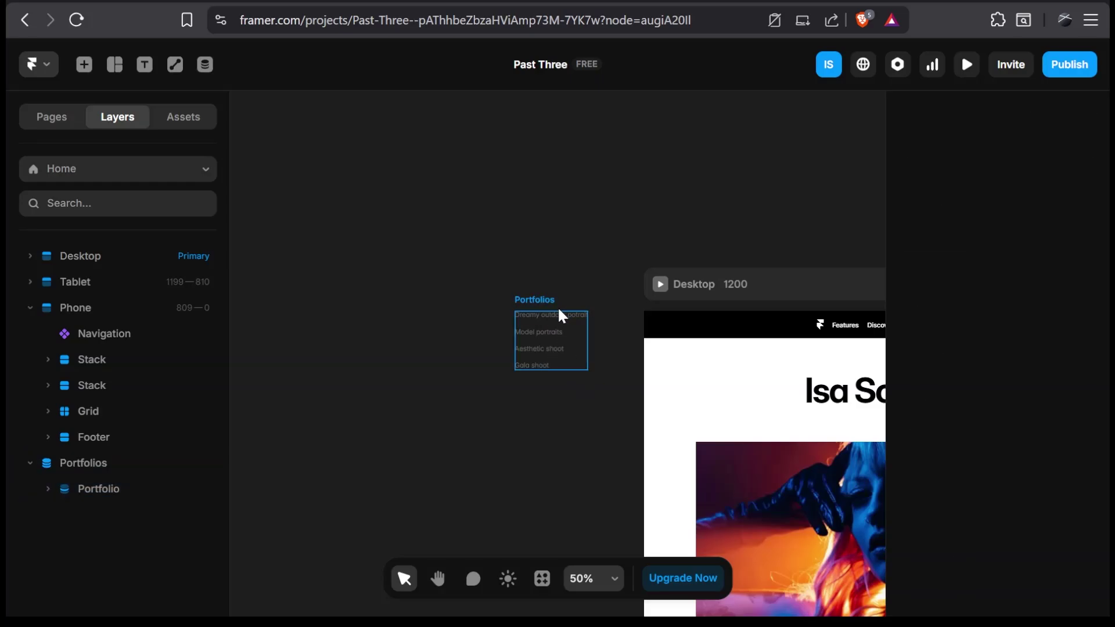
left_click_drag(555, 357, 546, 227)
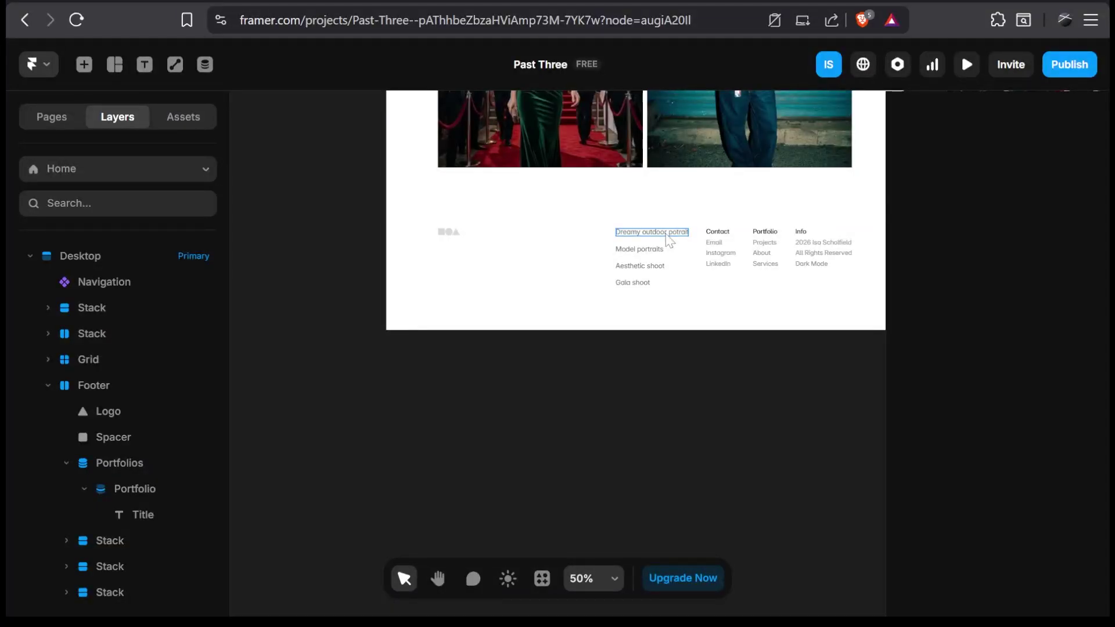
left_click_drag(651, 236, 650, 154)
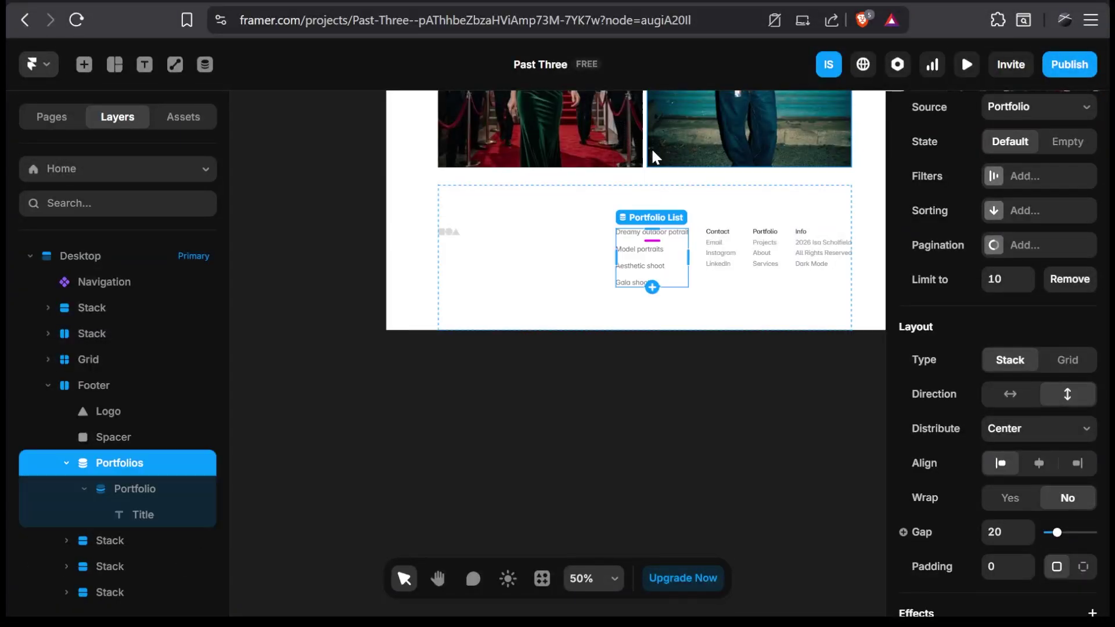
left_click_drag(655, 267, 648, 123)
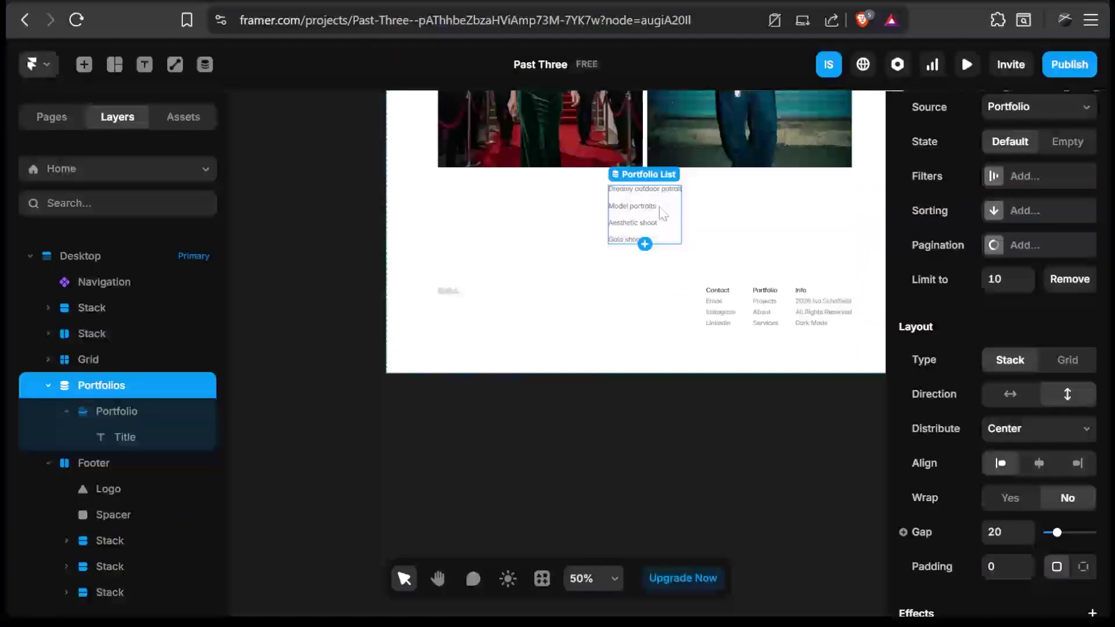
left_click(644, 243)
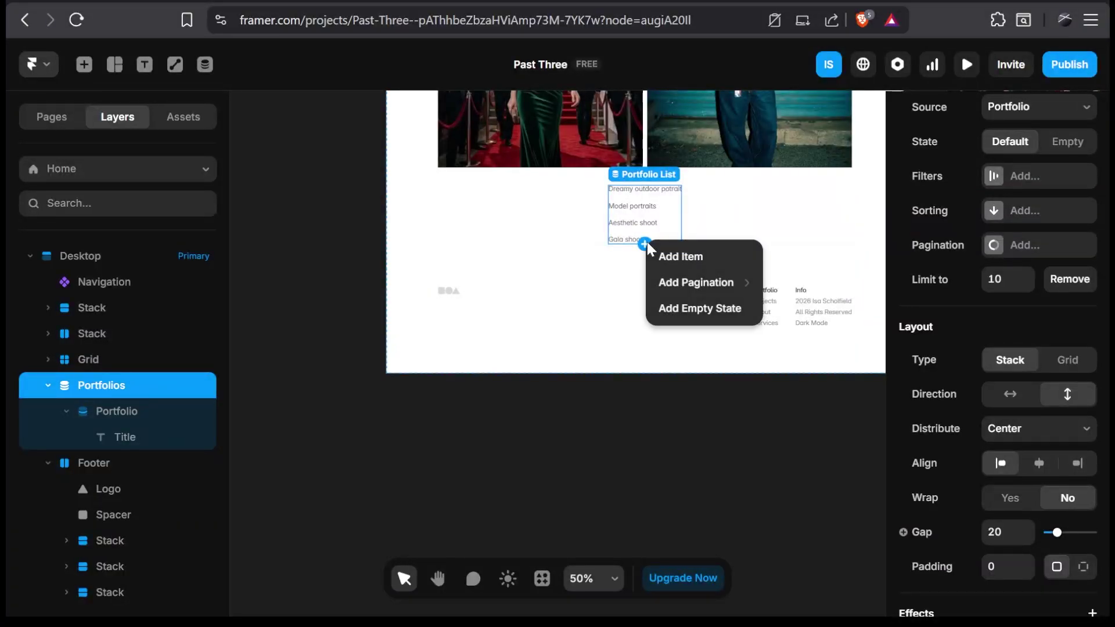
left_click(700, 251)
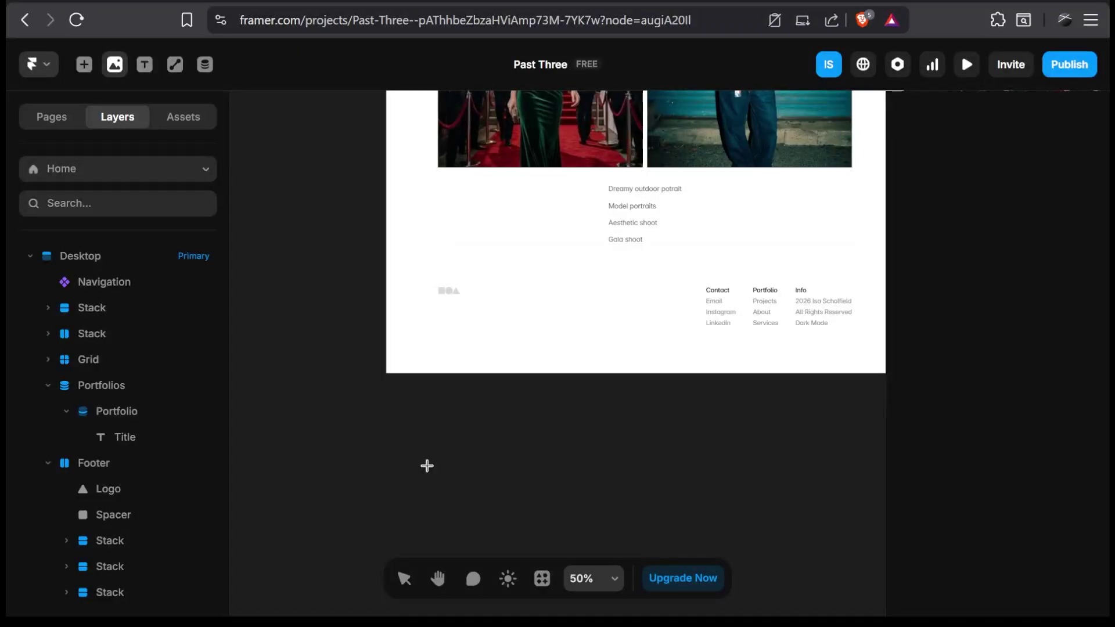
left_click(672, 210)
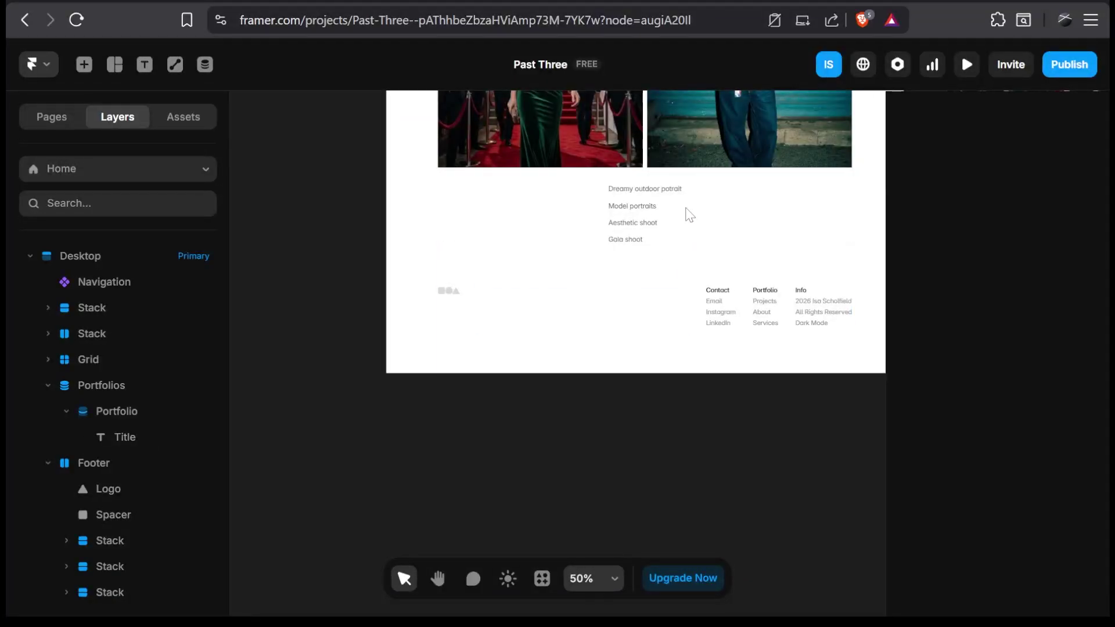
- Draw an image frame near the portfolio list and nest it inside the Portfolio item above its Title layer
key("i")
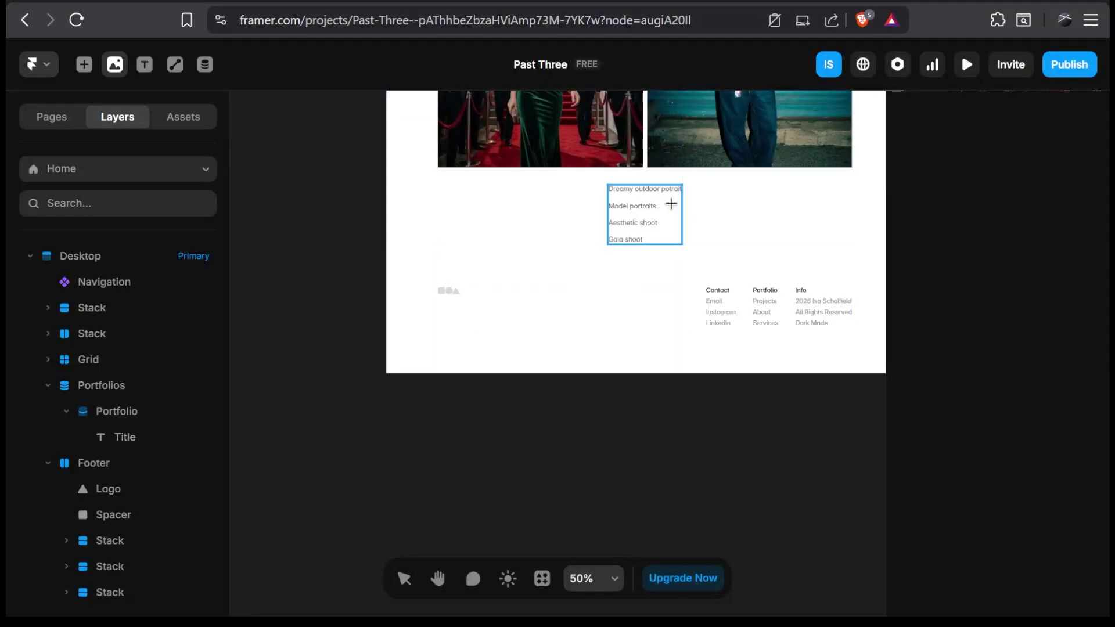
left_click_drag(665, 203, 737, 234)
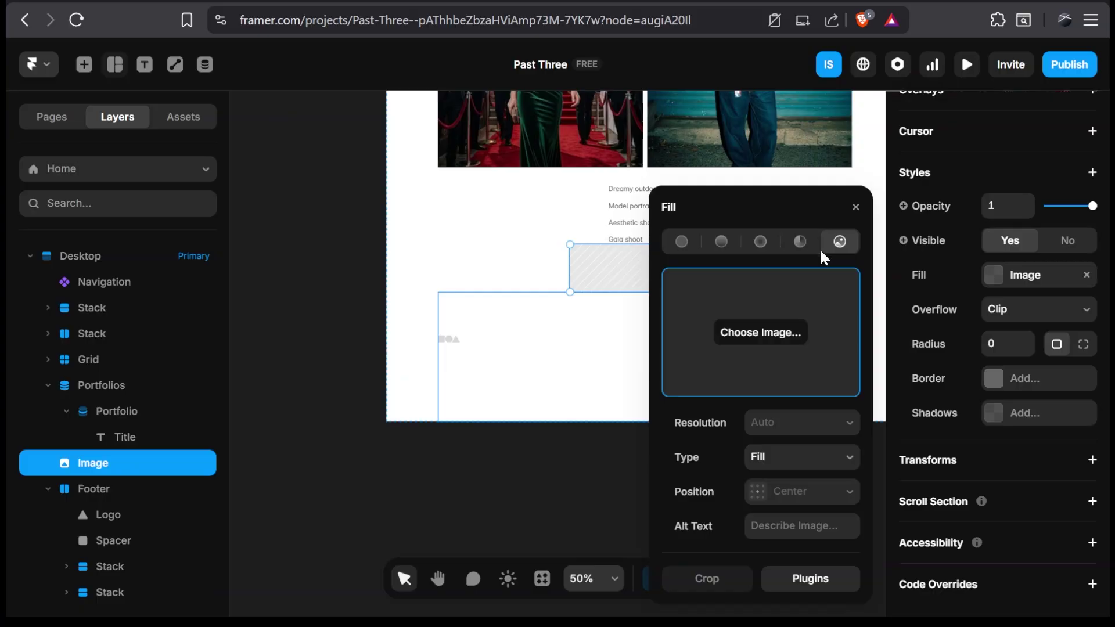
left_click_drag(50, 468, 156, 432)
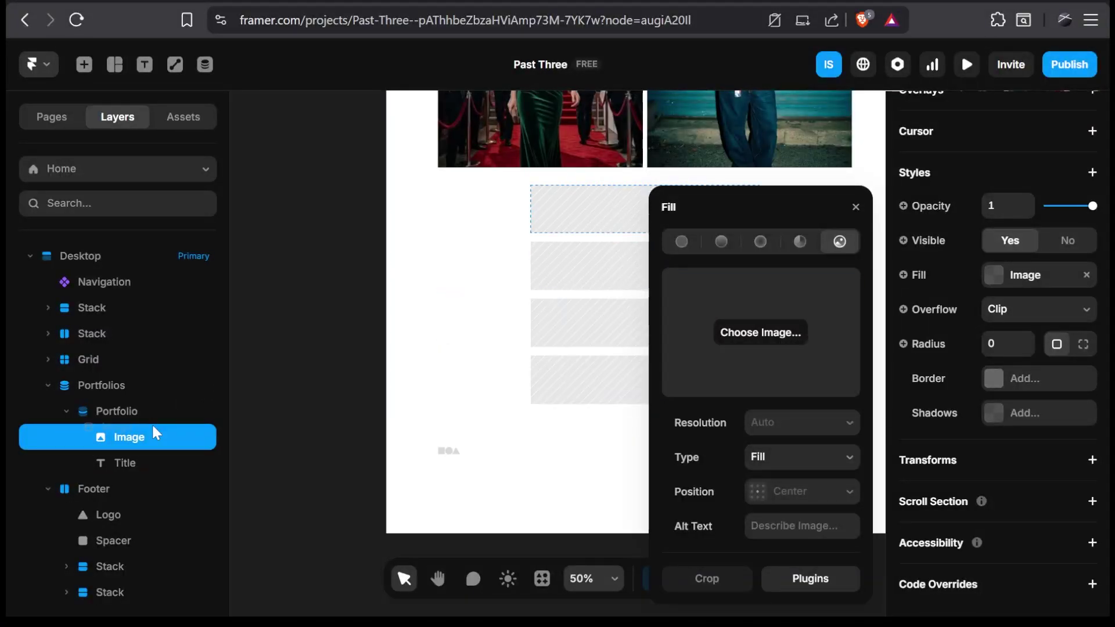
- Enlarge the image frame inside the Portfolio item to a height of 184, keeping it above the Title layer
left_click(856, 208)
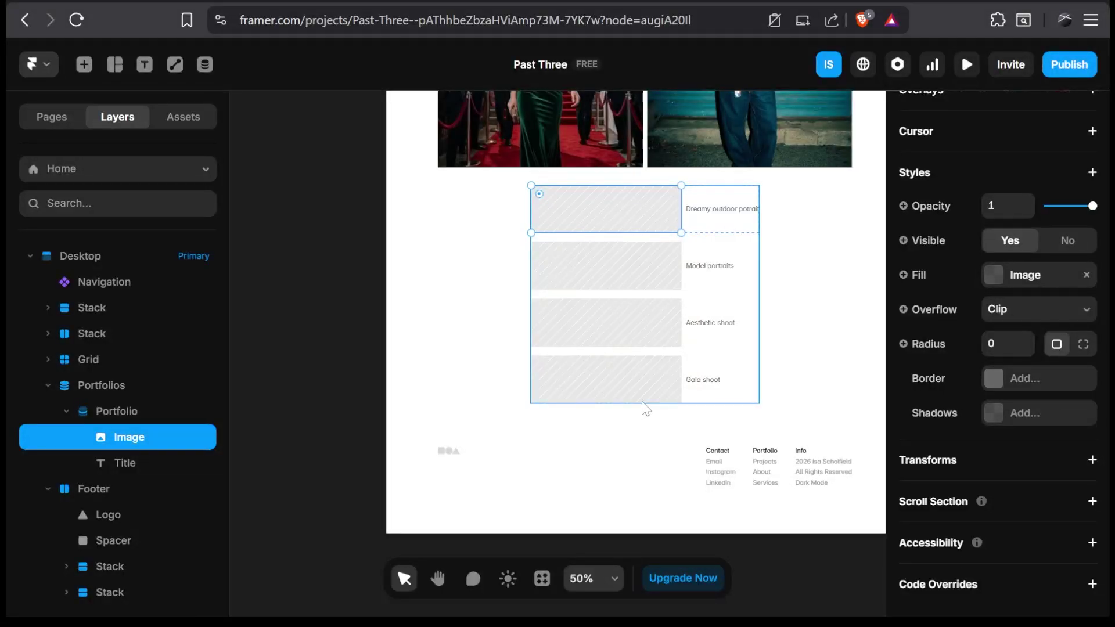
left_click_drag(551, 233, 551, 264)
left_click(348, 328)
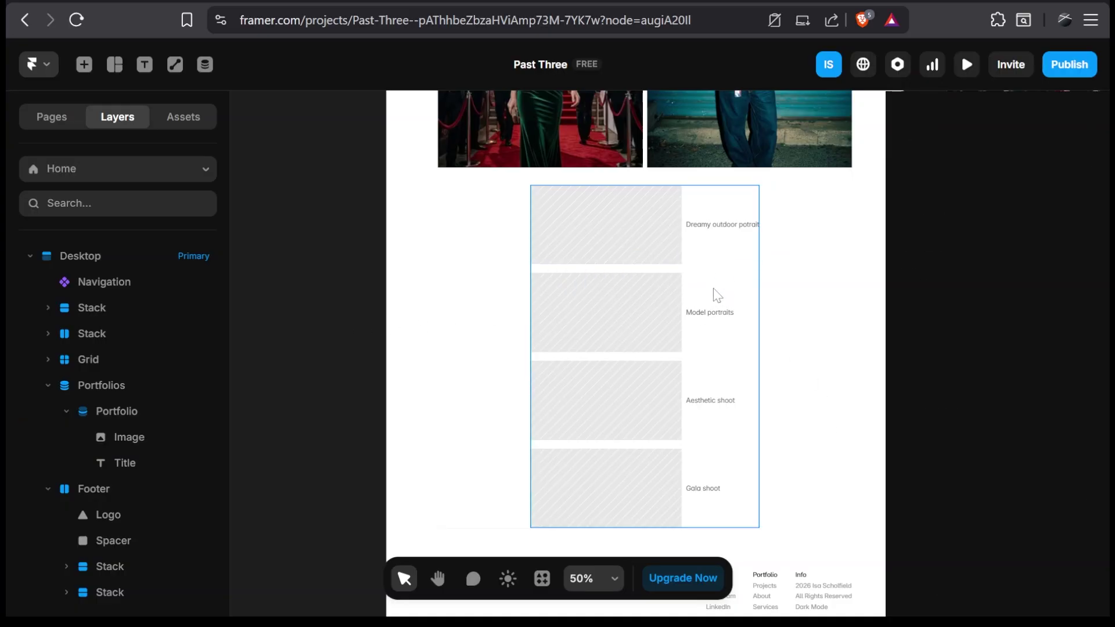
left_click(148, 441)
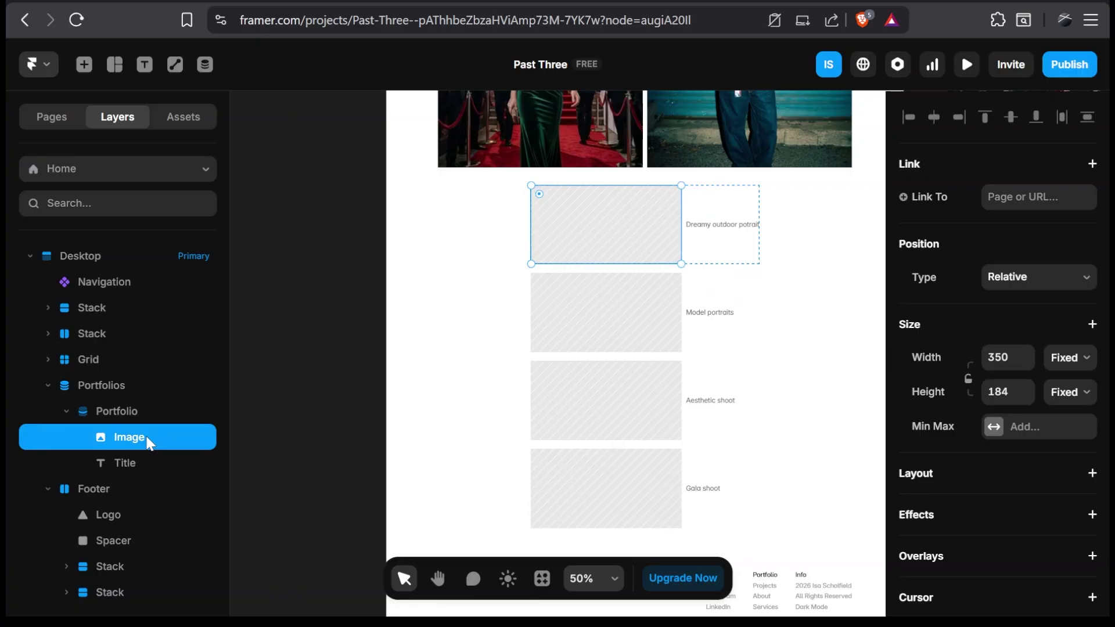
- Add an Appear effect with the On Appear trigger and Fade In preset to the name heading on the Desktop page
scroll(858, 418, "down", 5)
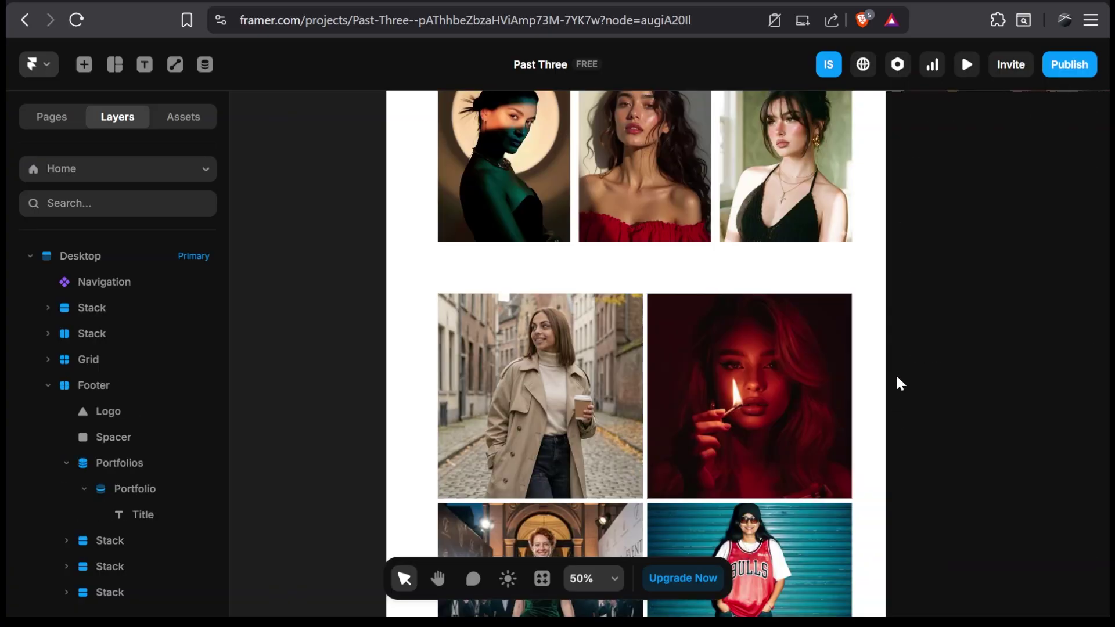
scroll(868, 328, "up", 4)
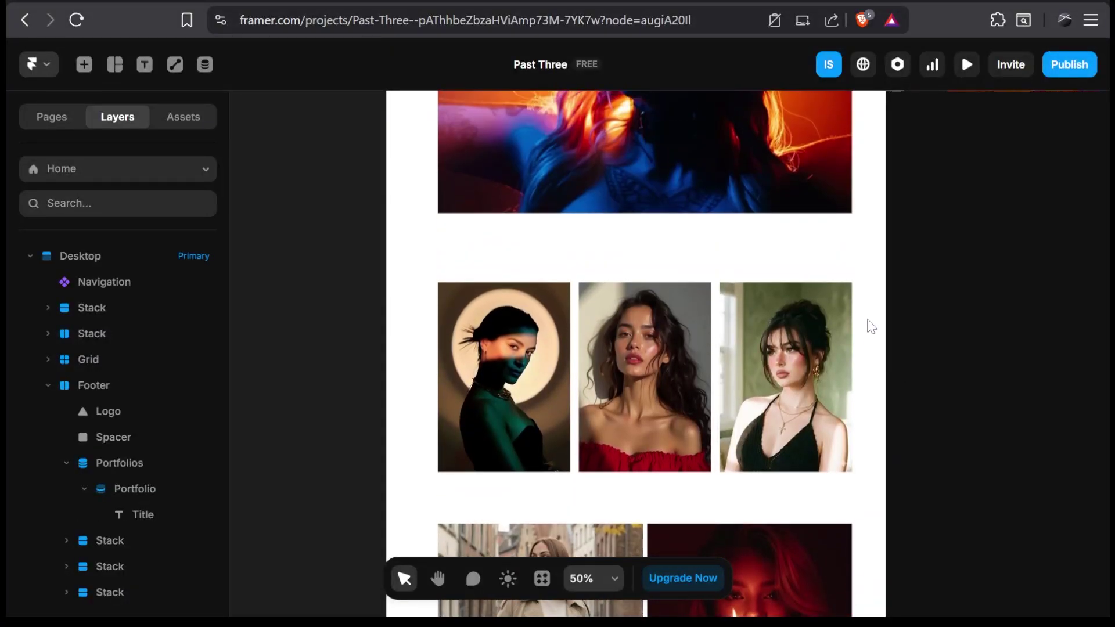
scroll(871, 327, "up", 5)
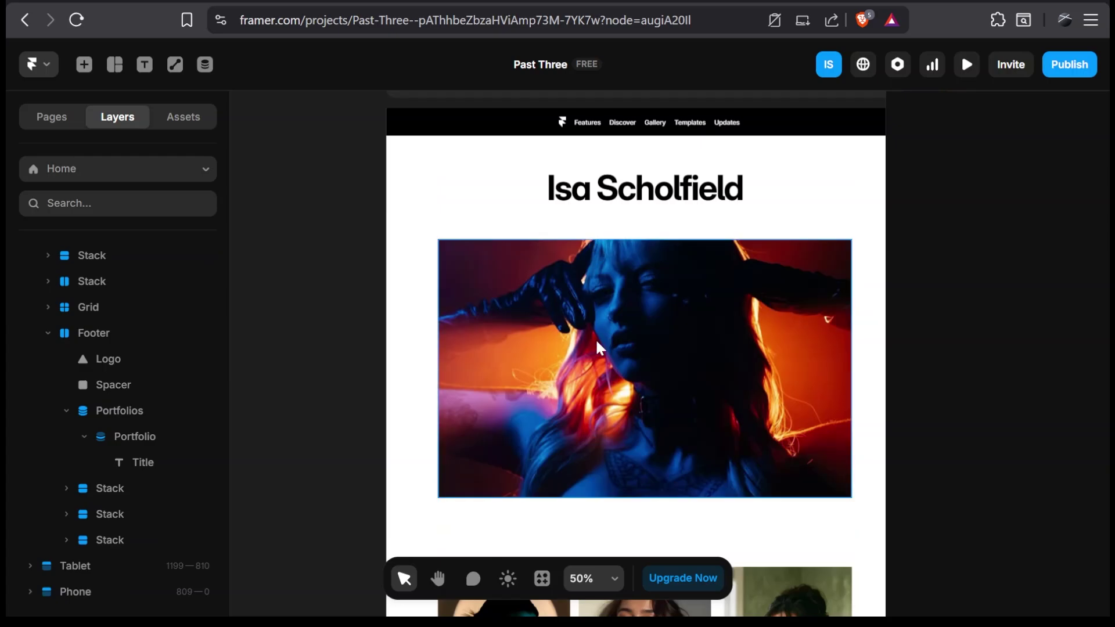
left_click(638, 189)
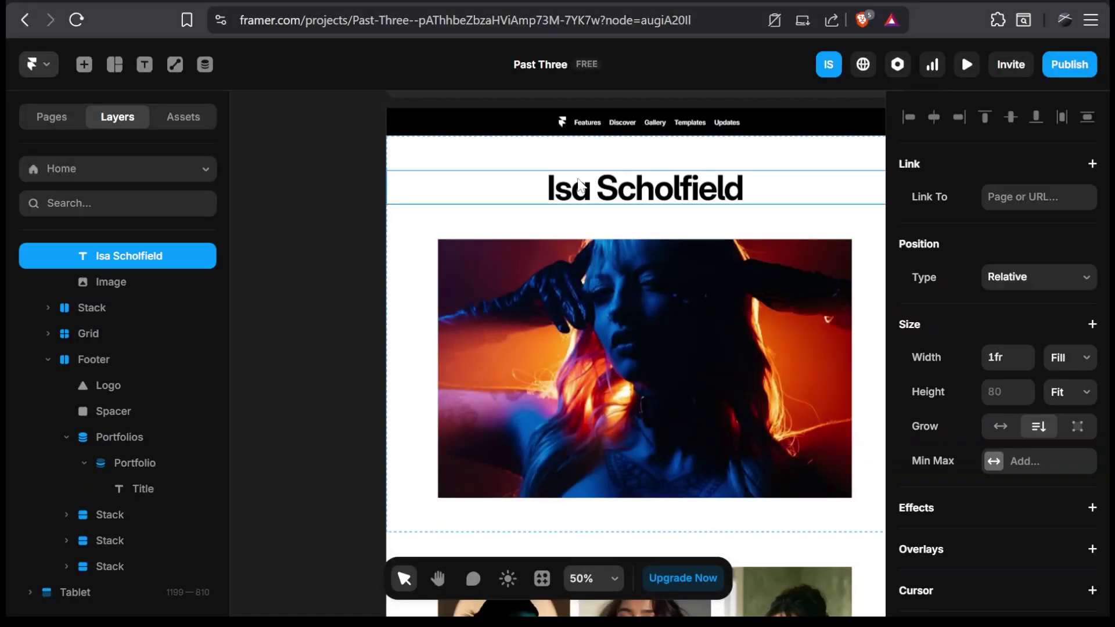
scroll(998, 386, "down", 3)
left_click(1070, 376)
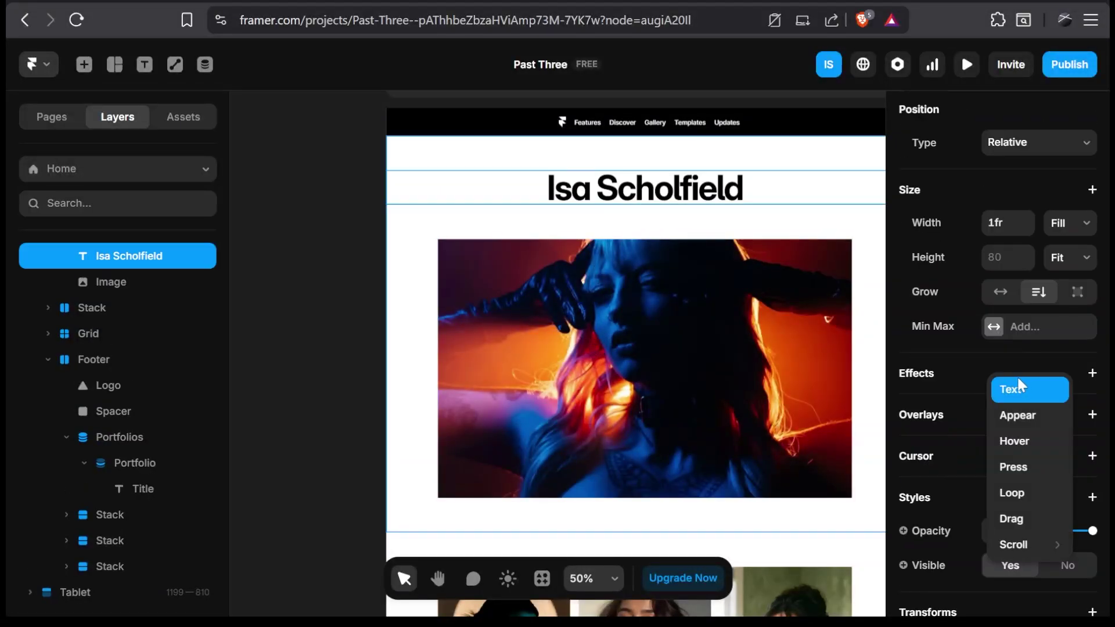
left_click(1012, 416)
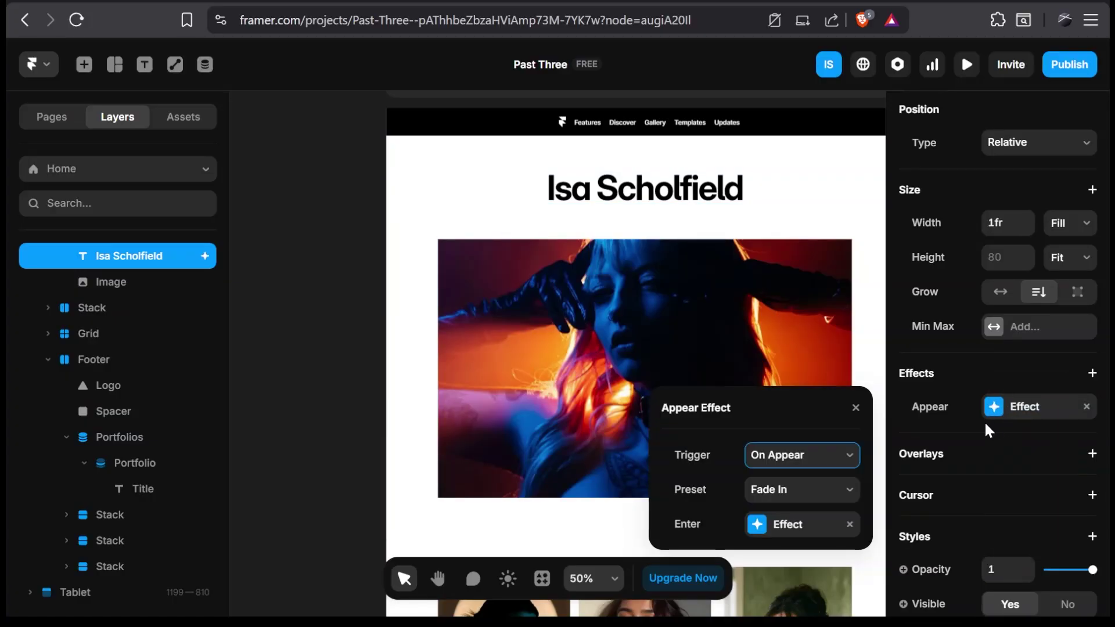
- Check the enter values and Spring transition settings of the heading's Appear effect and close them without changes
left_click(767, 532)
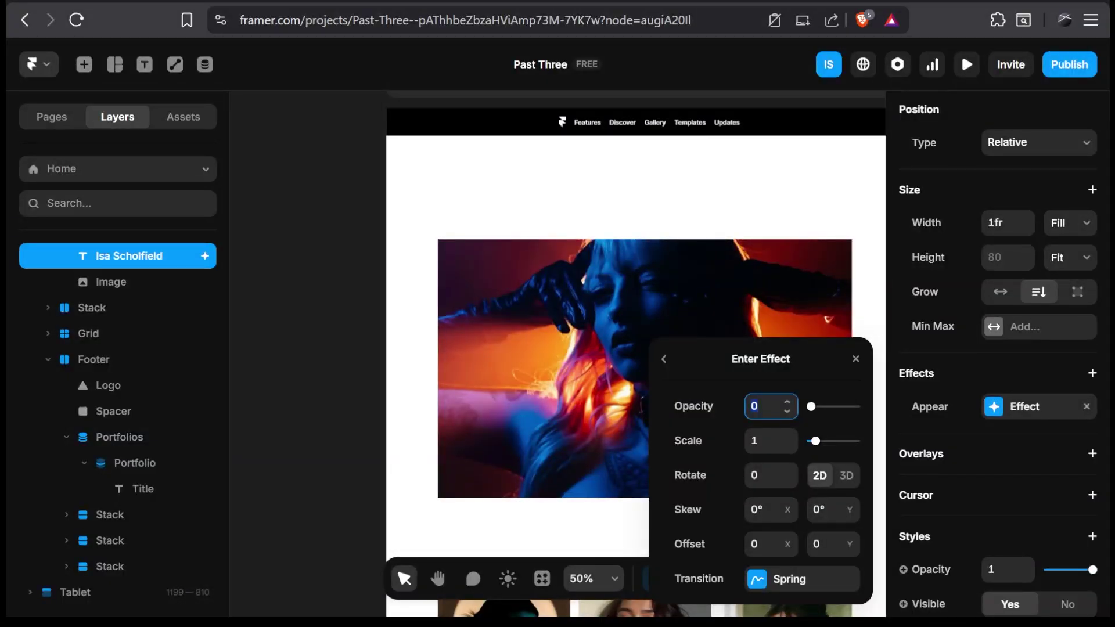
left_click(688, 413)
left_click(775, 586)
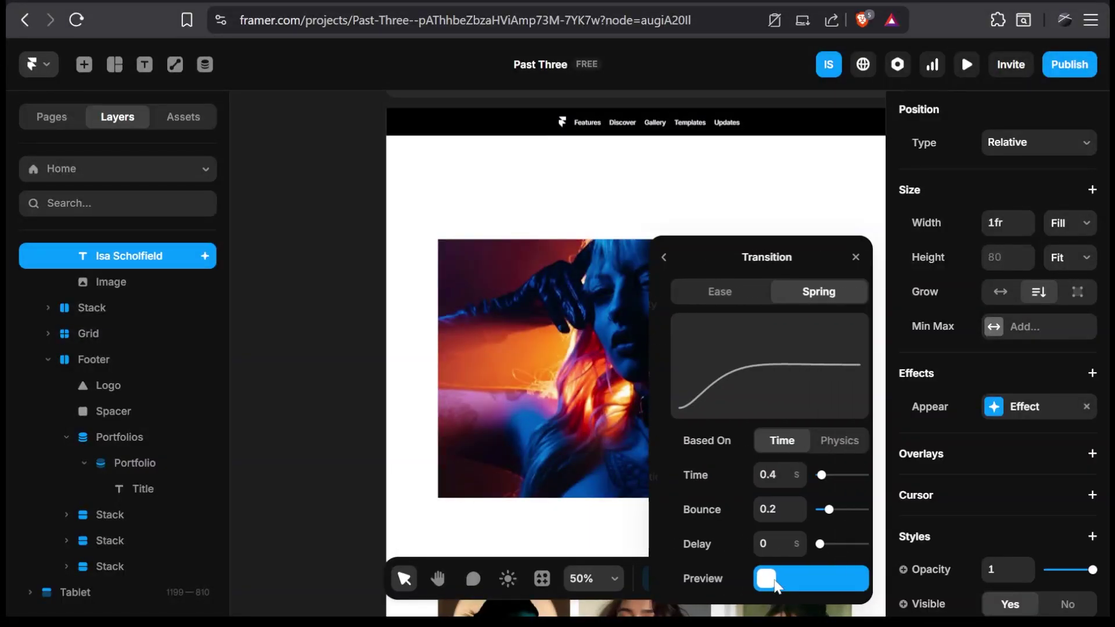
key("Tab")
type("zz")
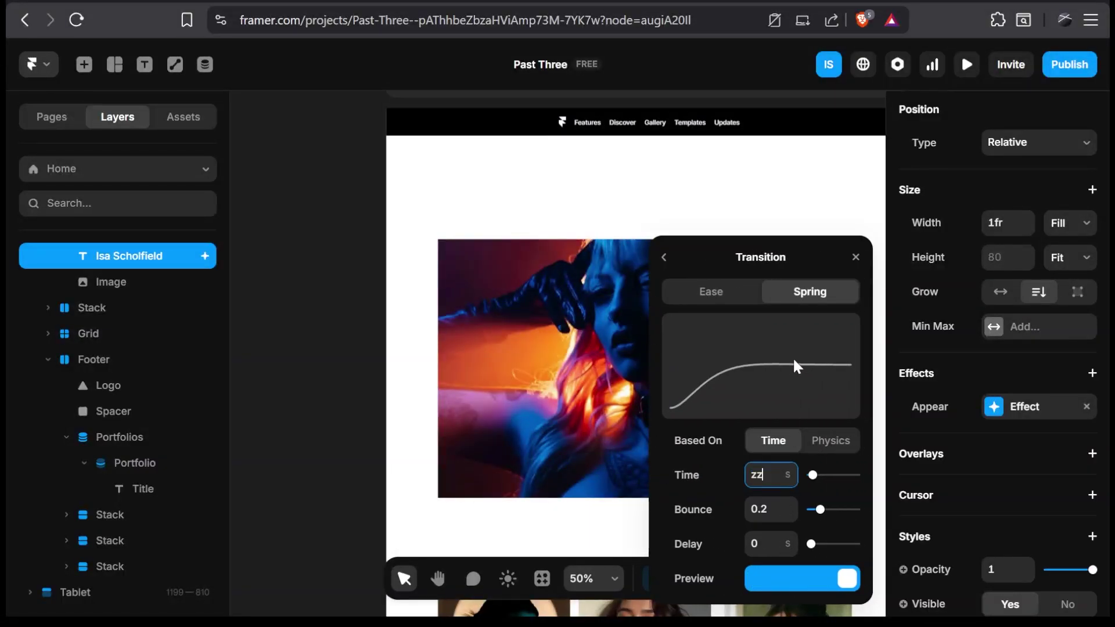
key("BackSpace")
key("BackSpace")
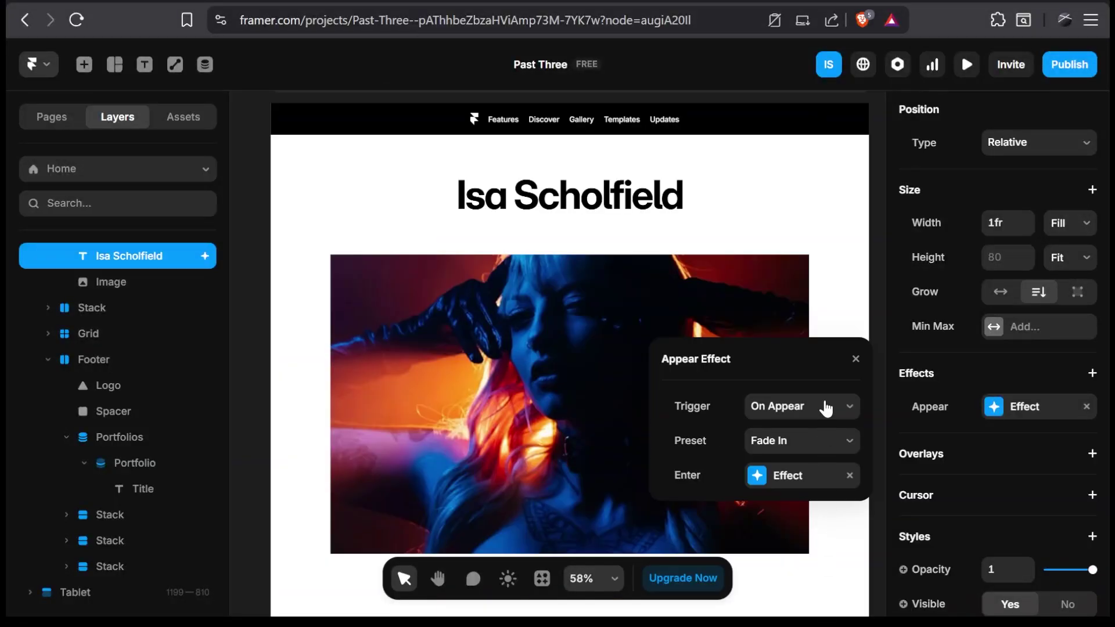
left_click(856, 359)
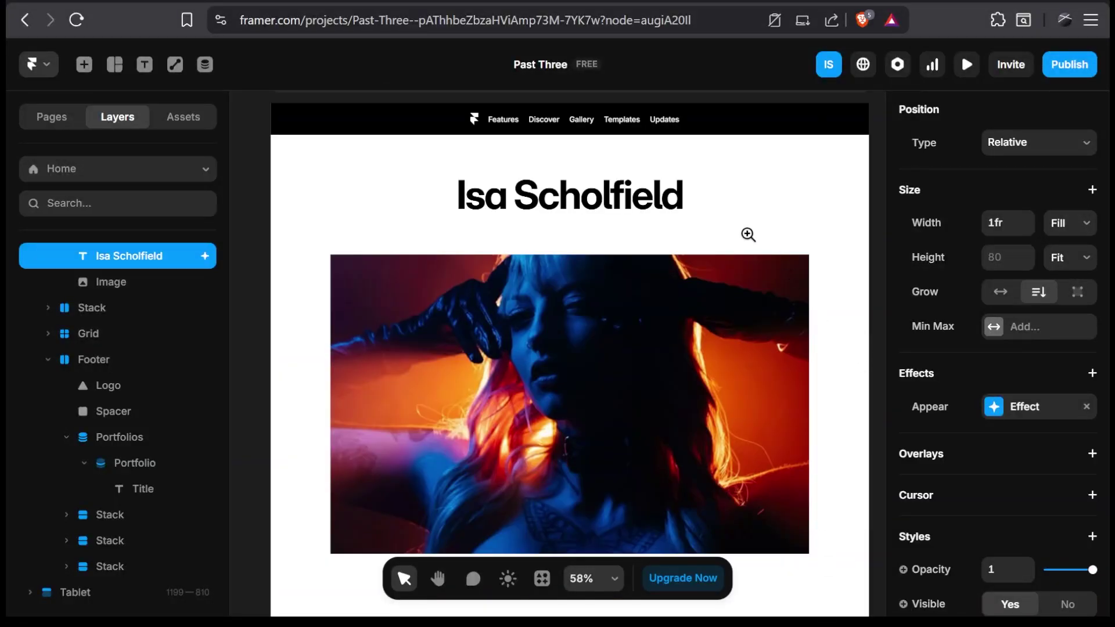
- Open the Desktop version of the Home page in preview mode
scroll(415, 202, "up", 2)
scroll(415, 201, "up", 1)
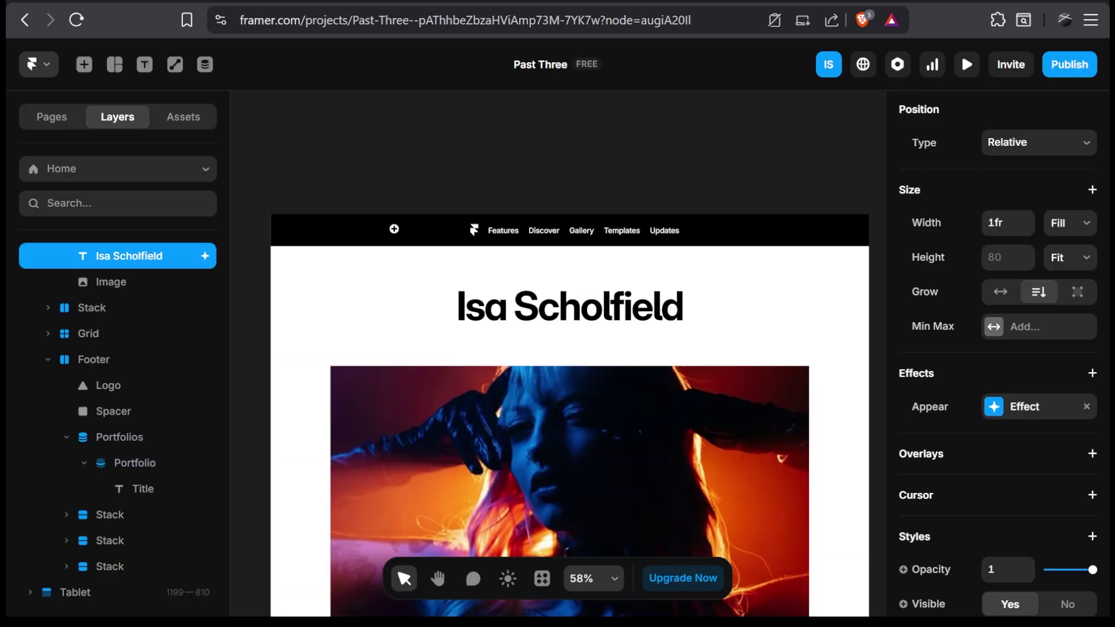
left_click(335, 234)
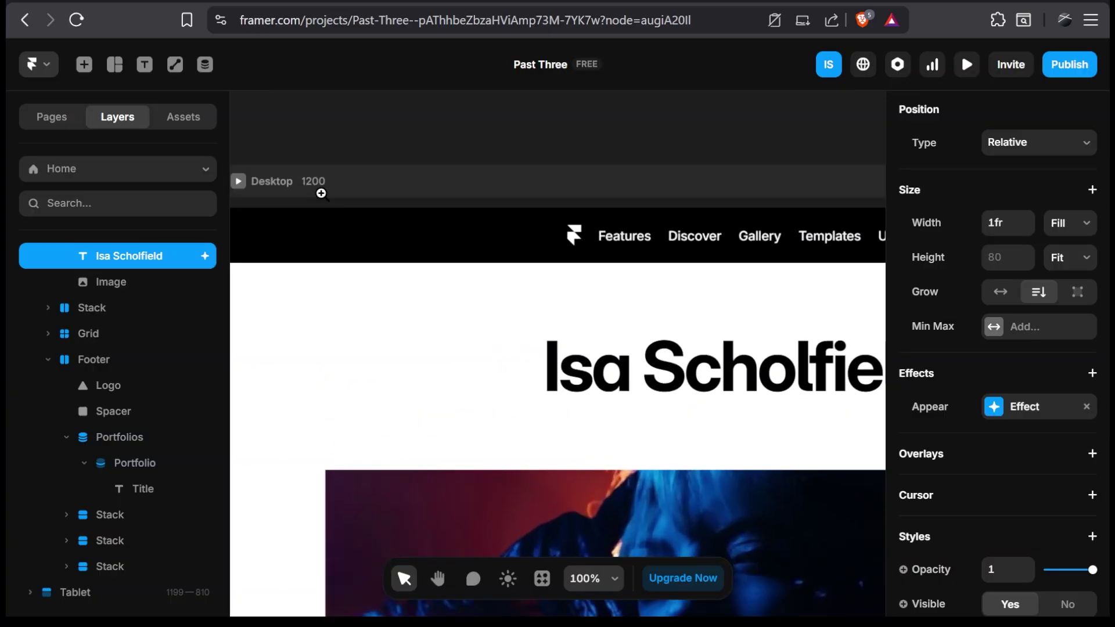
left_click(238, 185)
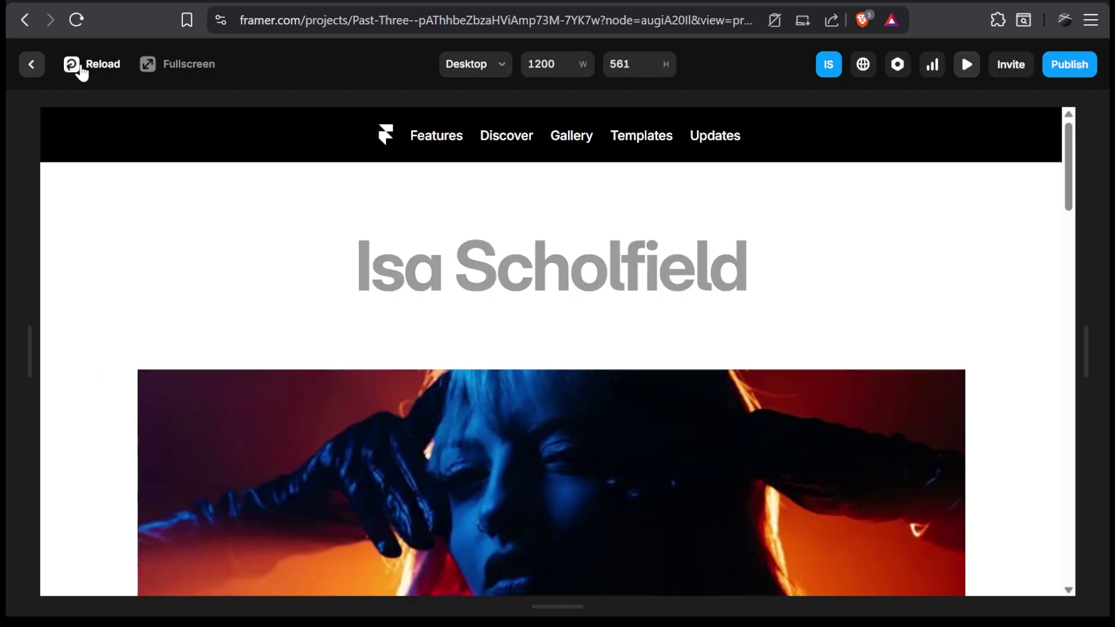
- Examine the photo sections and their appear animations down the whole previewed page, and return to the canvas
scroll(782, 291, "down", 5)
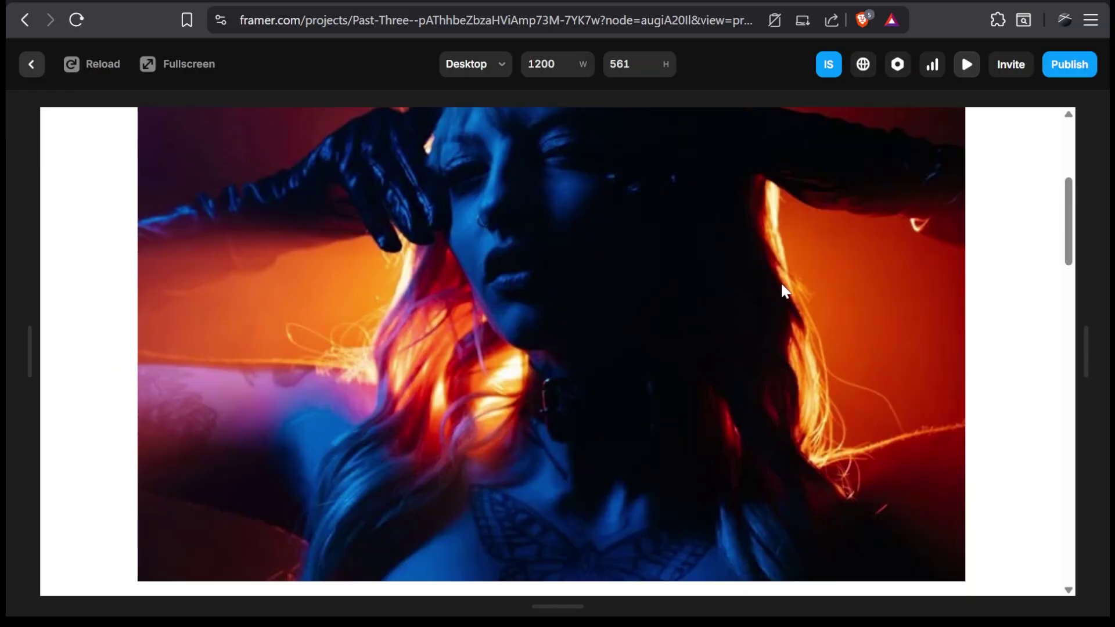
scroll(782, 285, "down", 1)
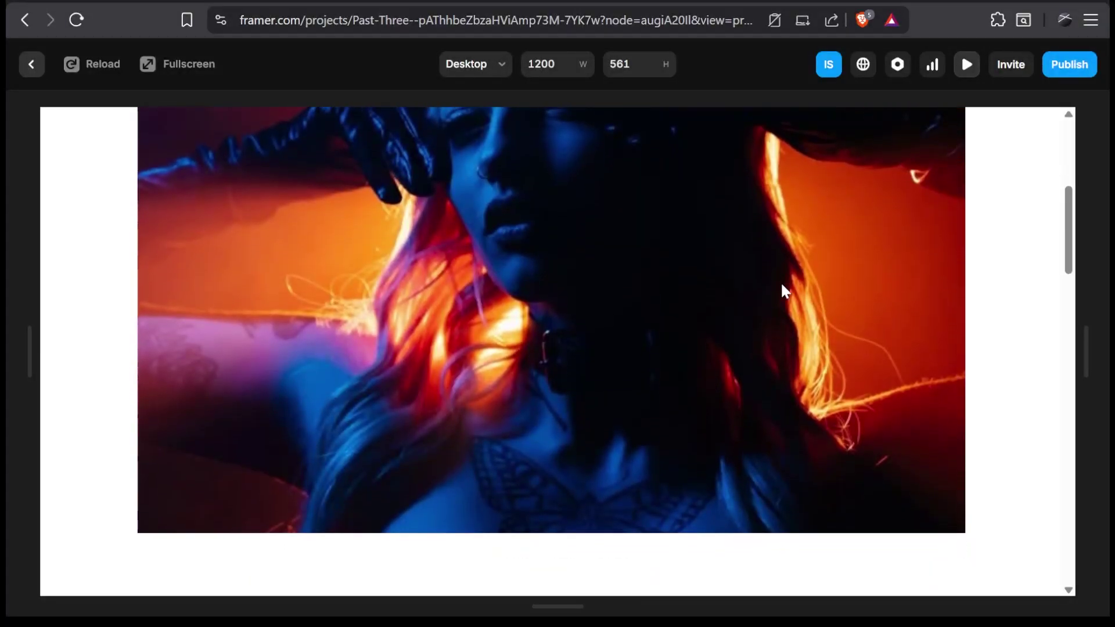
scroll(780, 281, "down", 3)
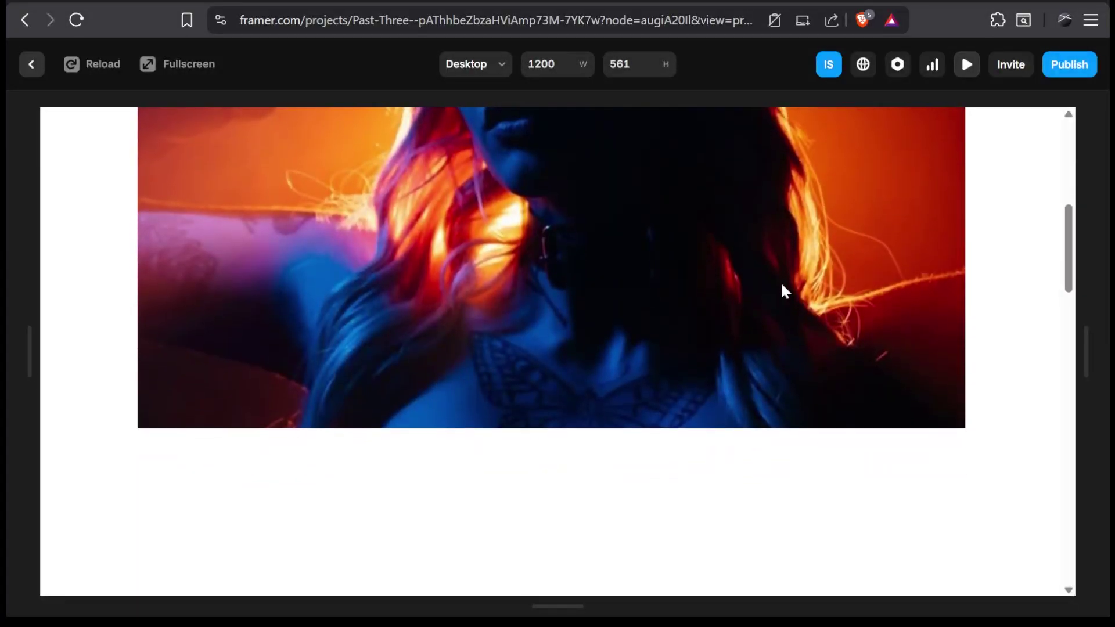
scroll(785, 290, "down", 2)
scroll(783, 288, "down", 2)
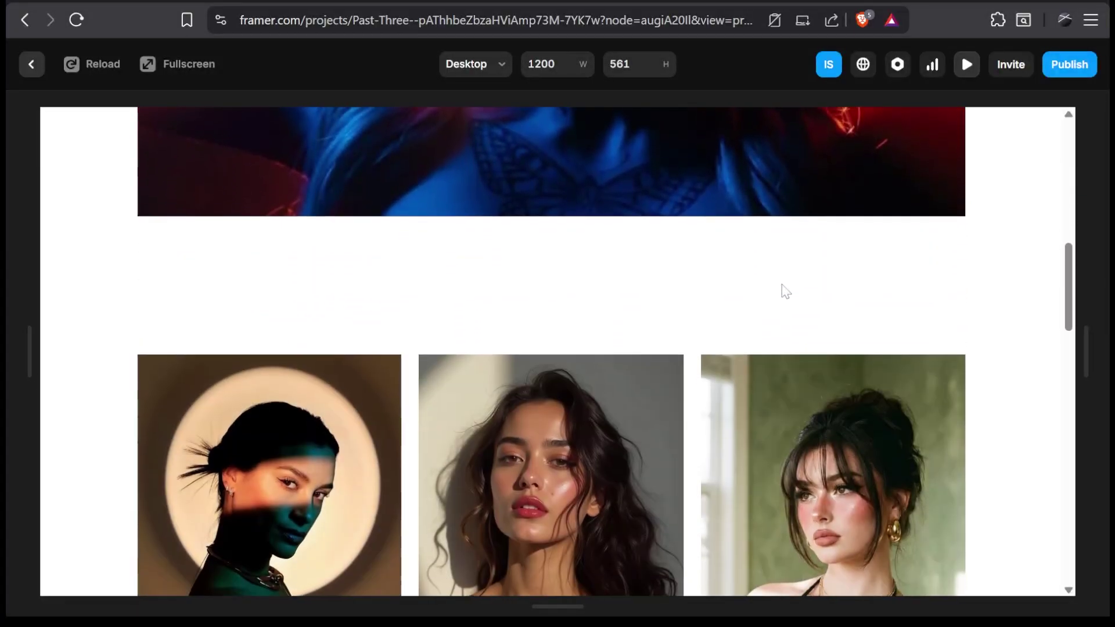
scroll(783, 288, "down", 3)
scroll(782, 288, "down", 5)
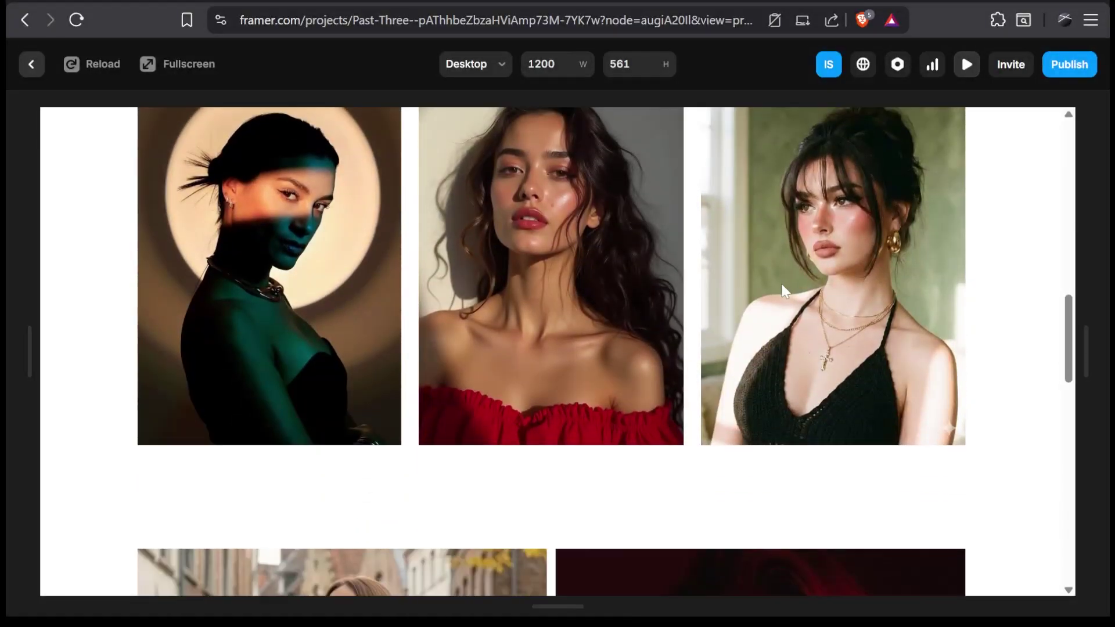
scroll(785, 291, "down", 5)
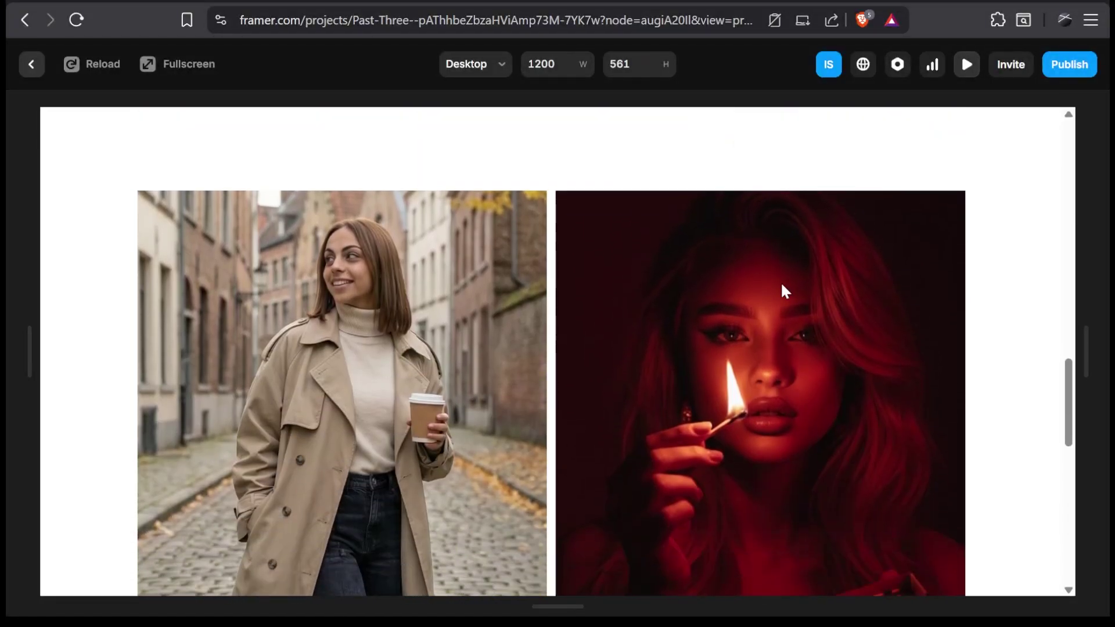
scroll(785, 290, "down", 1)
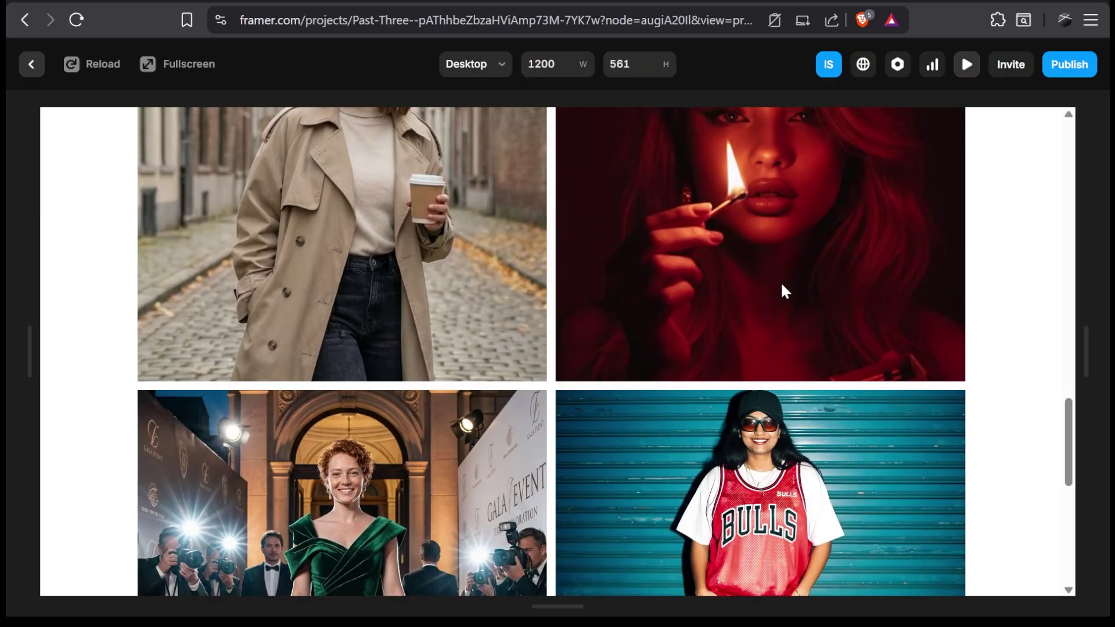
scroll(781, 286, "down", 5)
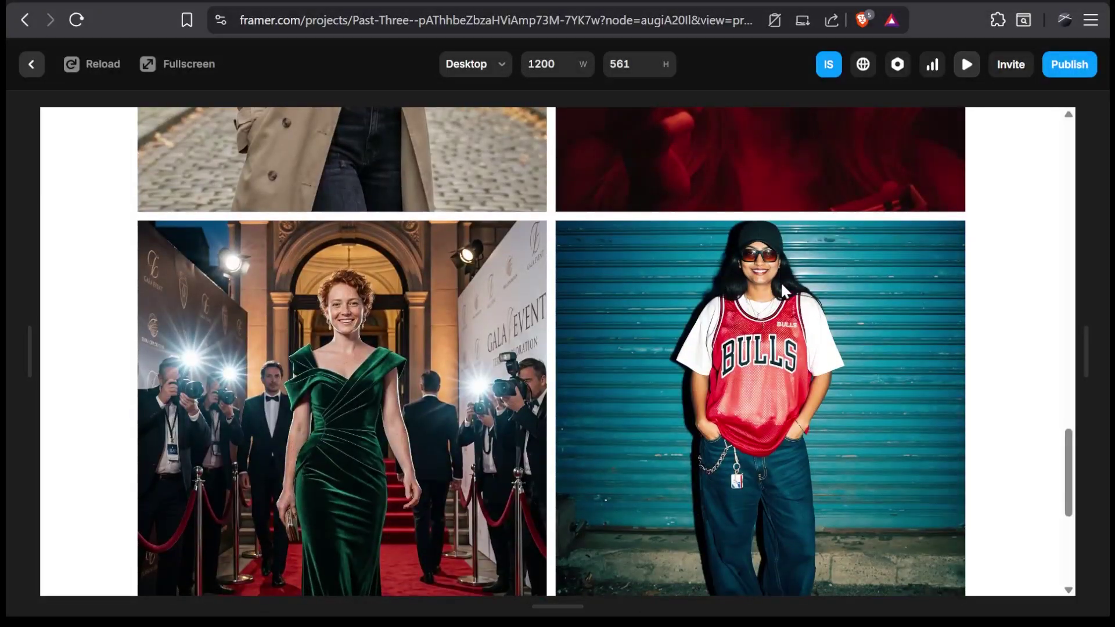
scroll(781, 289, "down", 3)
key("Escape")
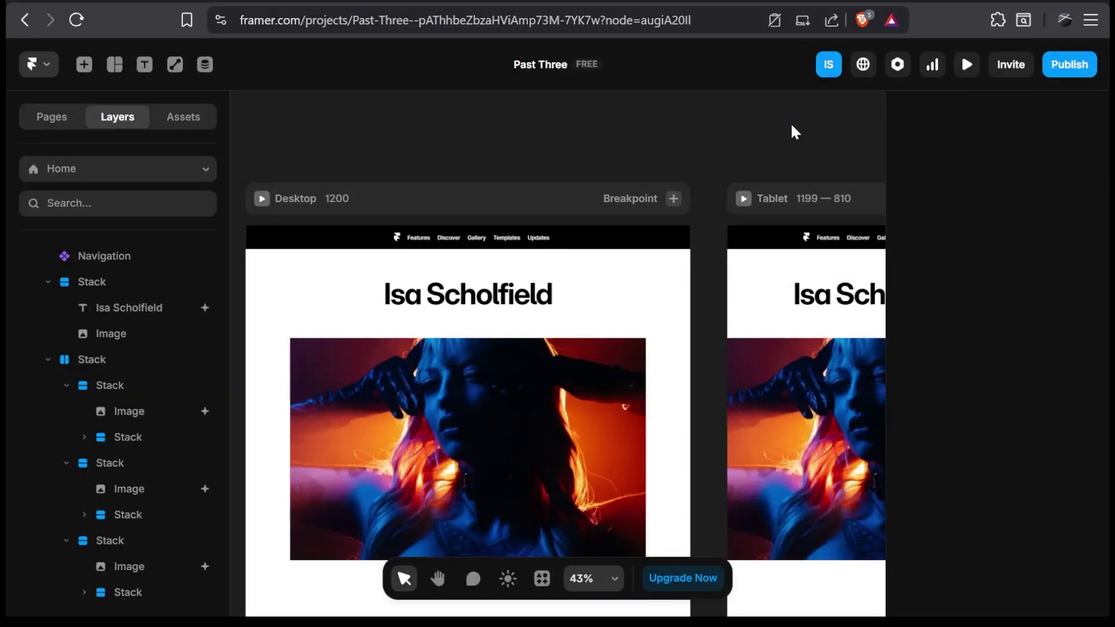
- Publish the site, open its live page and look over the heading and photo sections
left_click(1063, 62)
left_click(952, 110)
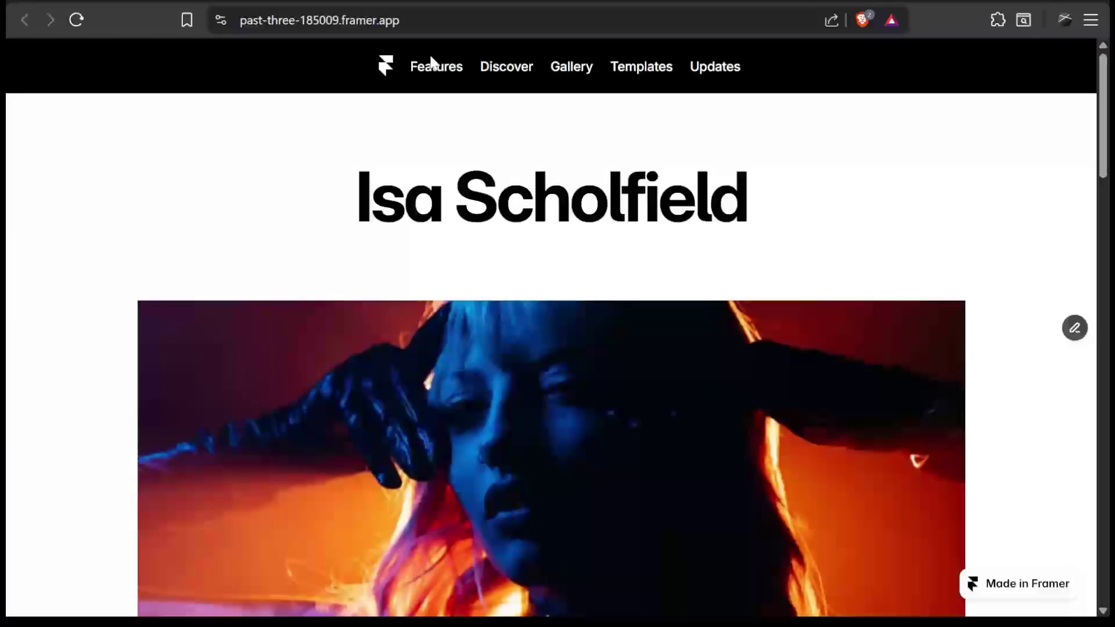
scroll(432, 61, "down", 4)
scroll(431, 58, "down", 9)
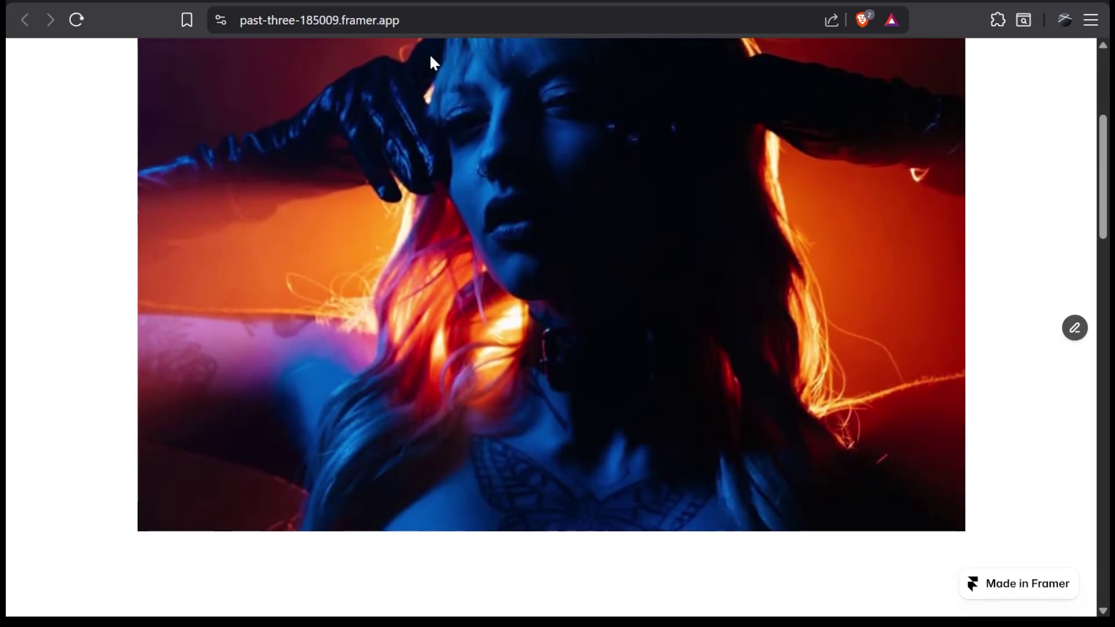
scroll(432, 62, "down", 11)
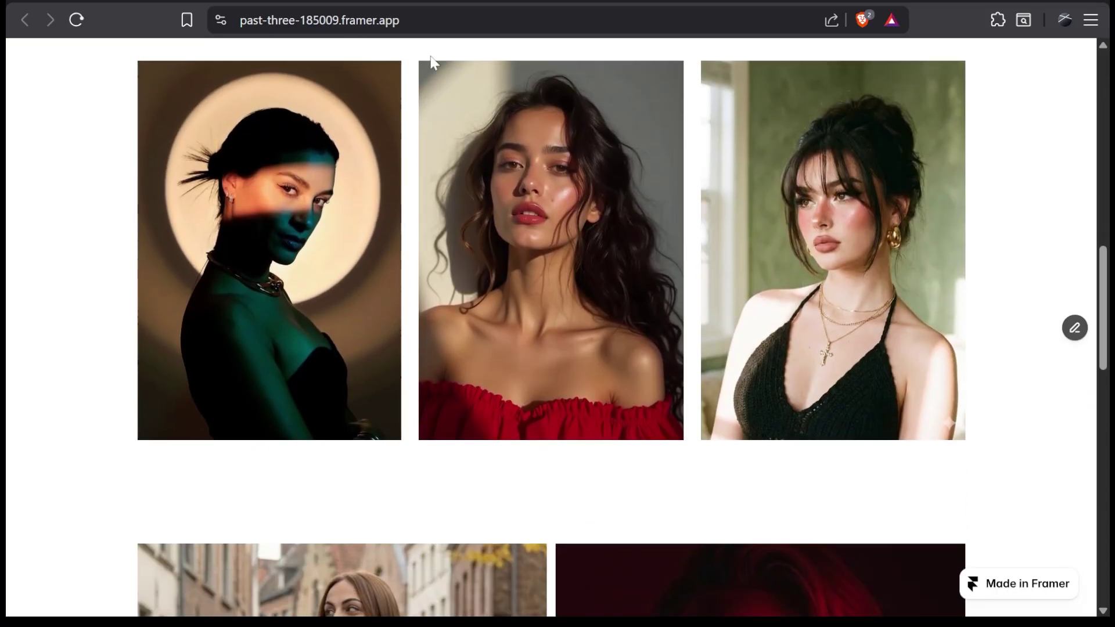
scroll(430, 55, "down", 10)
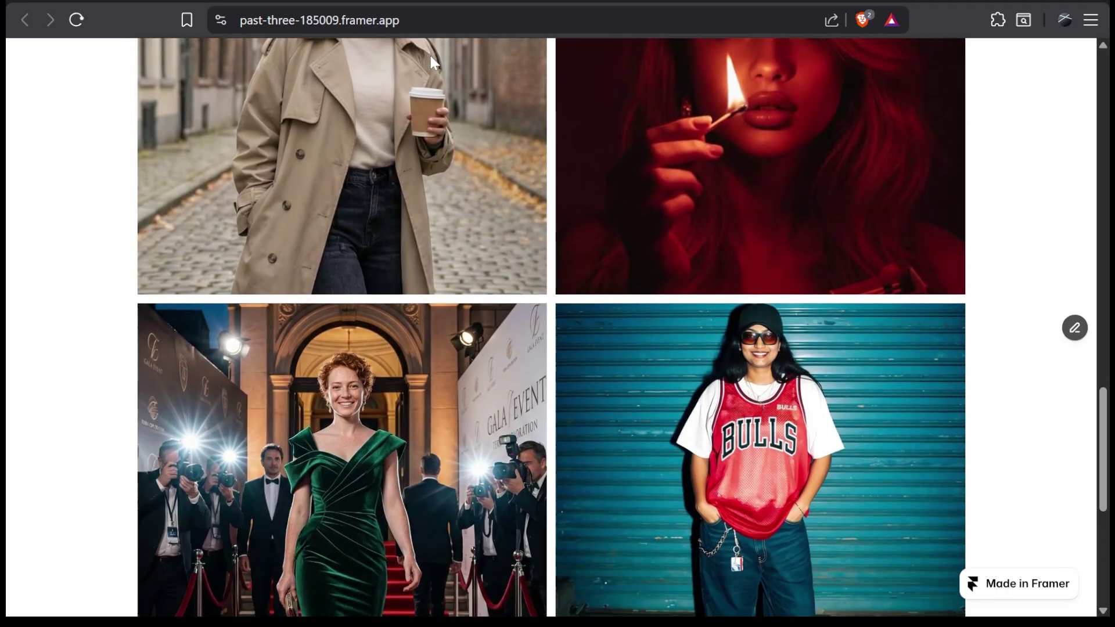